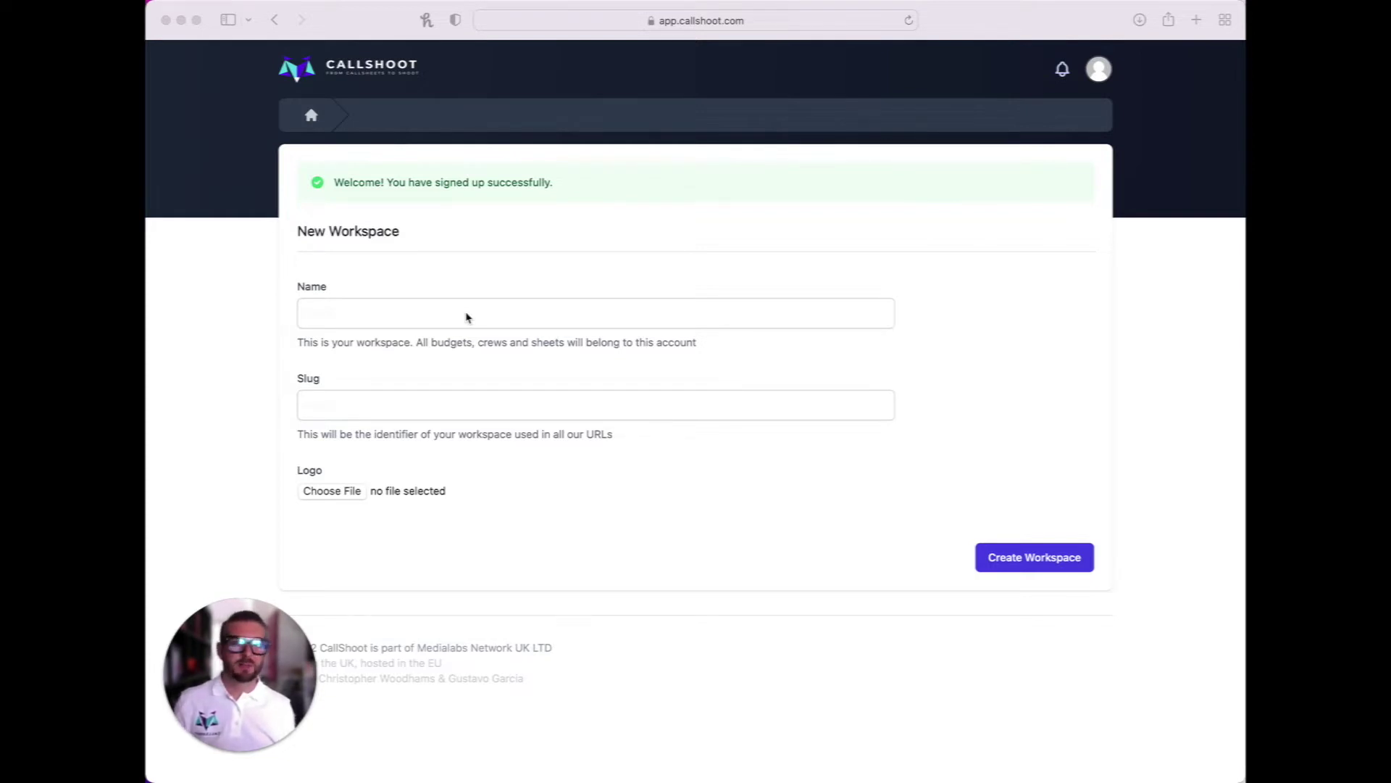
Create the Acme workspace with Acme Logo.png uploaded as its logo
click(432, 308)
click(431, 308)
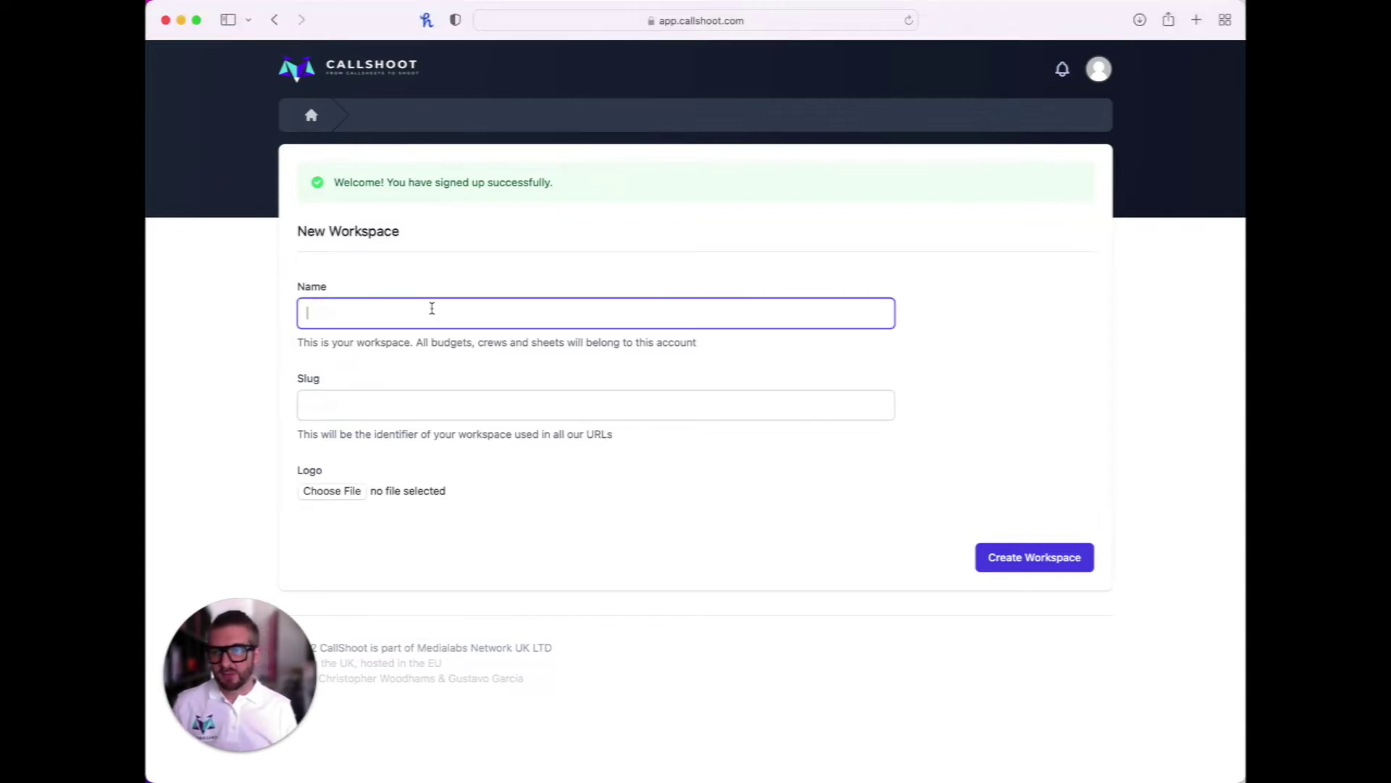
click(407, 399)
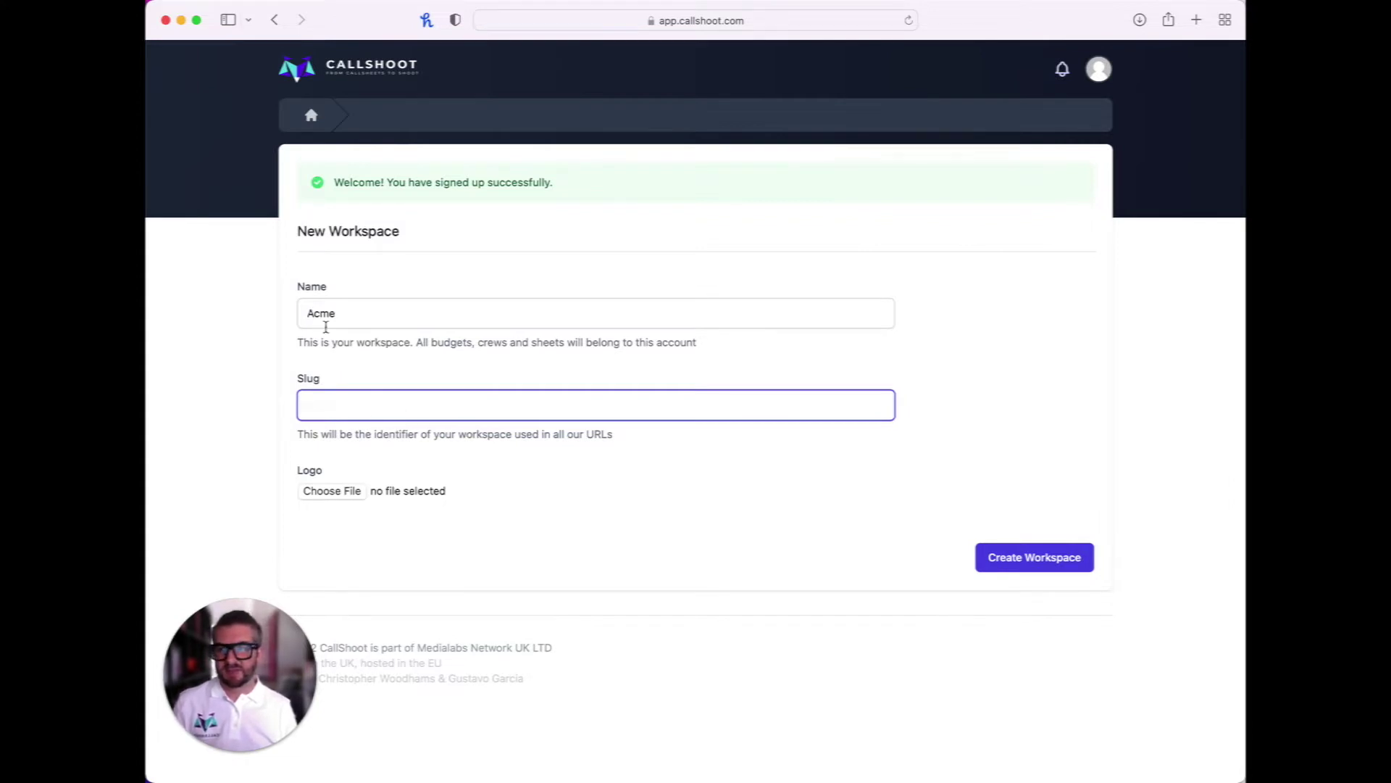
click(330, 492)
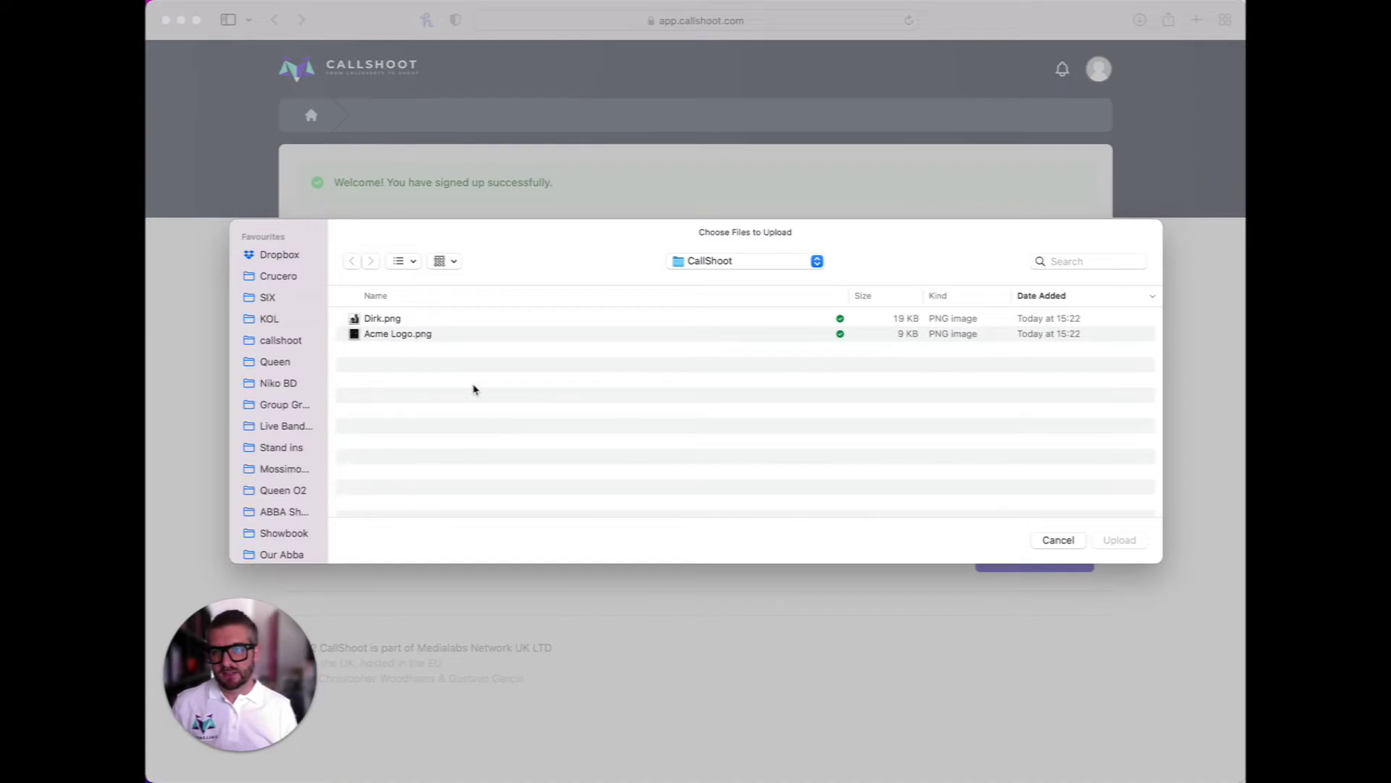
click(415, 335)
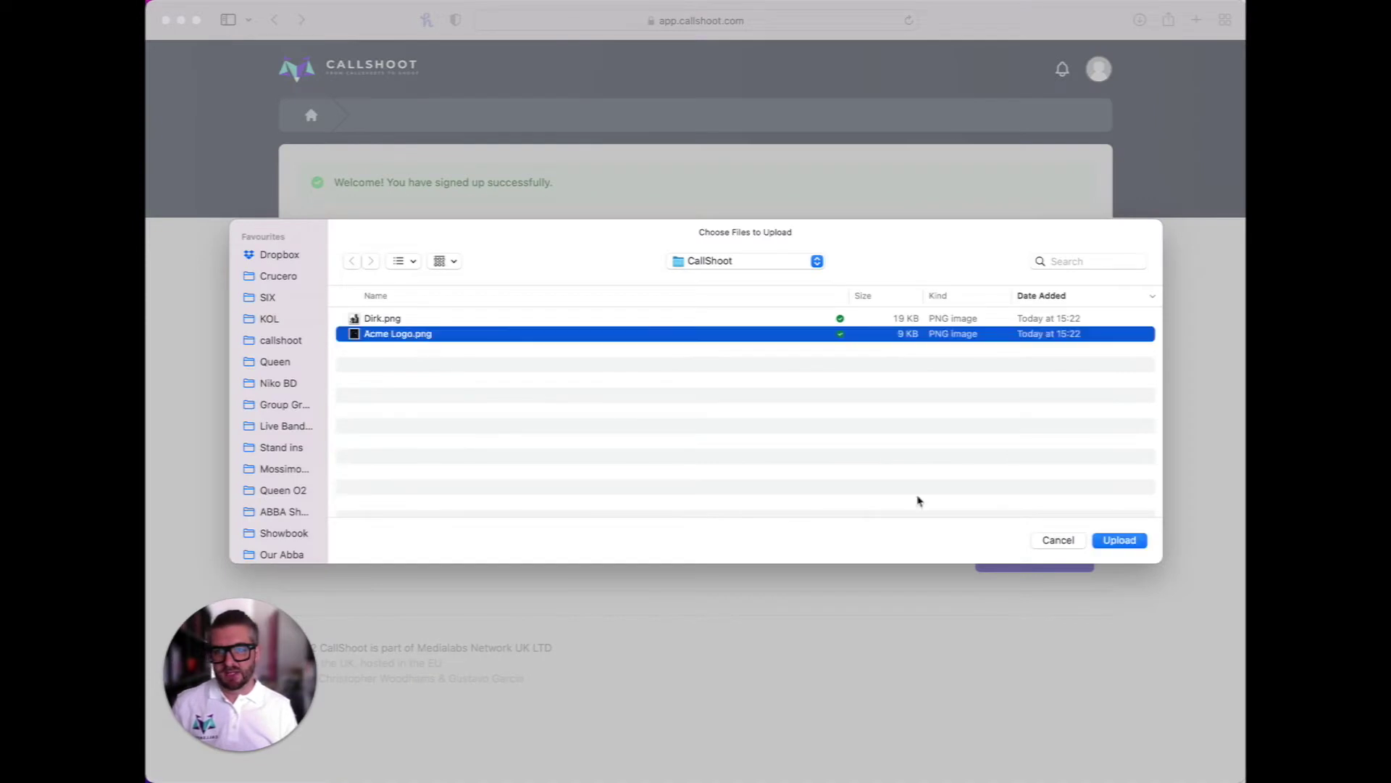
click(1140, 540)
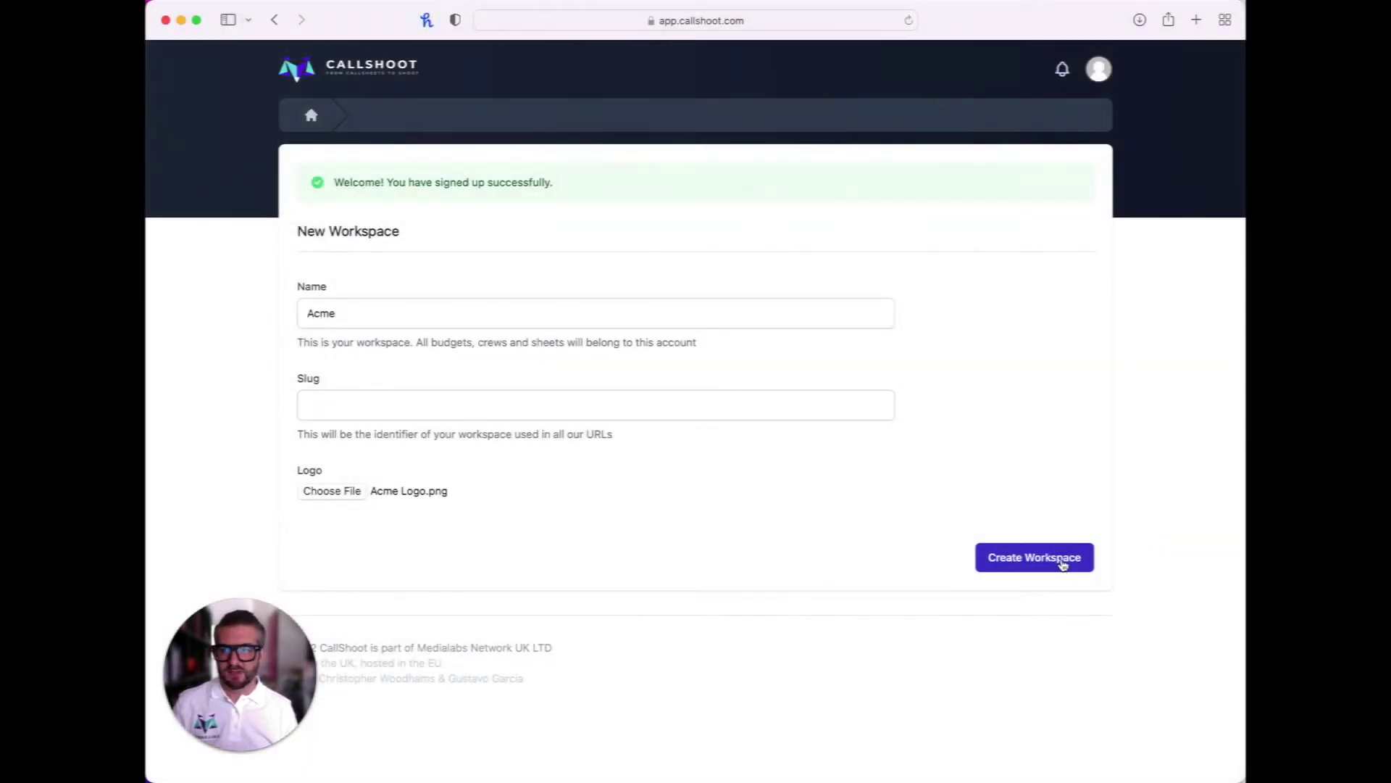
click(1063, 565)
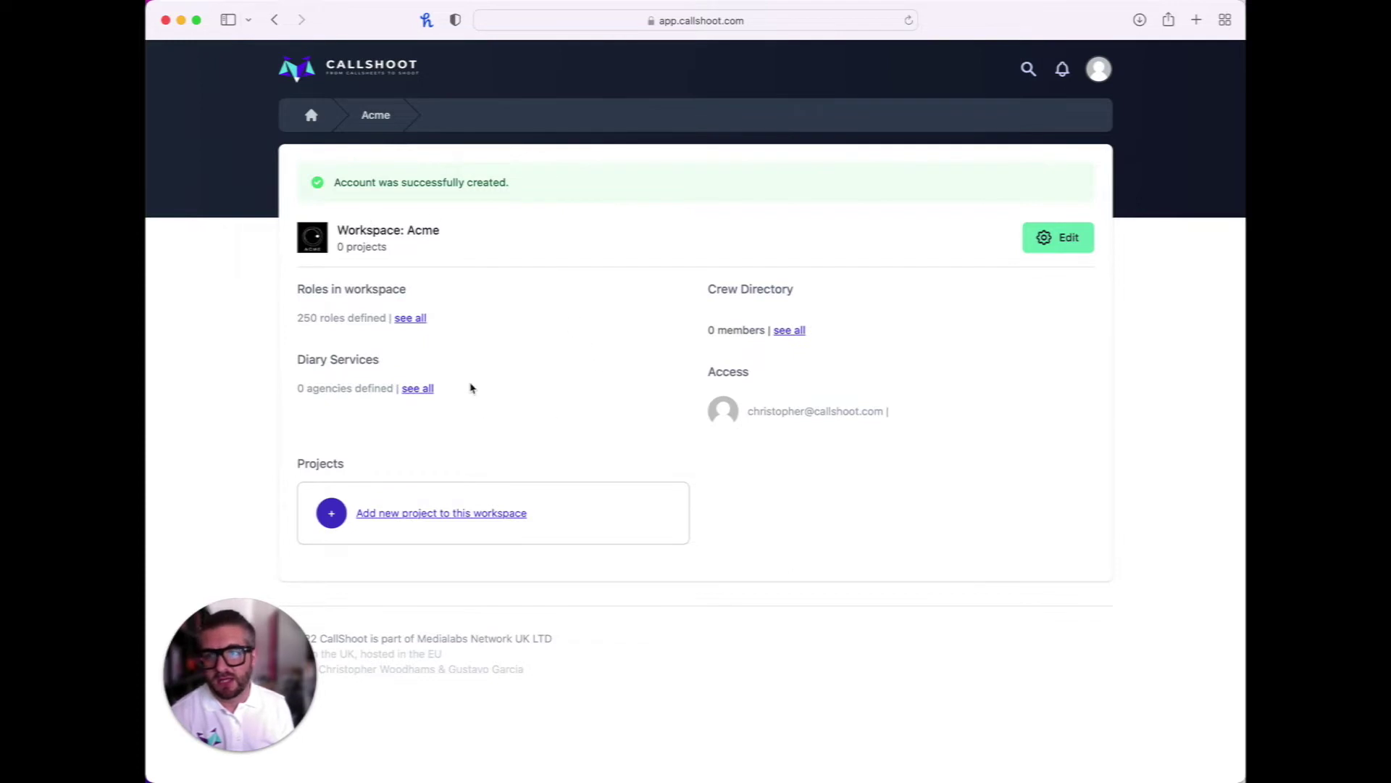
Add a project named 'The Great Octopus' to the Acme workspace, fixing the typo in its name
click(485, 519)
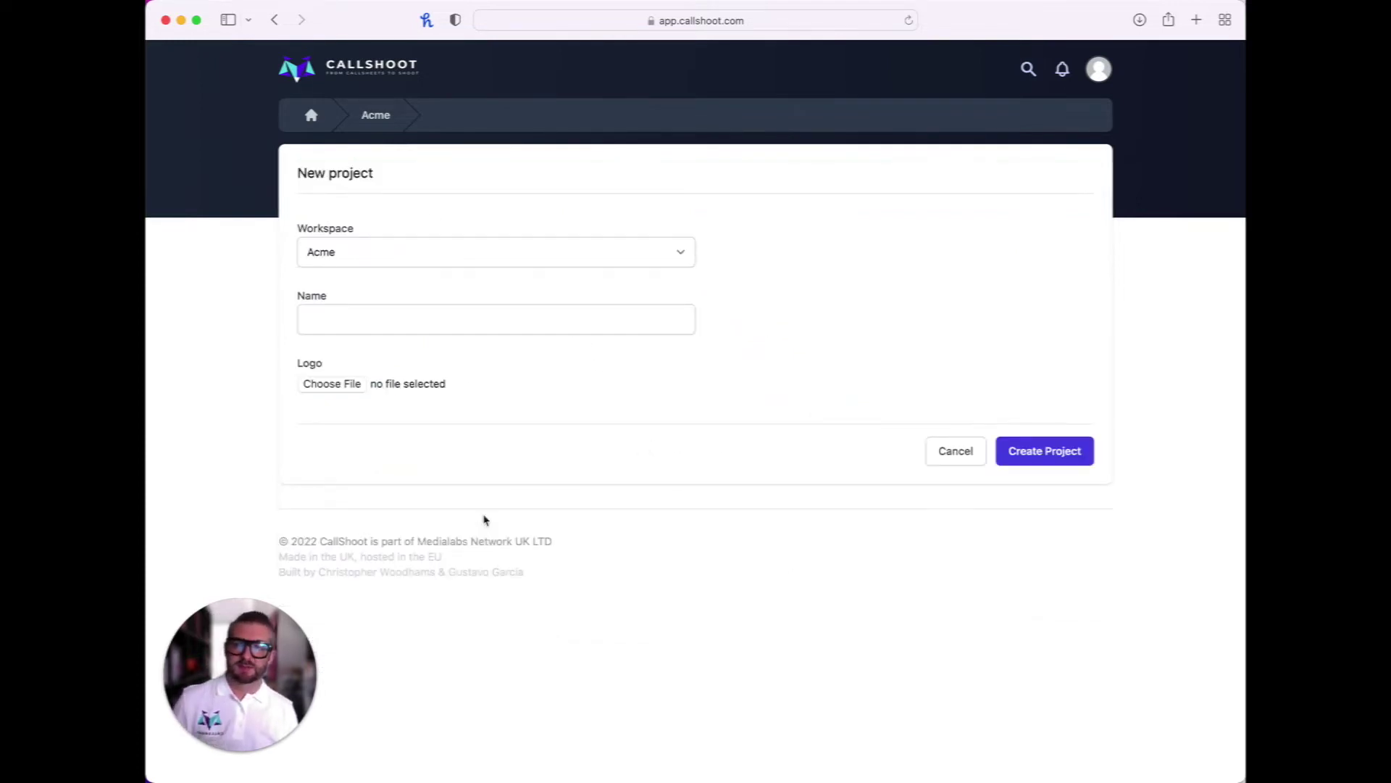
click(398, 318)
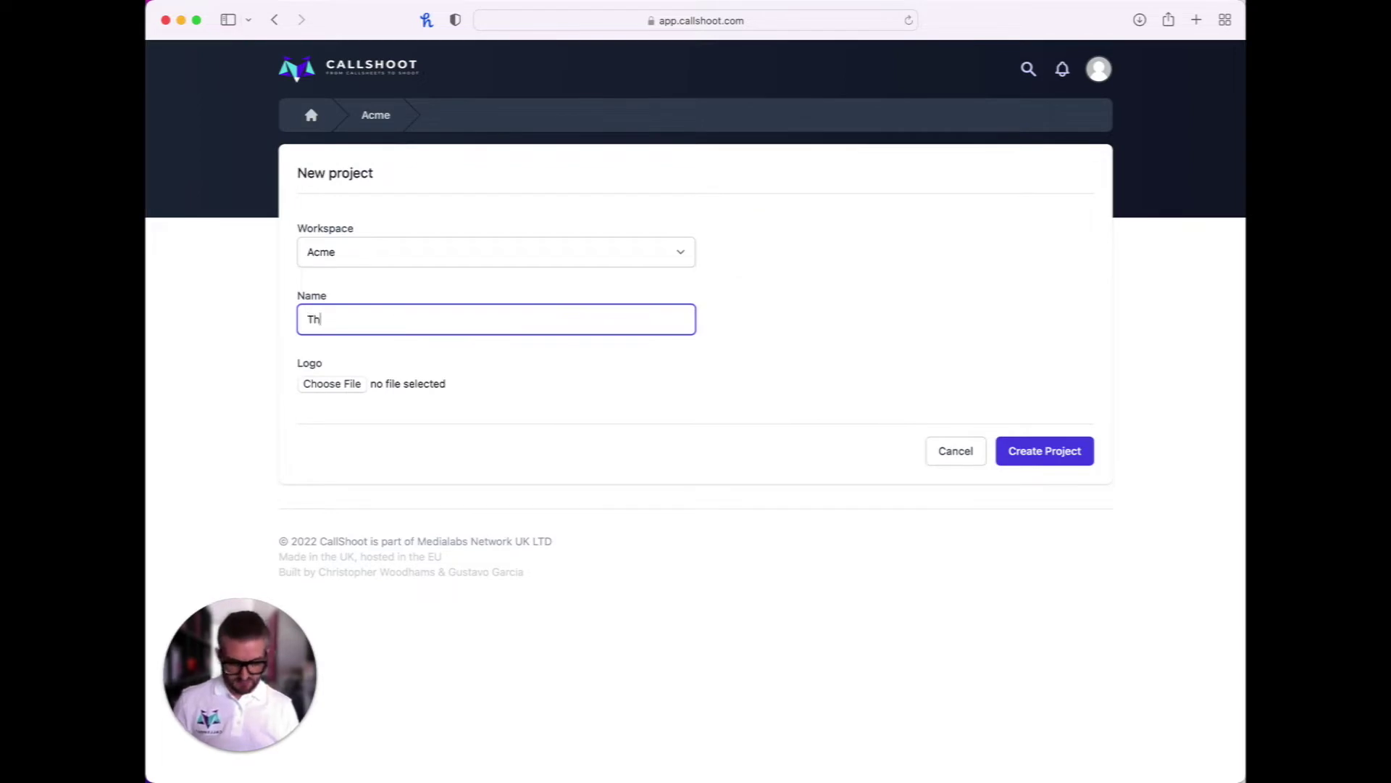
text(The Great OCtp)
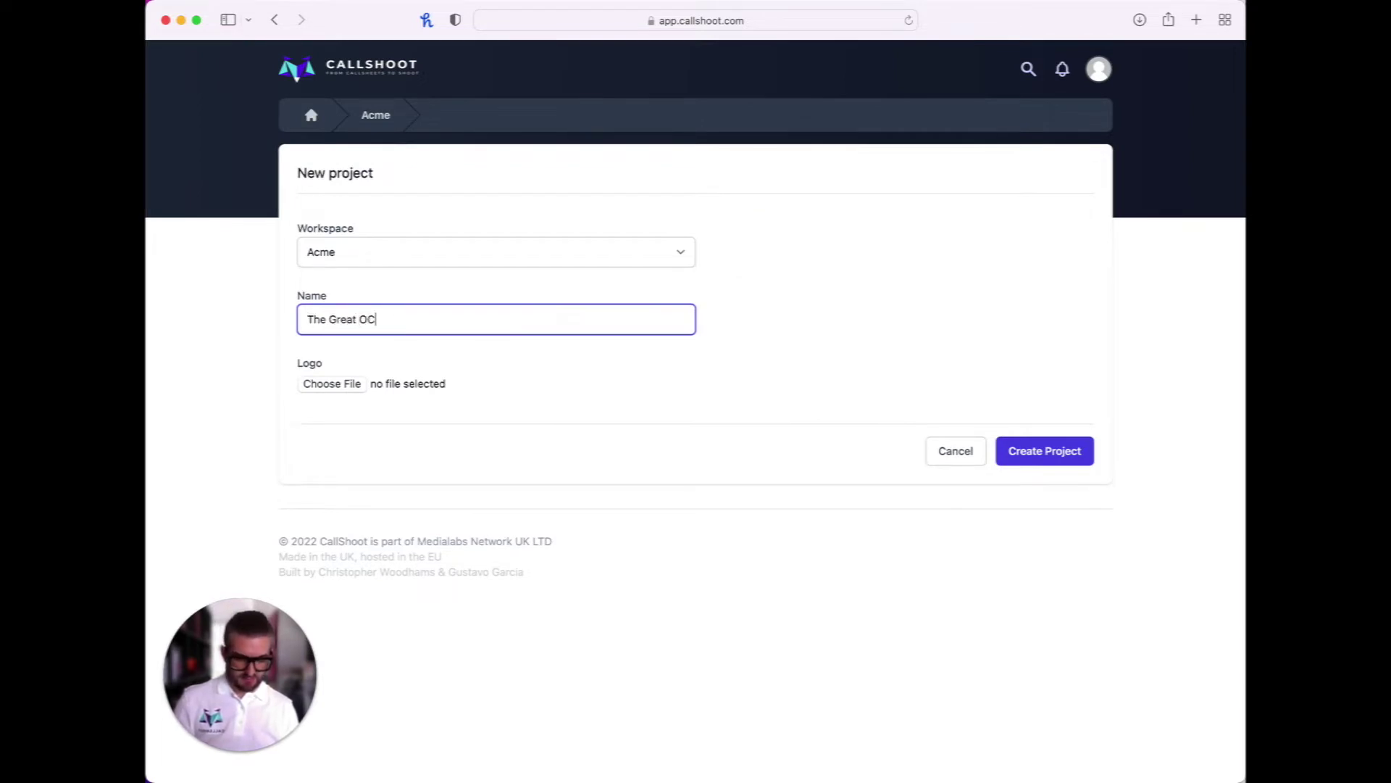
key(BackSpace)
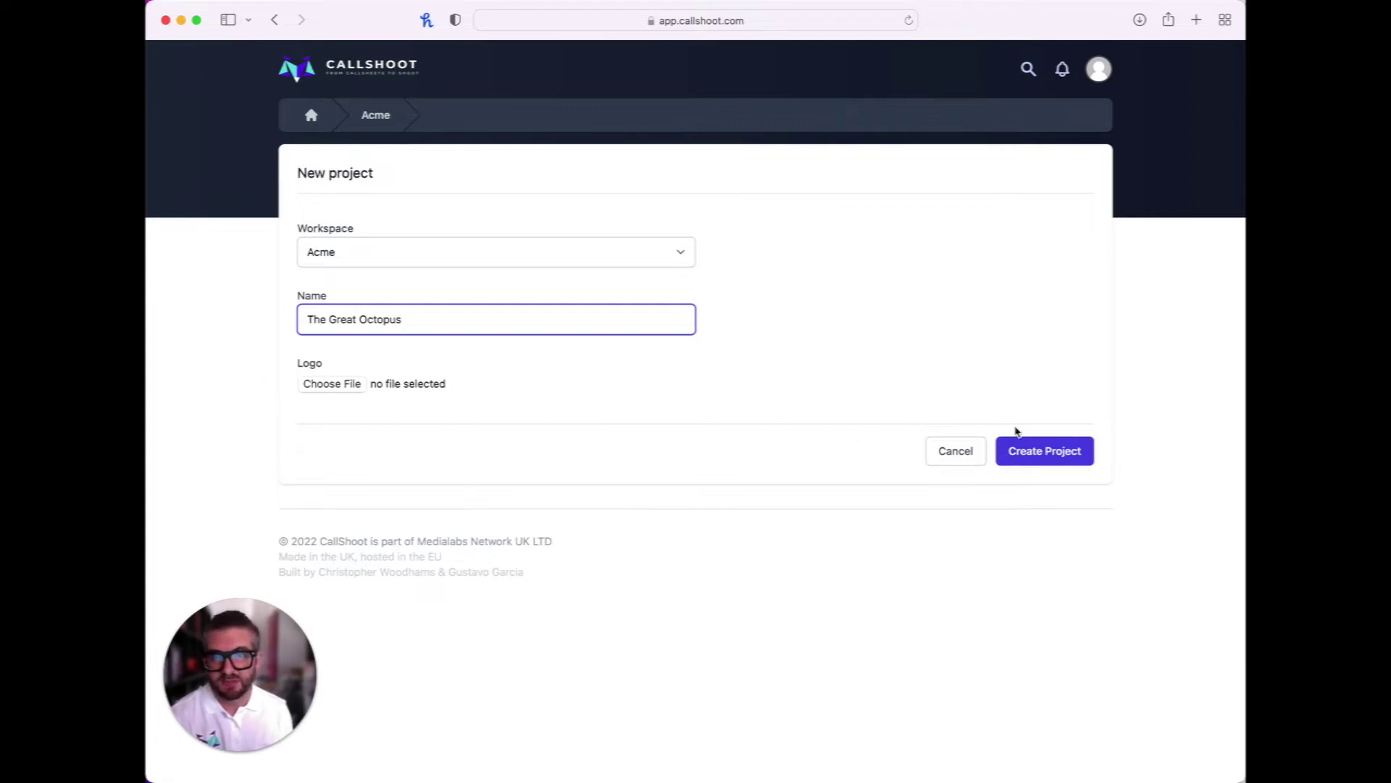
click(1070, 459)
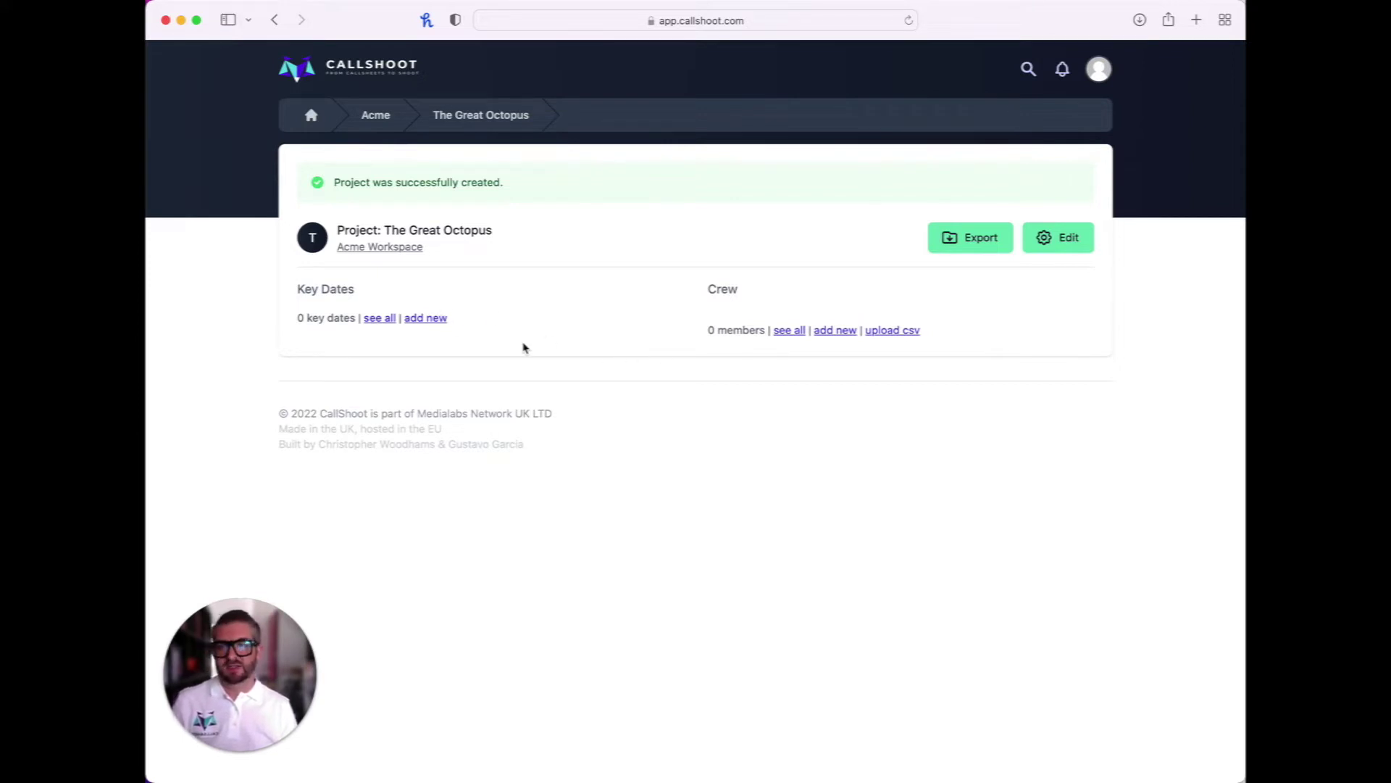
Start a new Prep key date titled 'Dress Rehearsal'
click(435, 319)
click(397, 265)
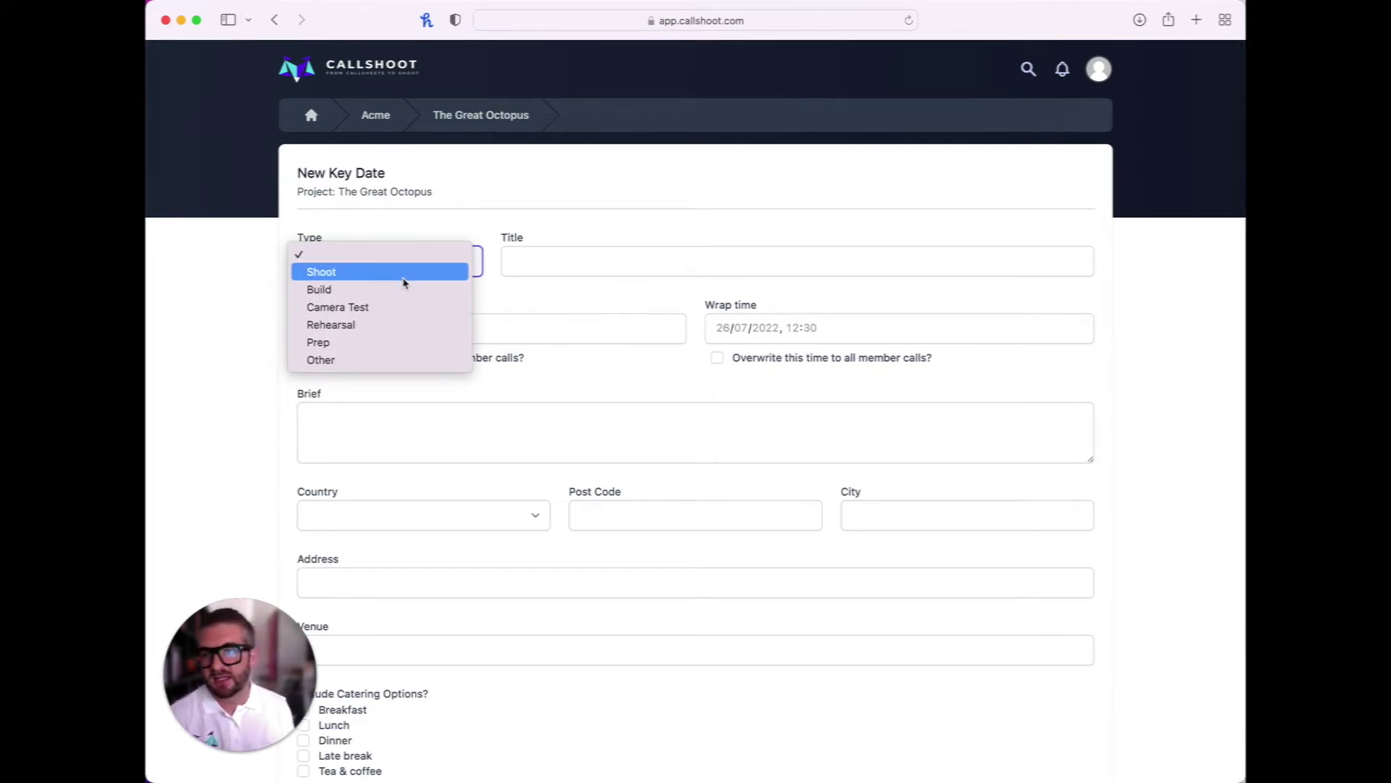
click(440, 348)
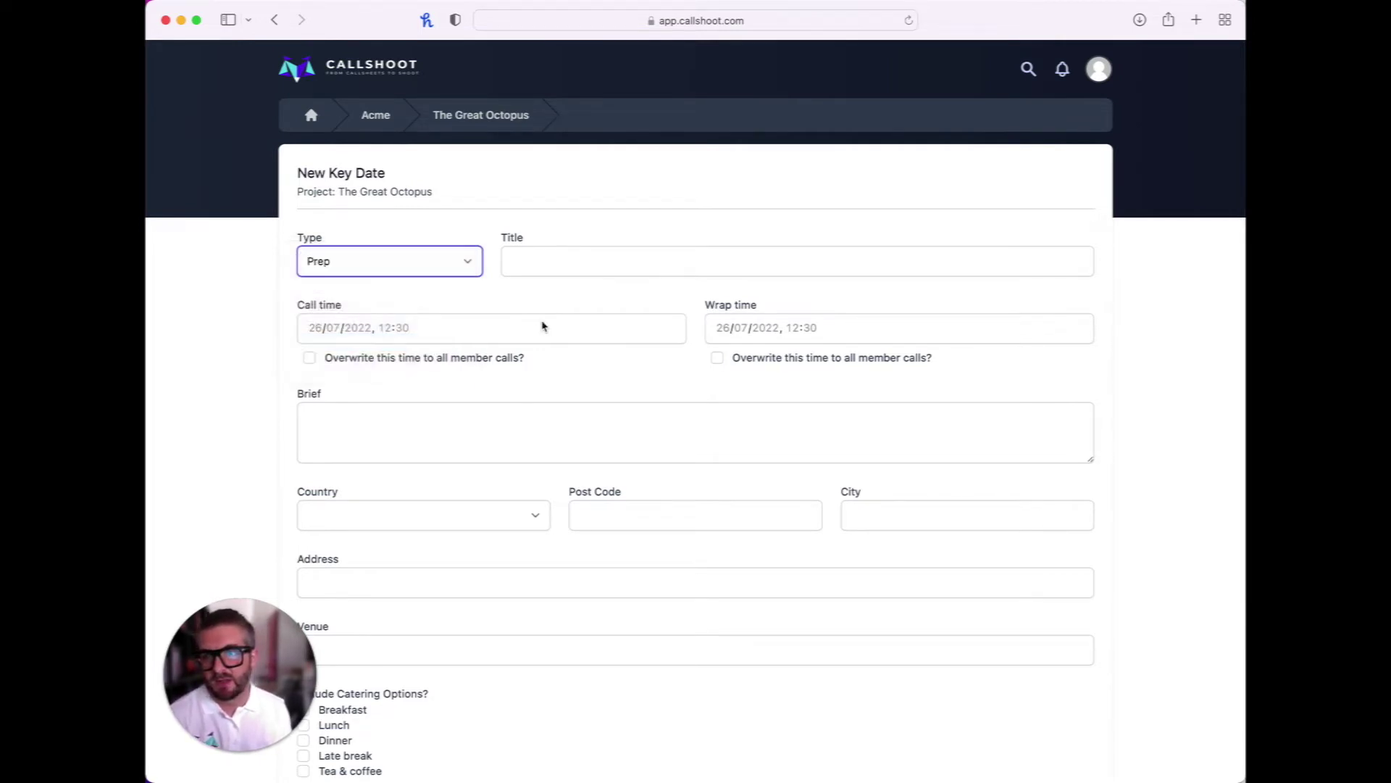
click(563, 259)
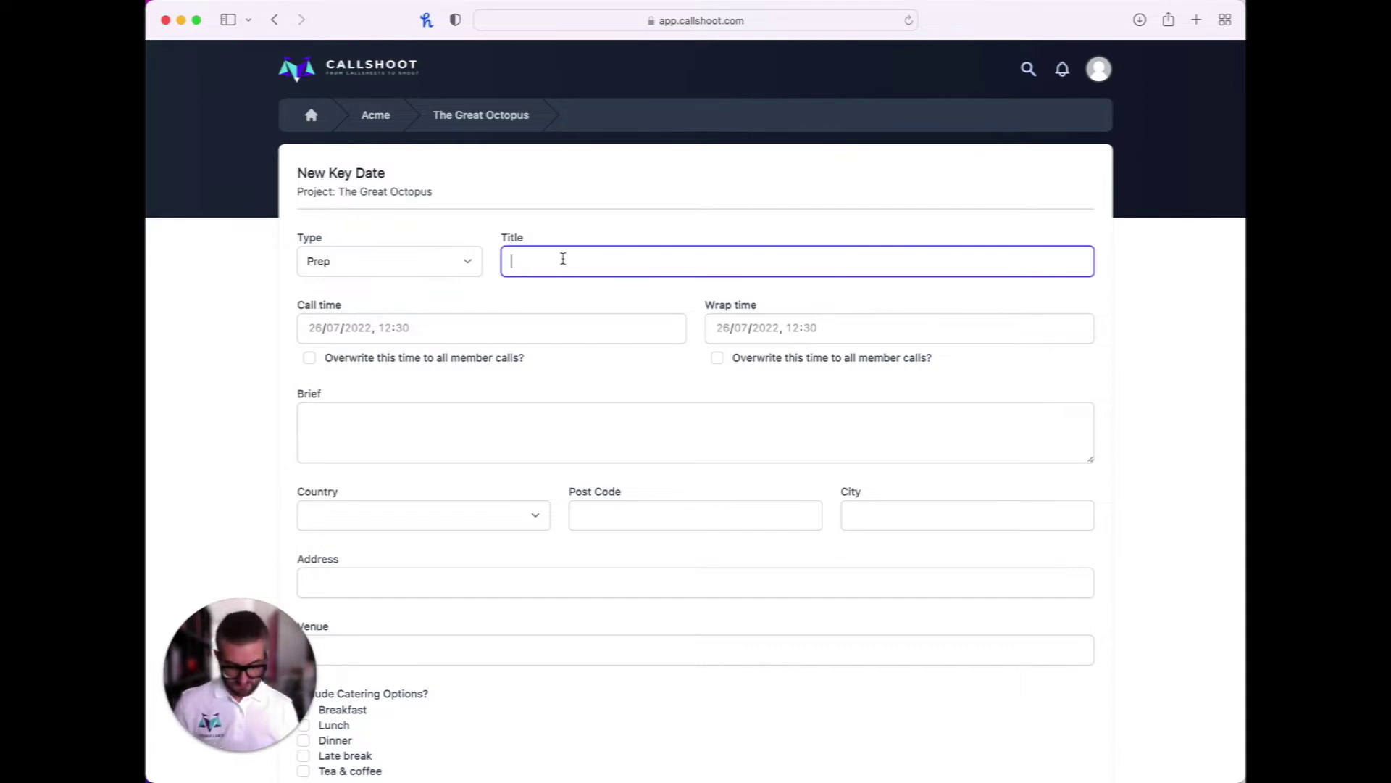
text(Dress Rehearsal)
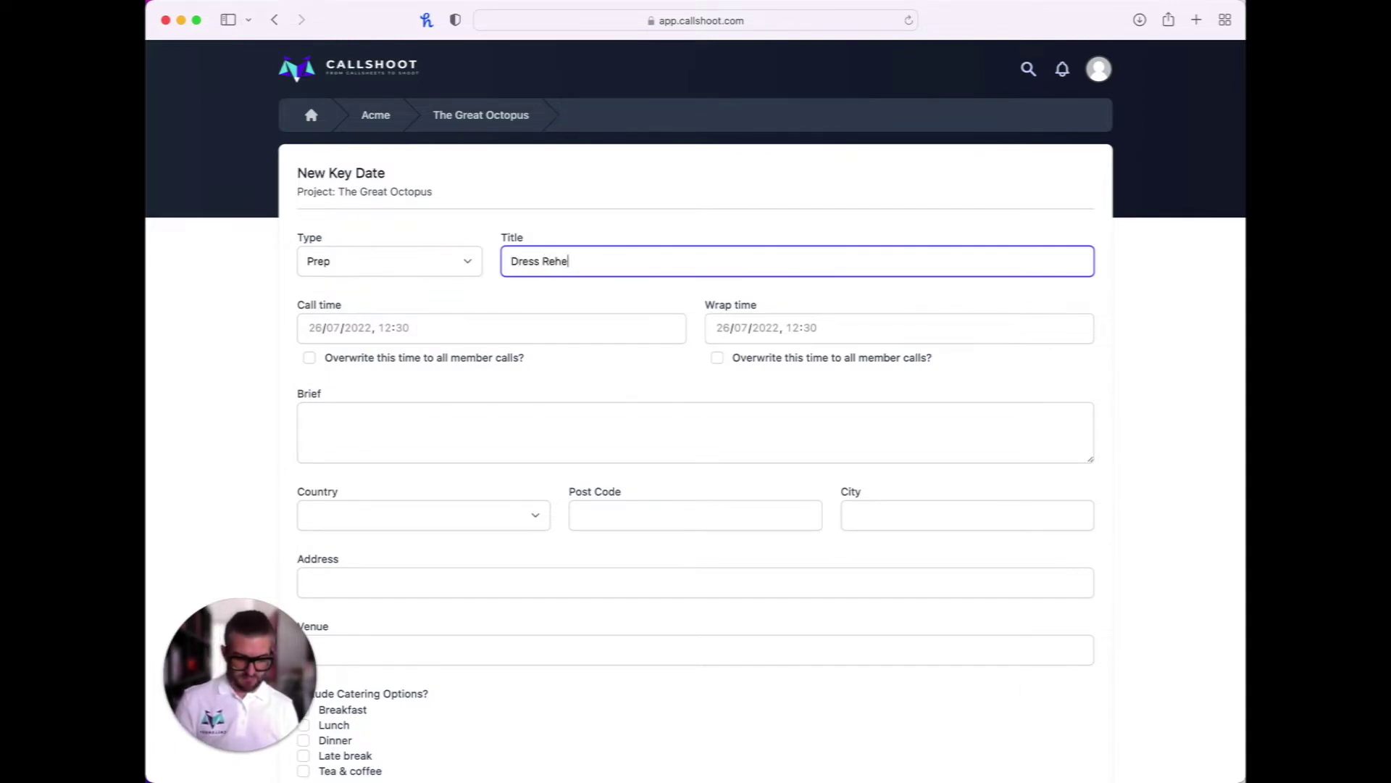
Set both call and wrap dates to 2 September 2022
click(489, 325)
click(395, 353)
click(396, 353)
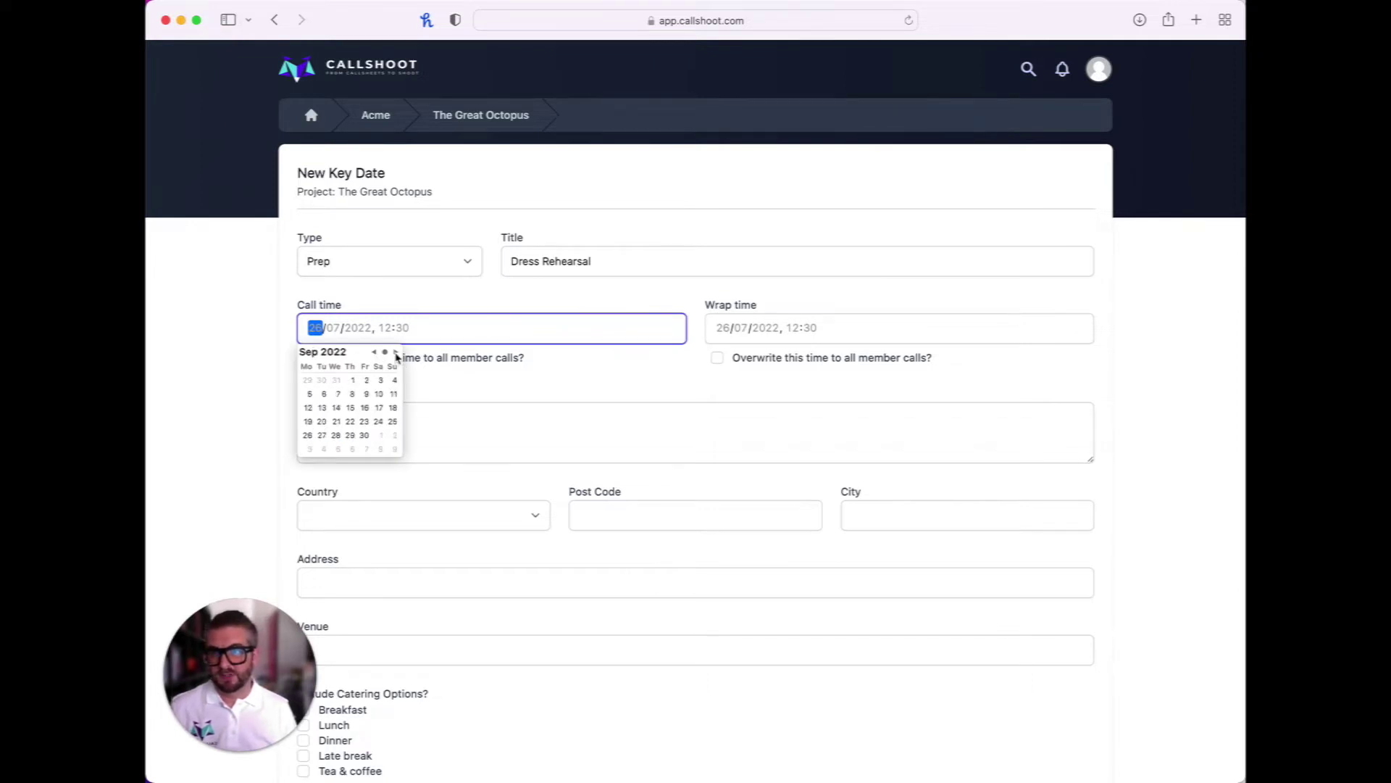
click(367, 381)
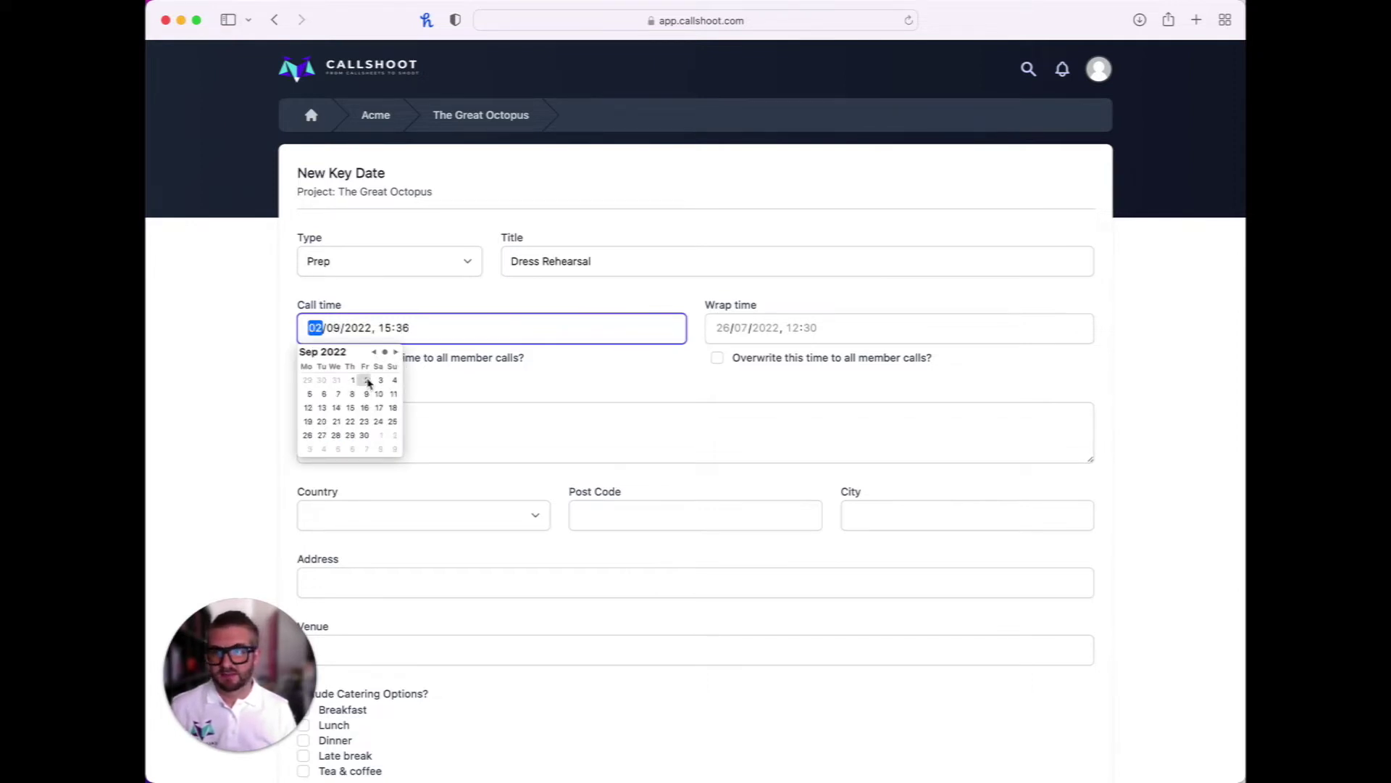
click(722, 333)
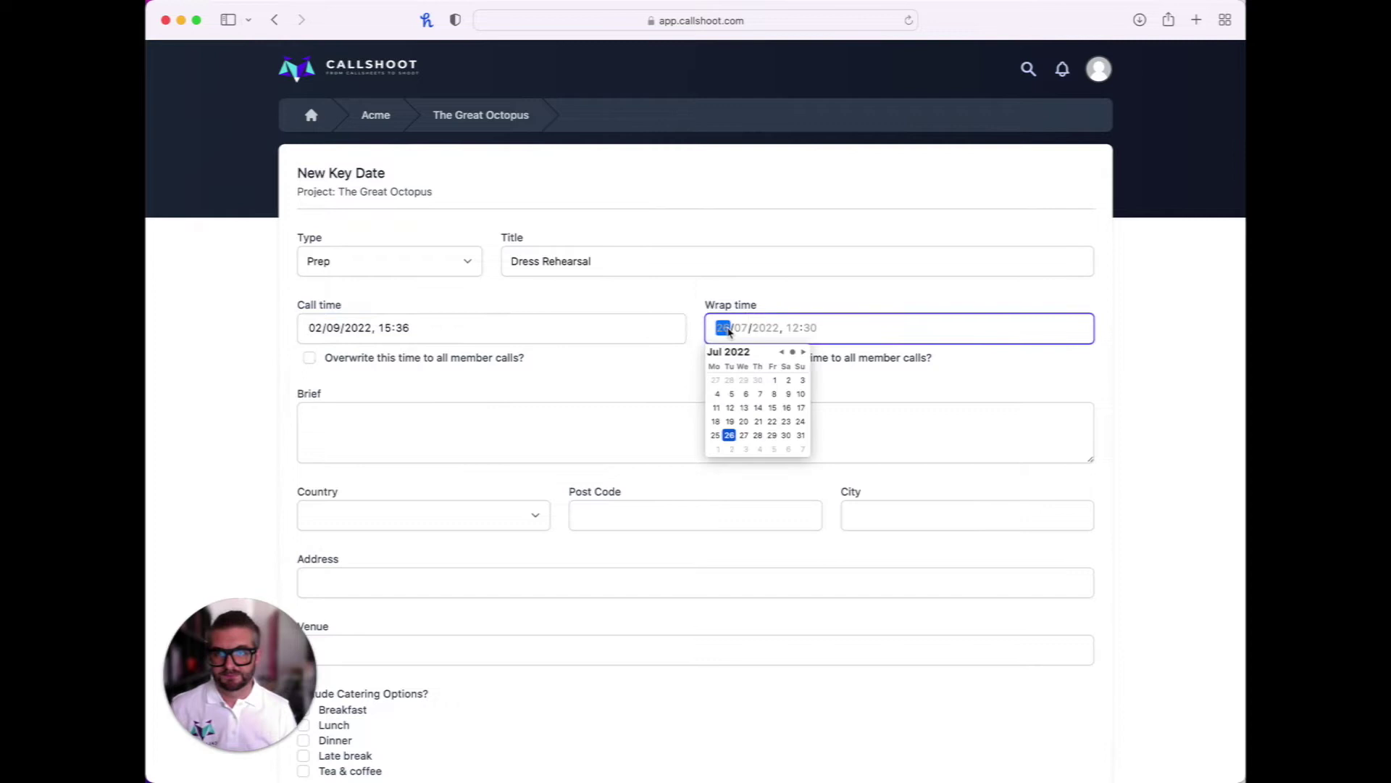
click(804, 353)
click(804, 352)
click(774, 380)
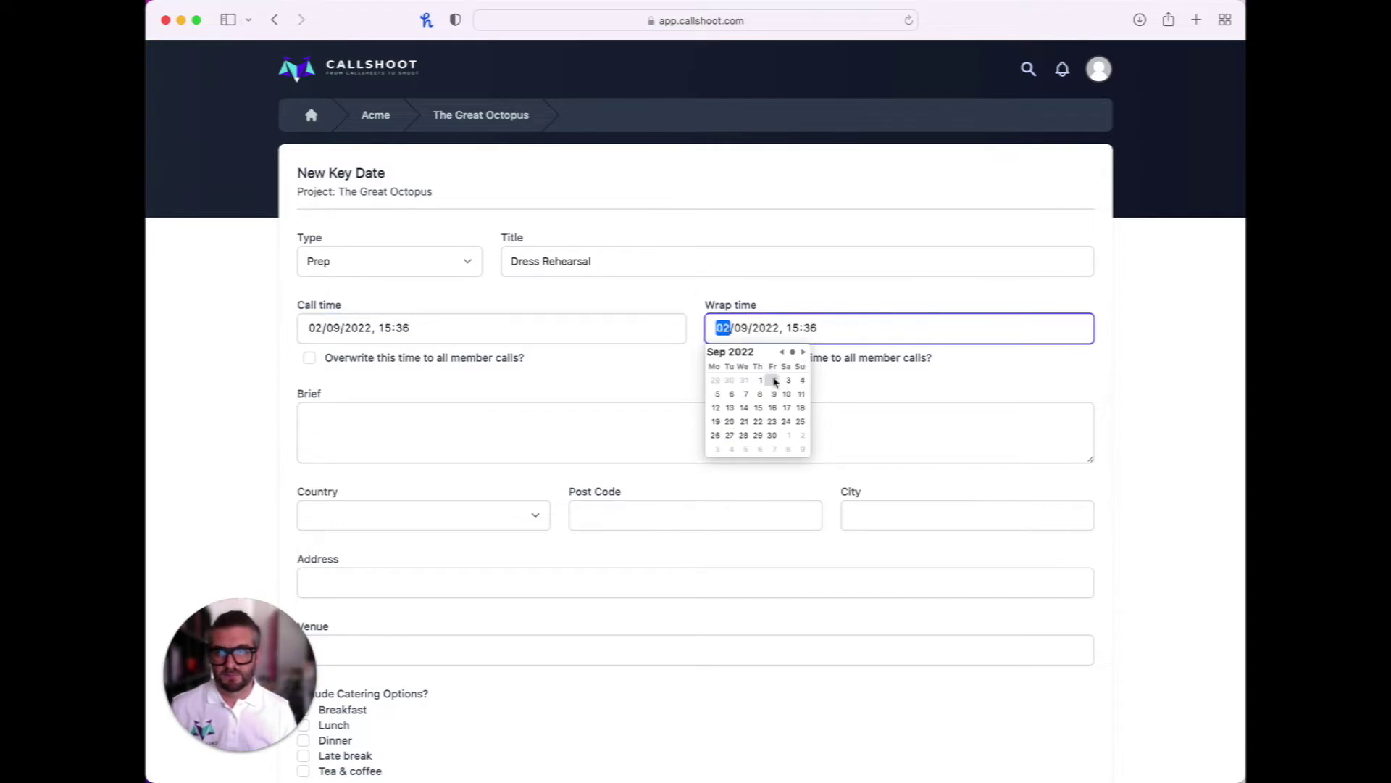
Write the brief 'Final dress rehearsal and camera tests' and save the key date
click(458, 420)
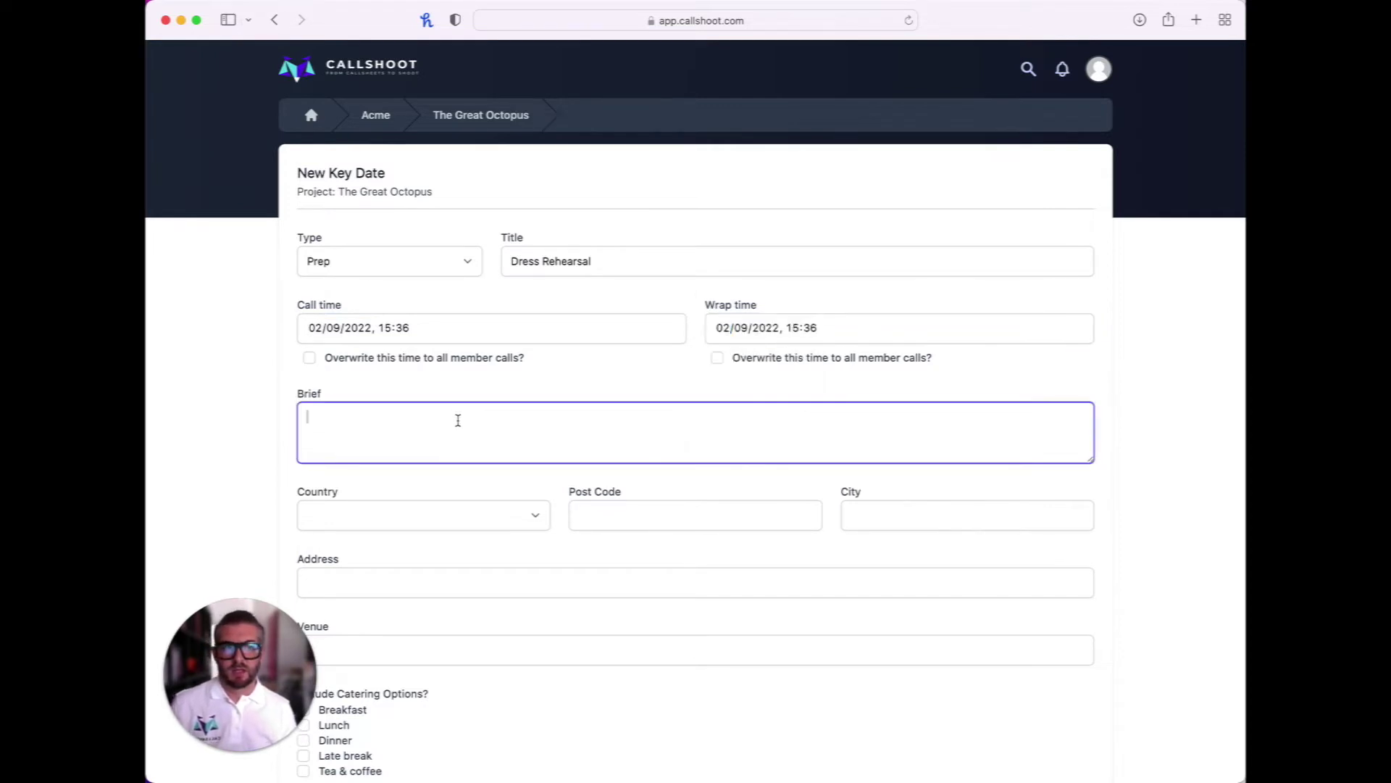
text(Final)
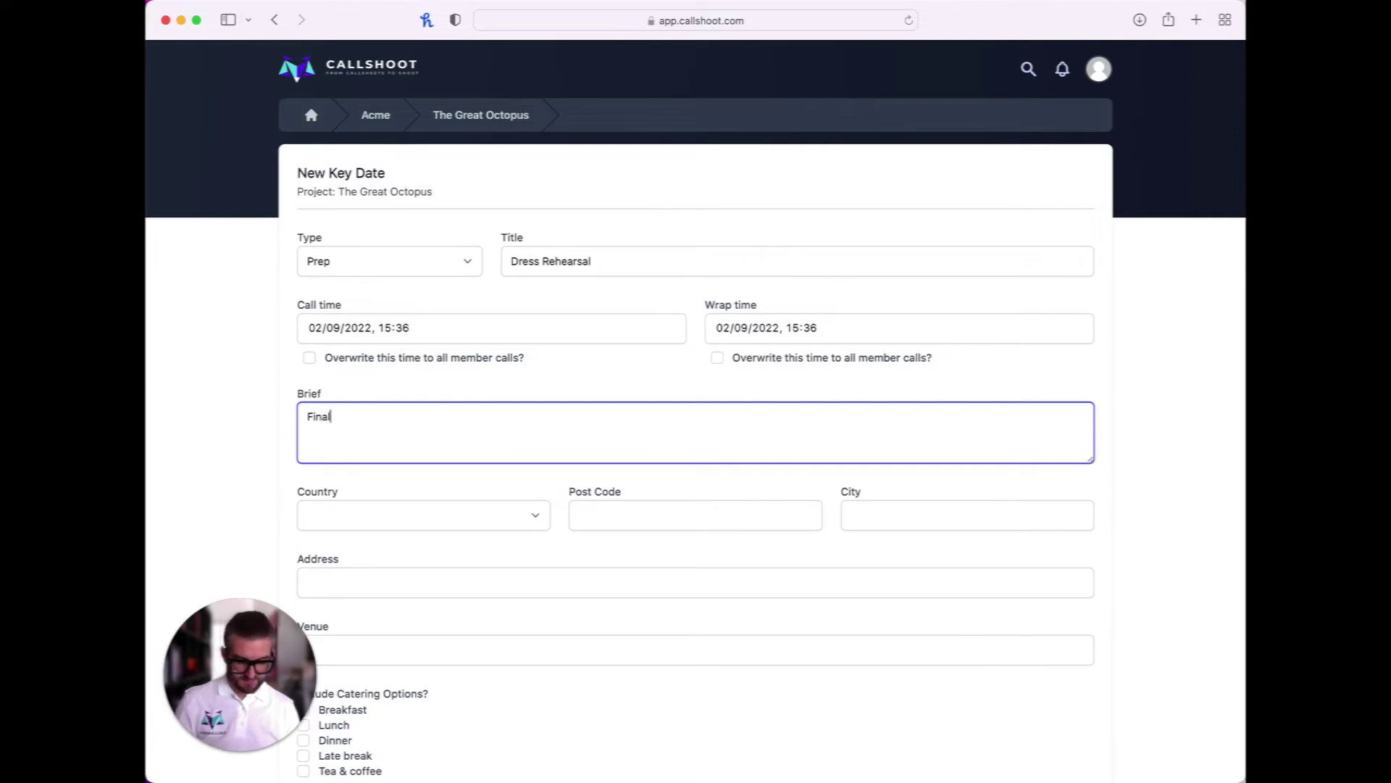
text( dress rehearsal and camera tests)
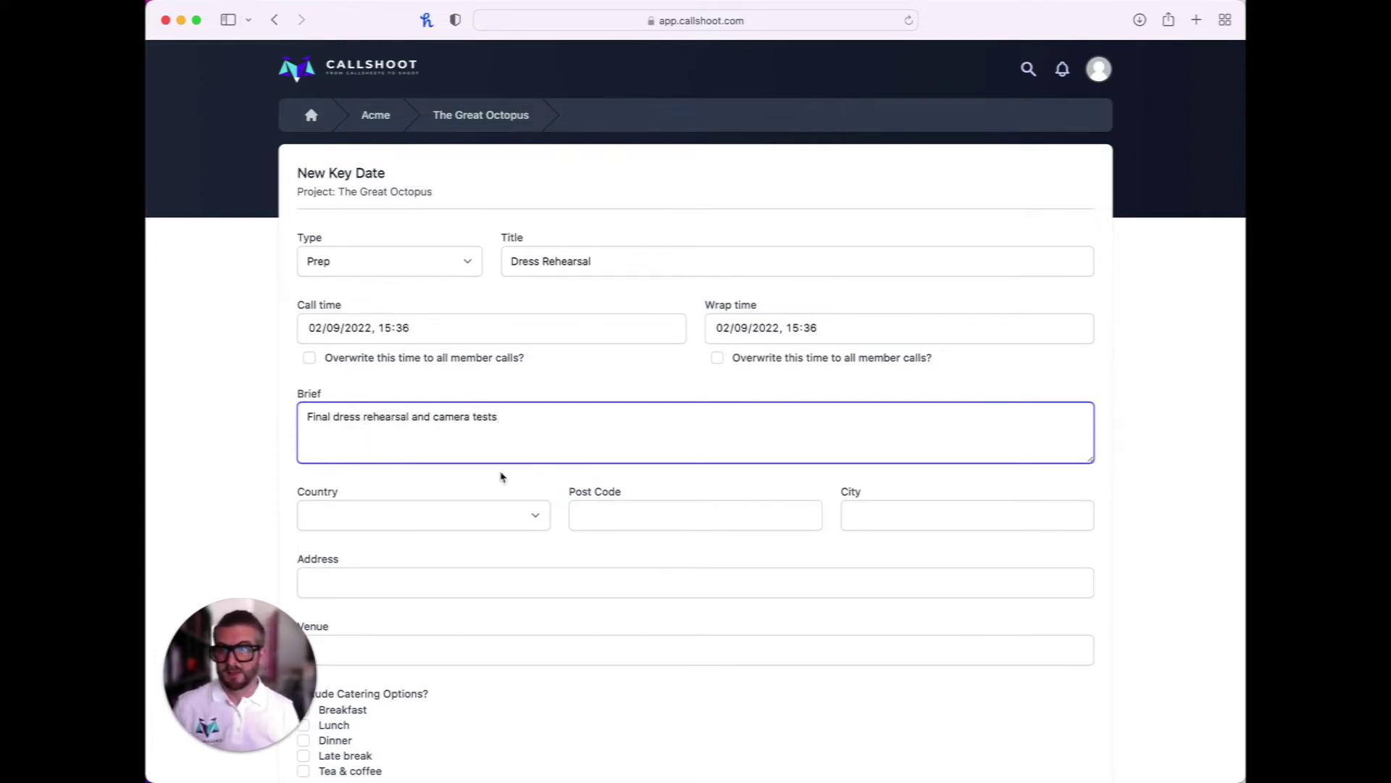
scroll(550, 492, down, 5)
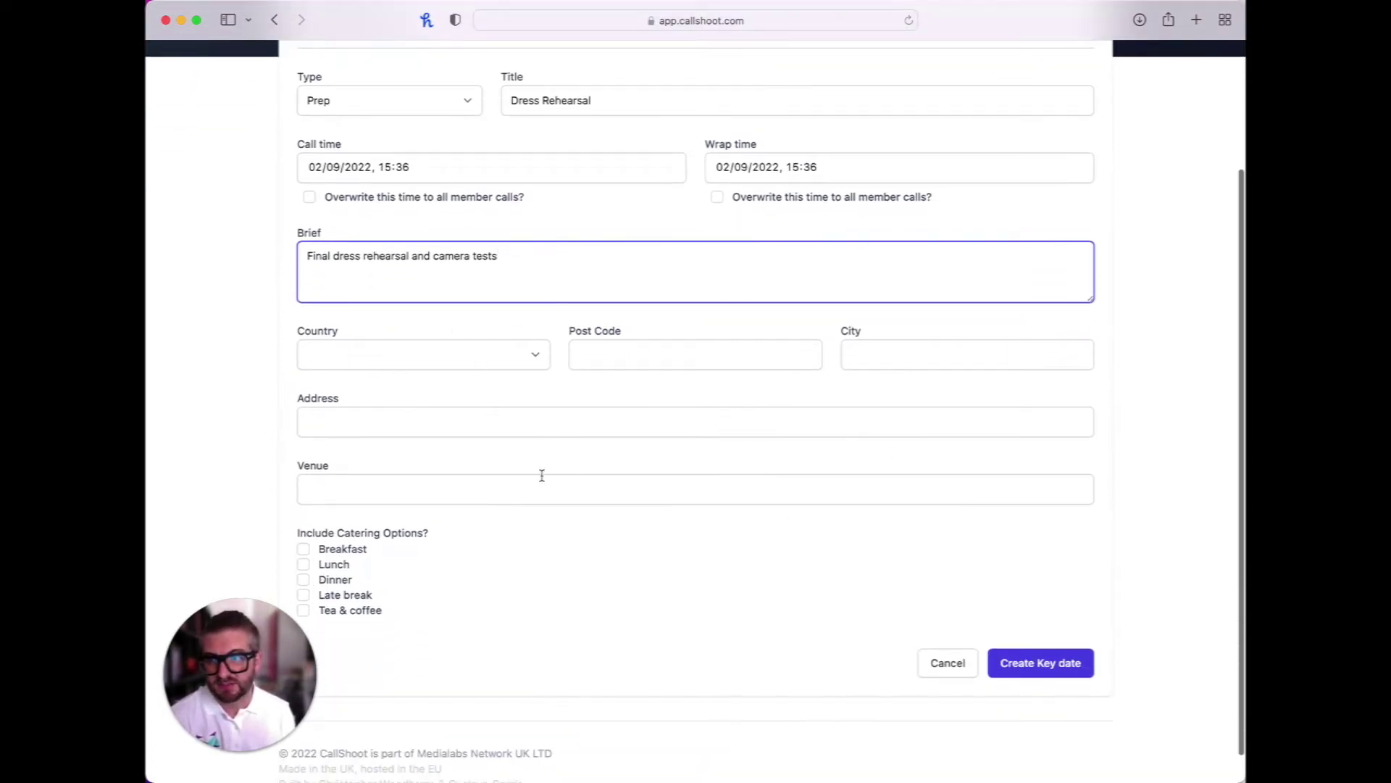
scroll(542, 475, down, 1)
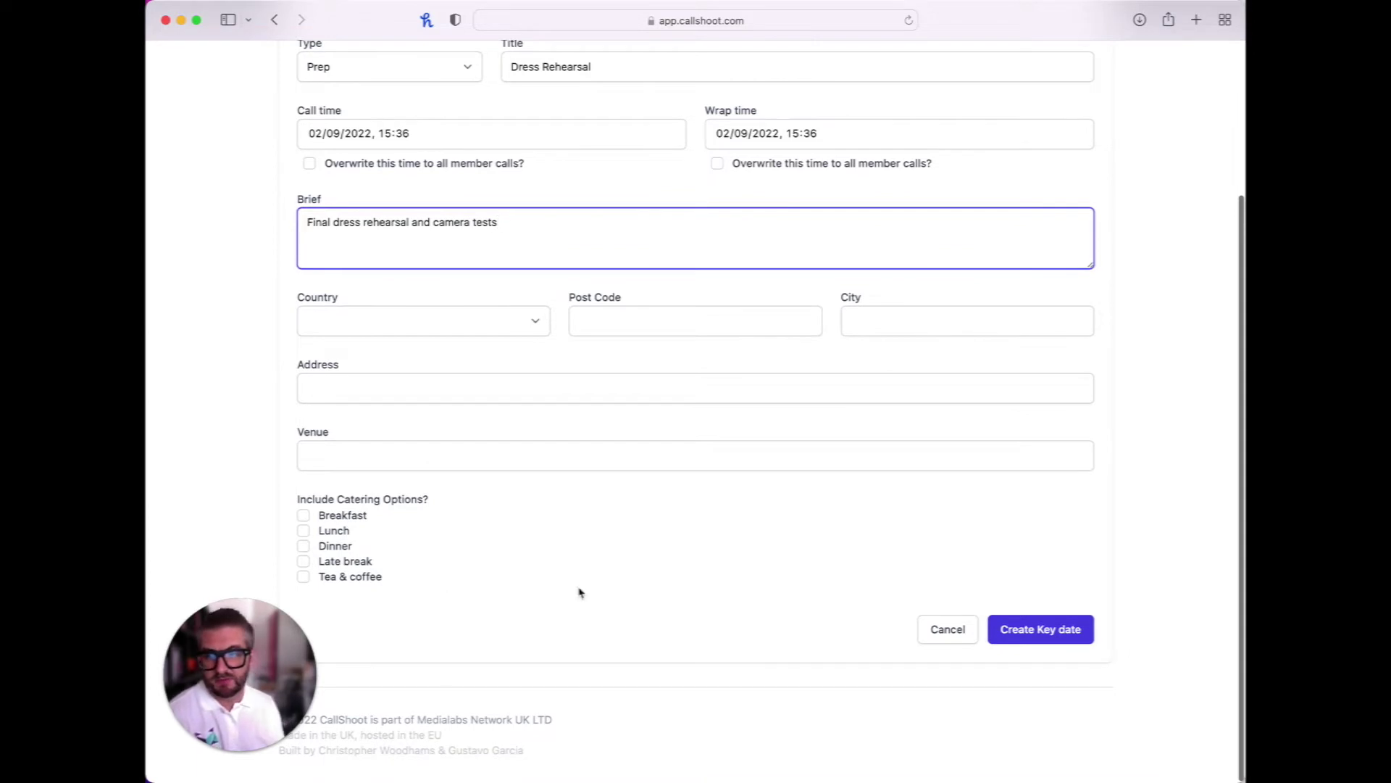
click(1043, 628)
Start a Shoot key date titled 'Main shoot', briefed as live multi camera shoot of main show (90 min)
click(426, 306)
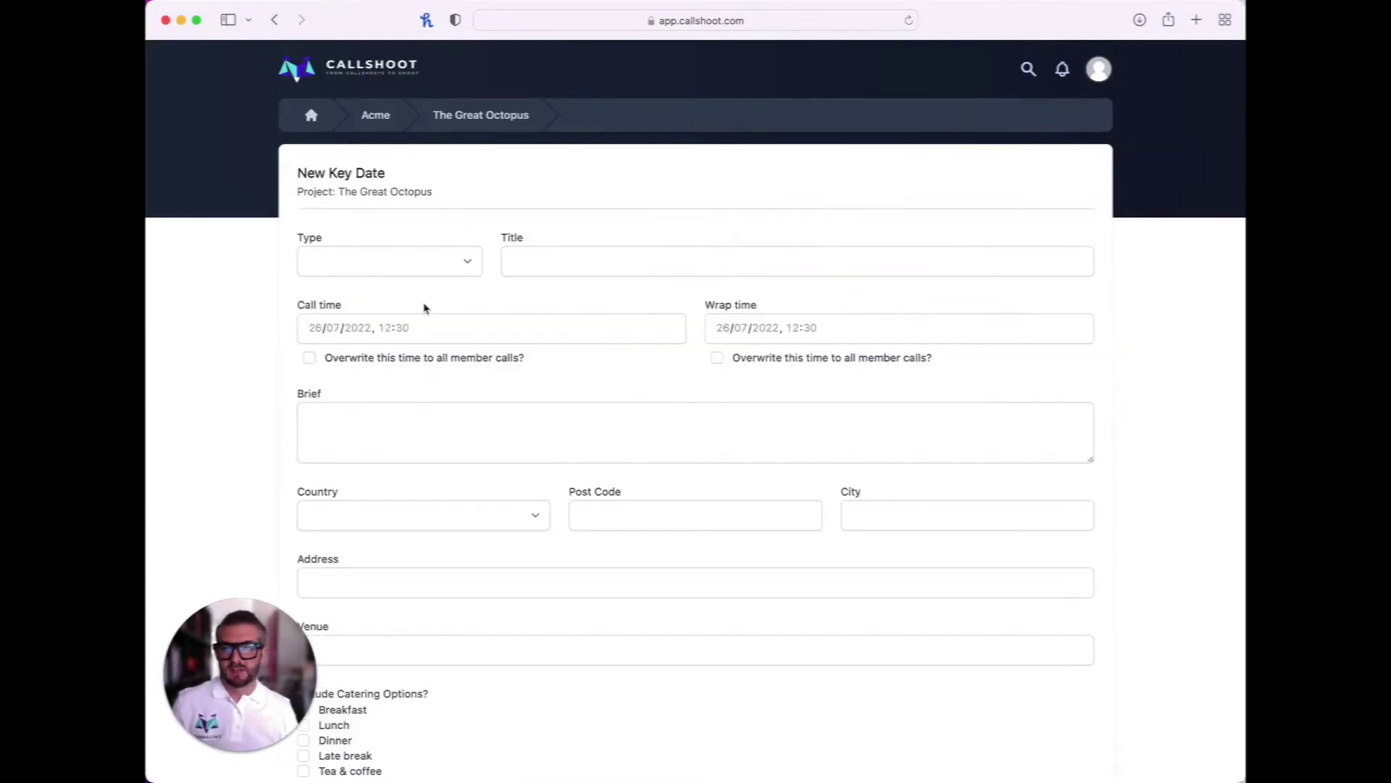
click(401, 262)
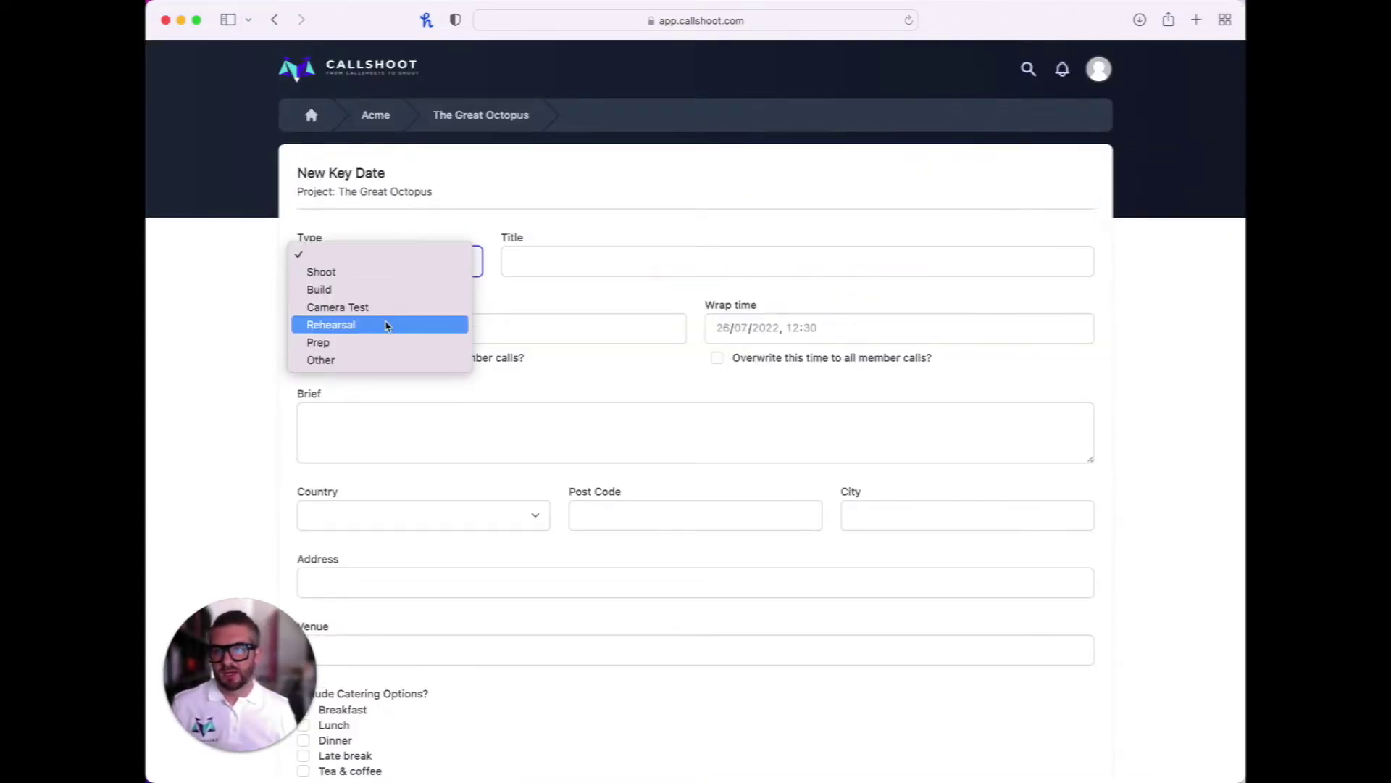
click(380, 280)
click(517, 261)
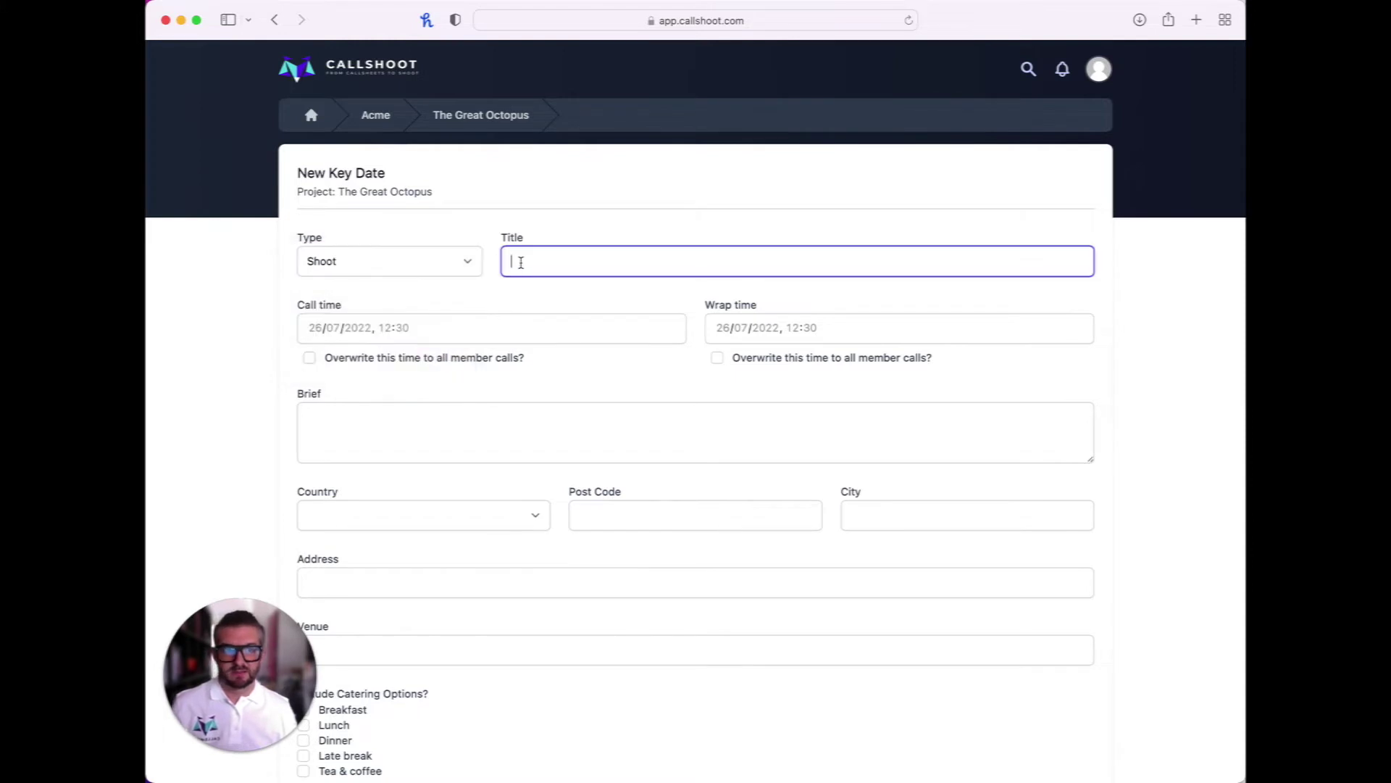
text(Main shoot)
click(417, 419)
text(Li)
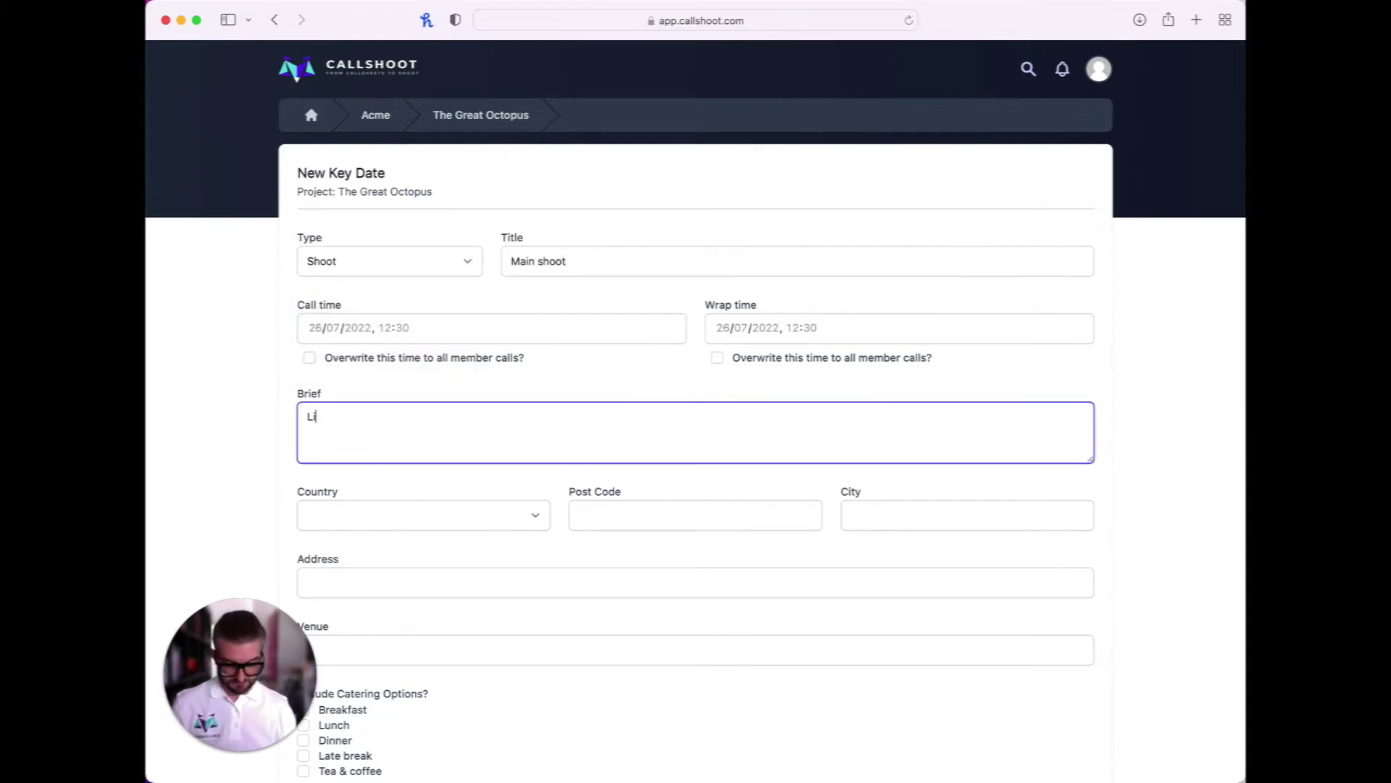
text(ve multi camera shoot )
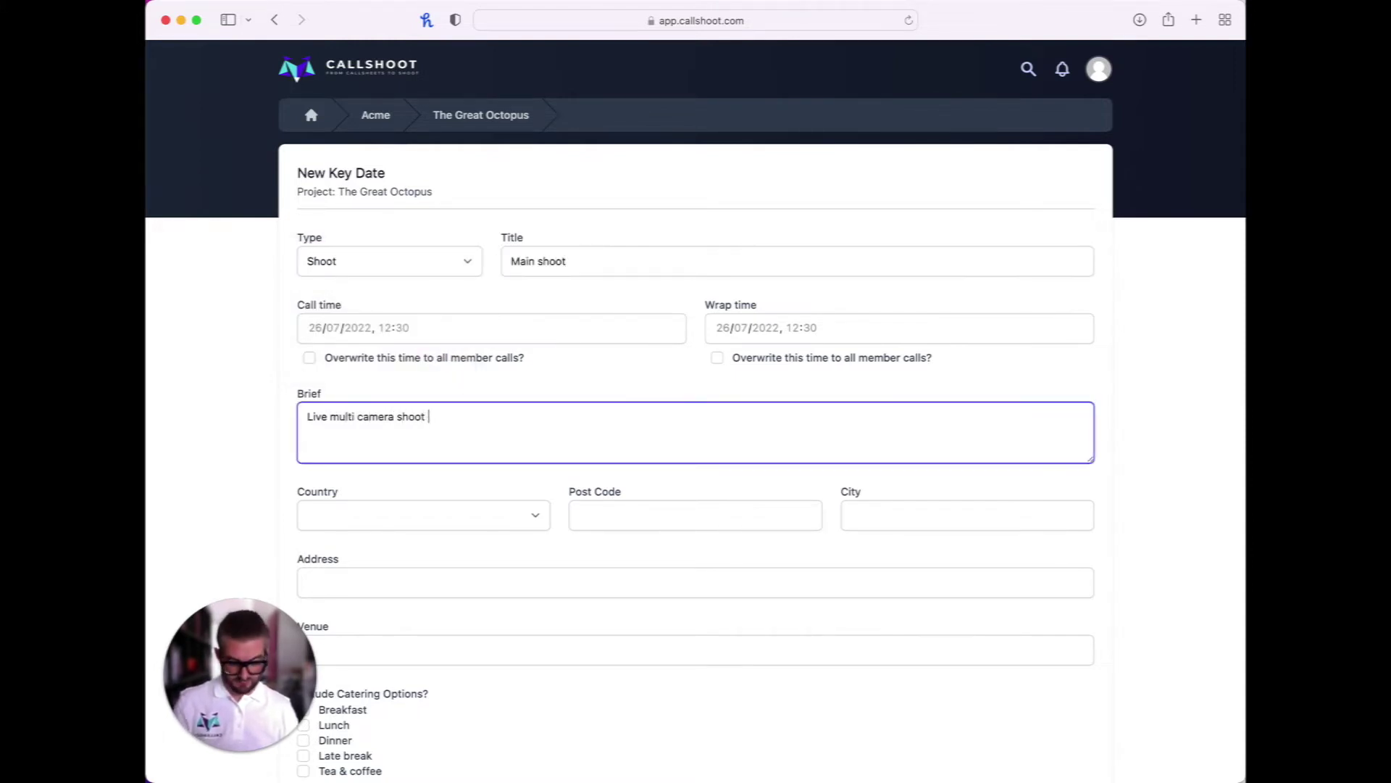
text(of main show (90 mins)
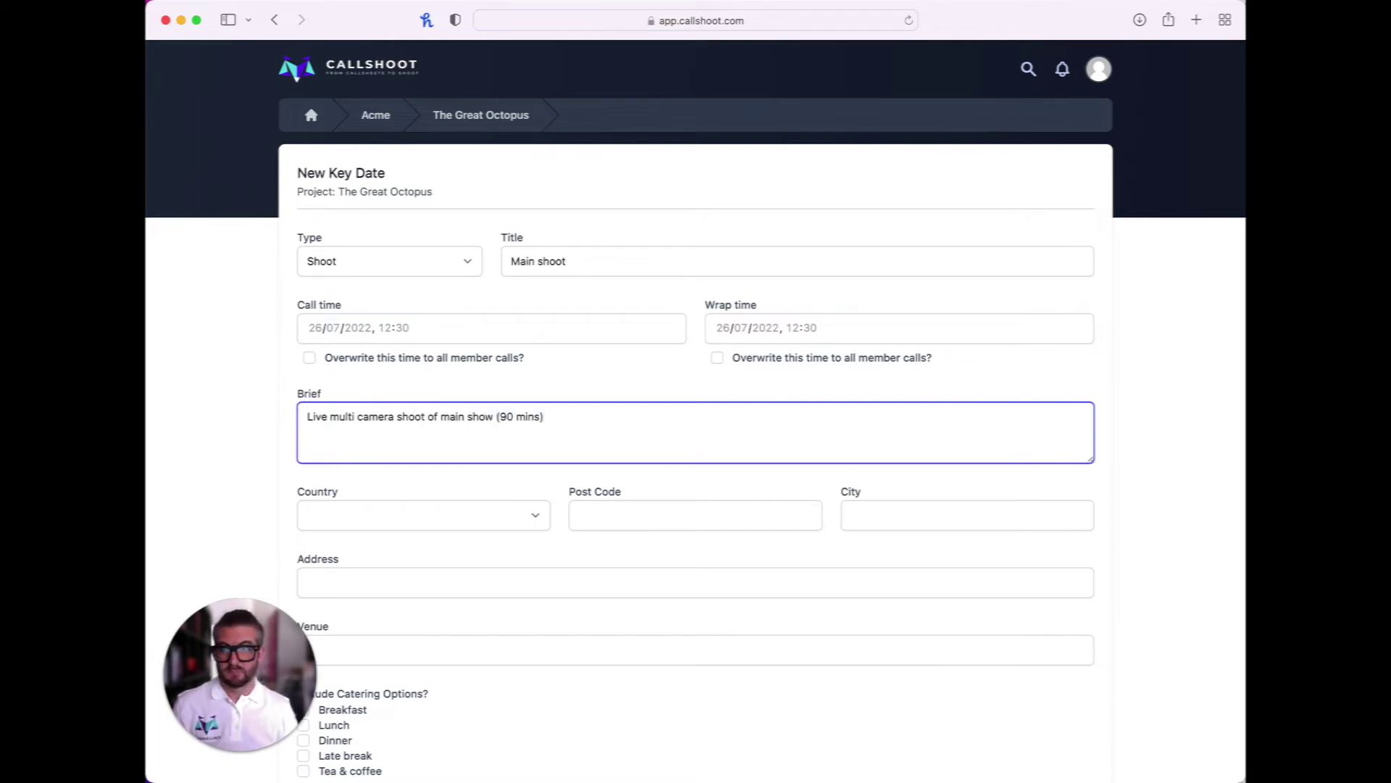
Set the call time to 3 September 2022 at 08:00
click(385, 327)
click(396, 351)
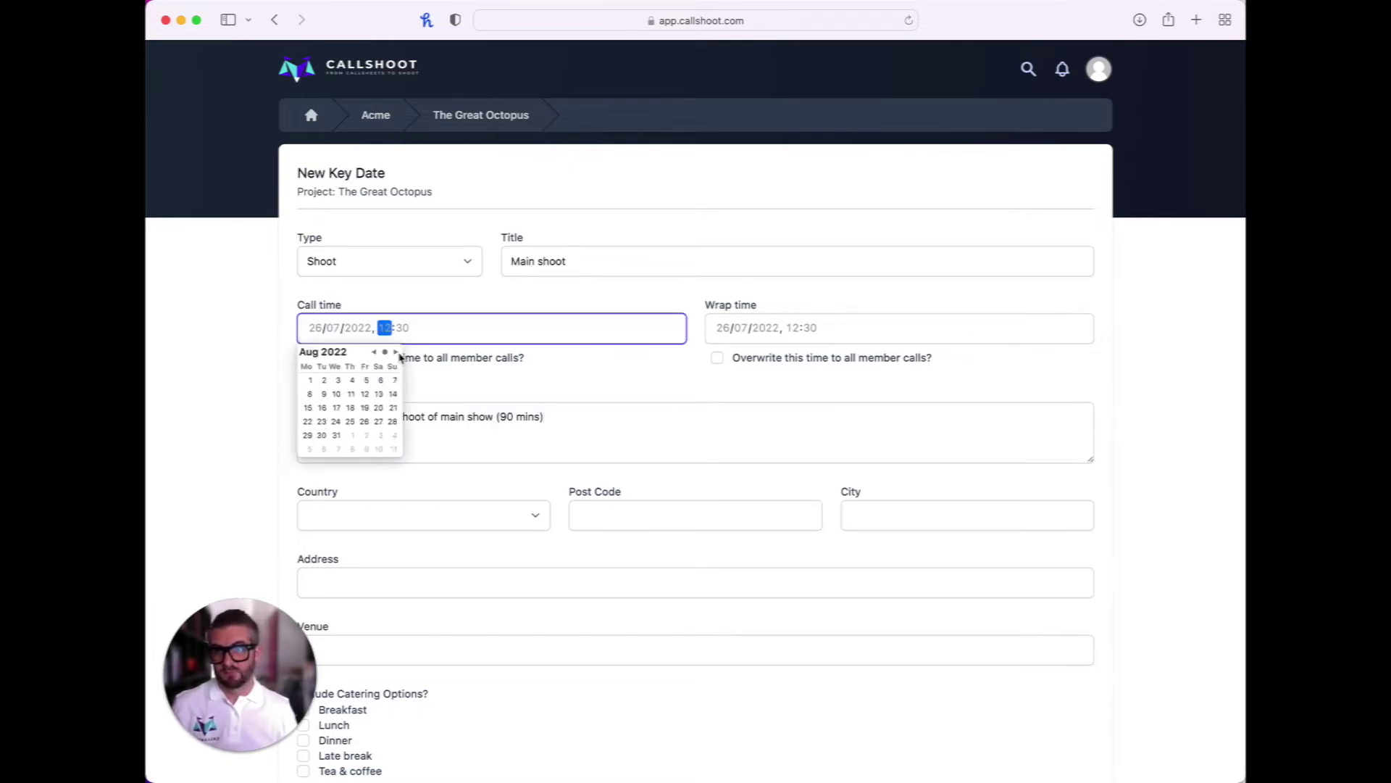
click(396, 352)
click(380, 380)
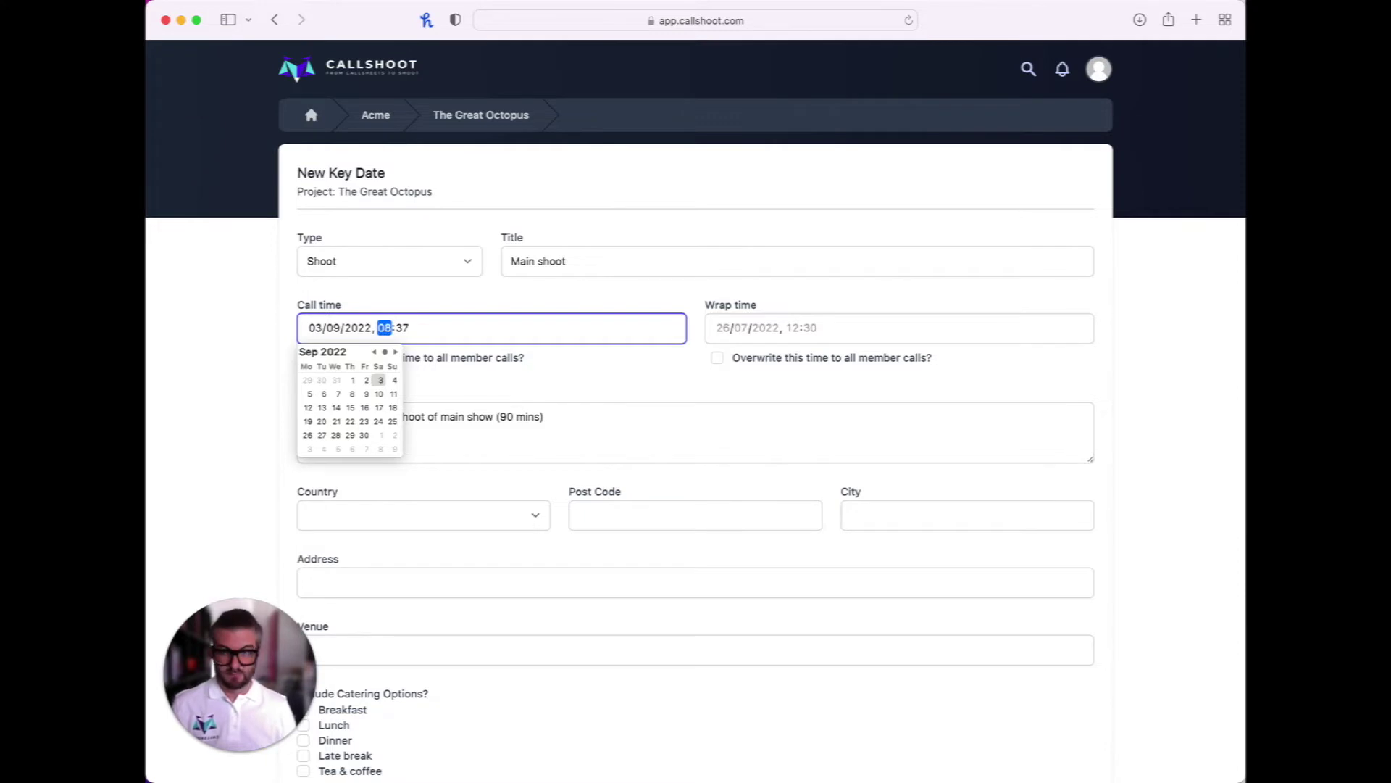
click(403, 330)
Set the wrap time to 3 September 2022 at 23:00 and create the key date
click(728, 330)
click(803, 351)
click(803, 352)
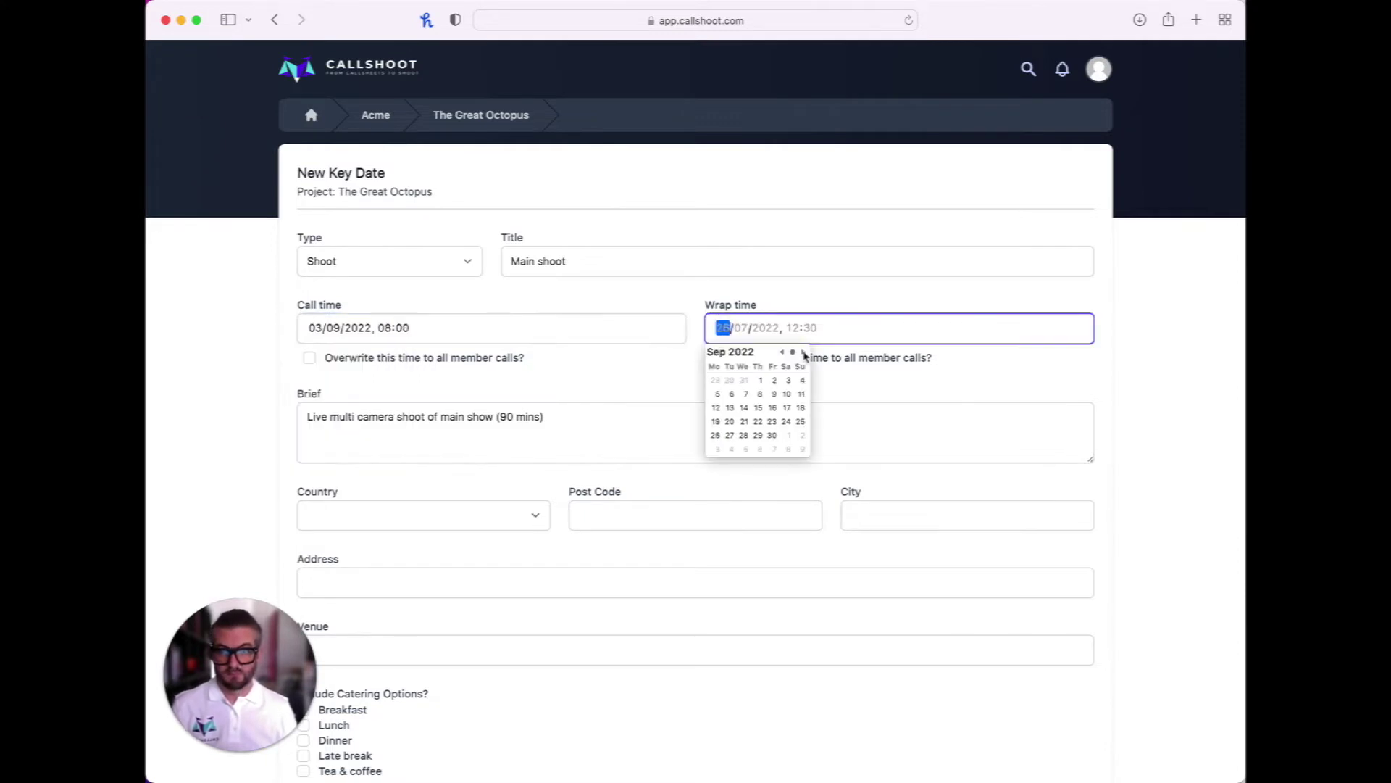
click(788, 380)
click(793, 330)
text(23:00)
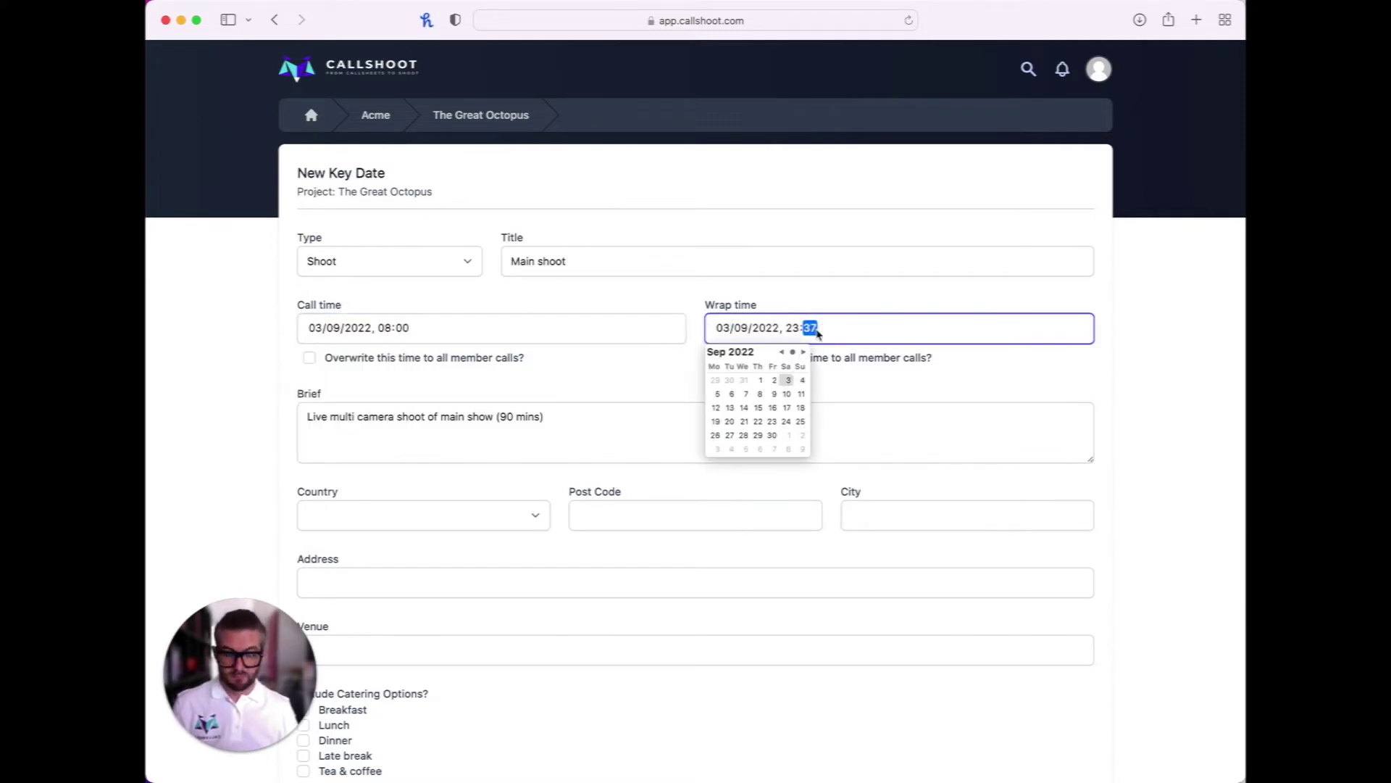
scroll(856, 716, down, 5)
click(1042, 627)
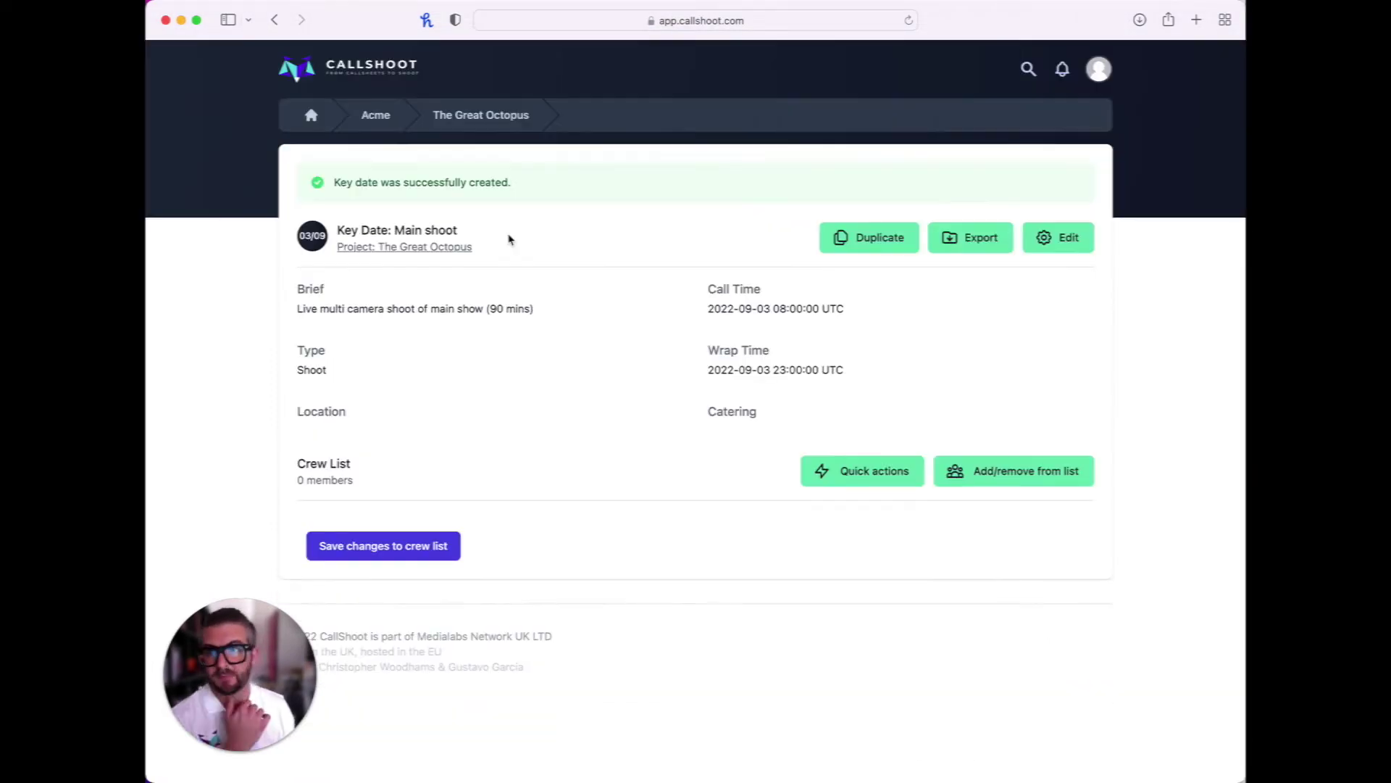
From the project page, start a Prep key date titled 'Drone Camera Test'
click(505, 126)
click(429, 346)
click(366, 267)
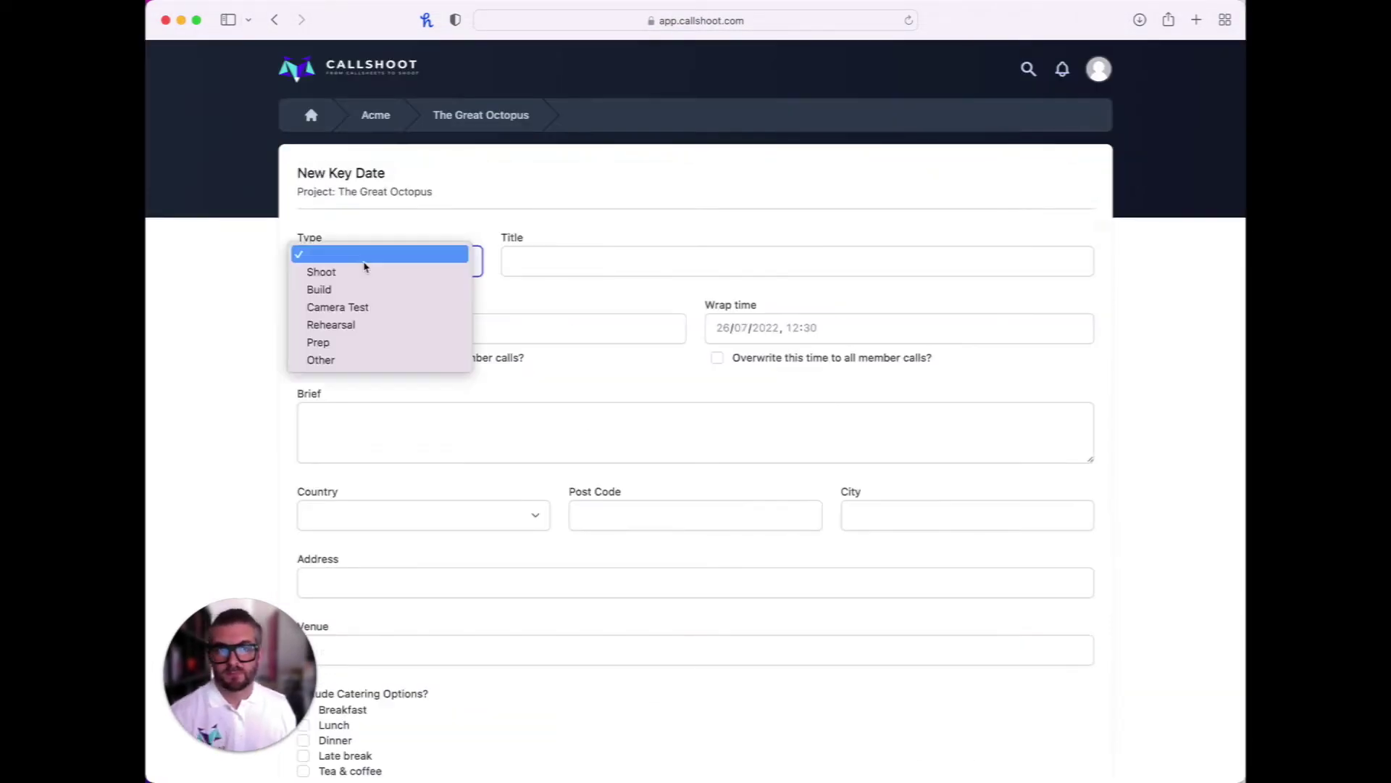
click(362, 342)
click(581, 260)
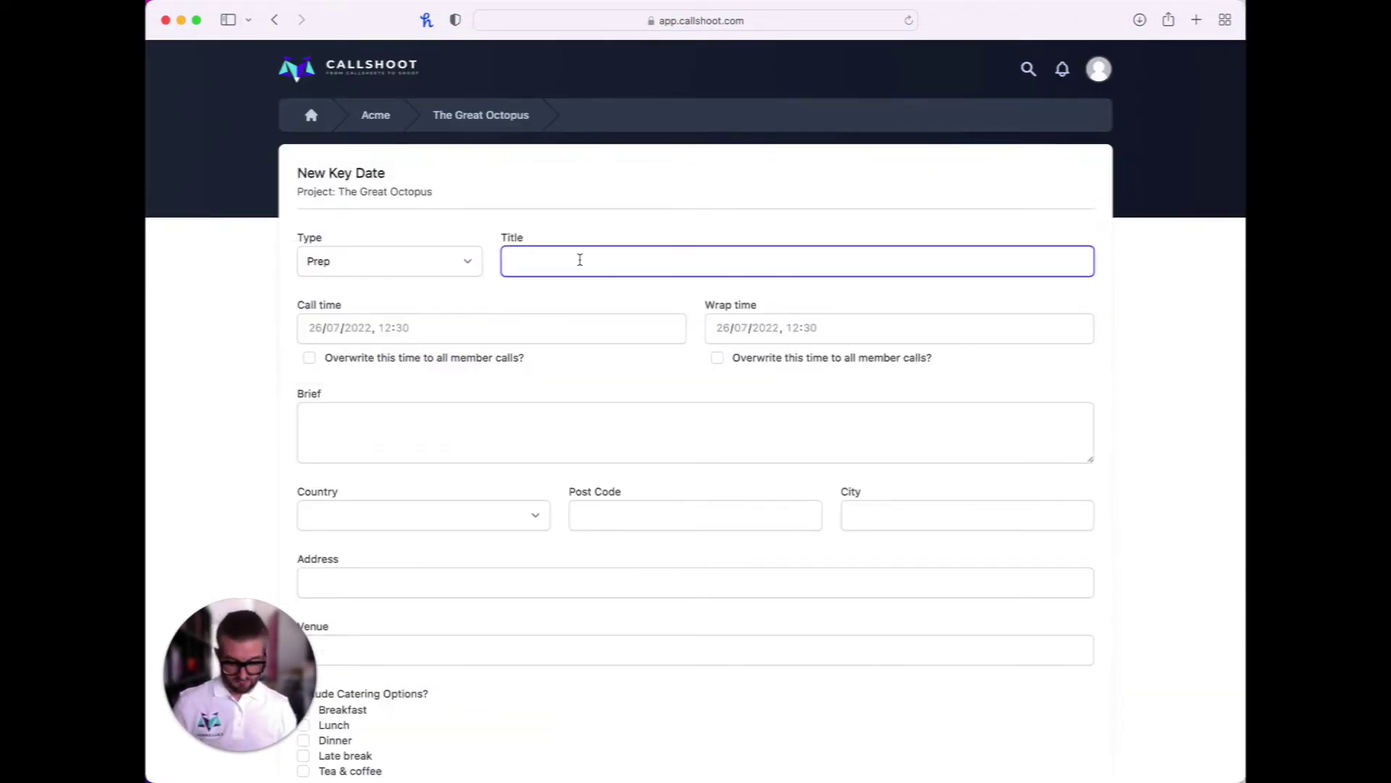
text(Drone Camera Test)
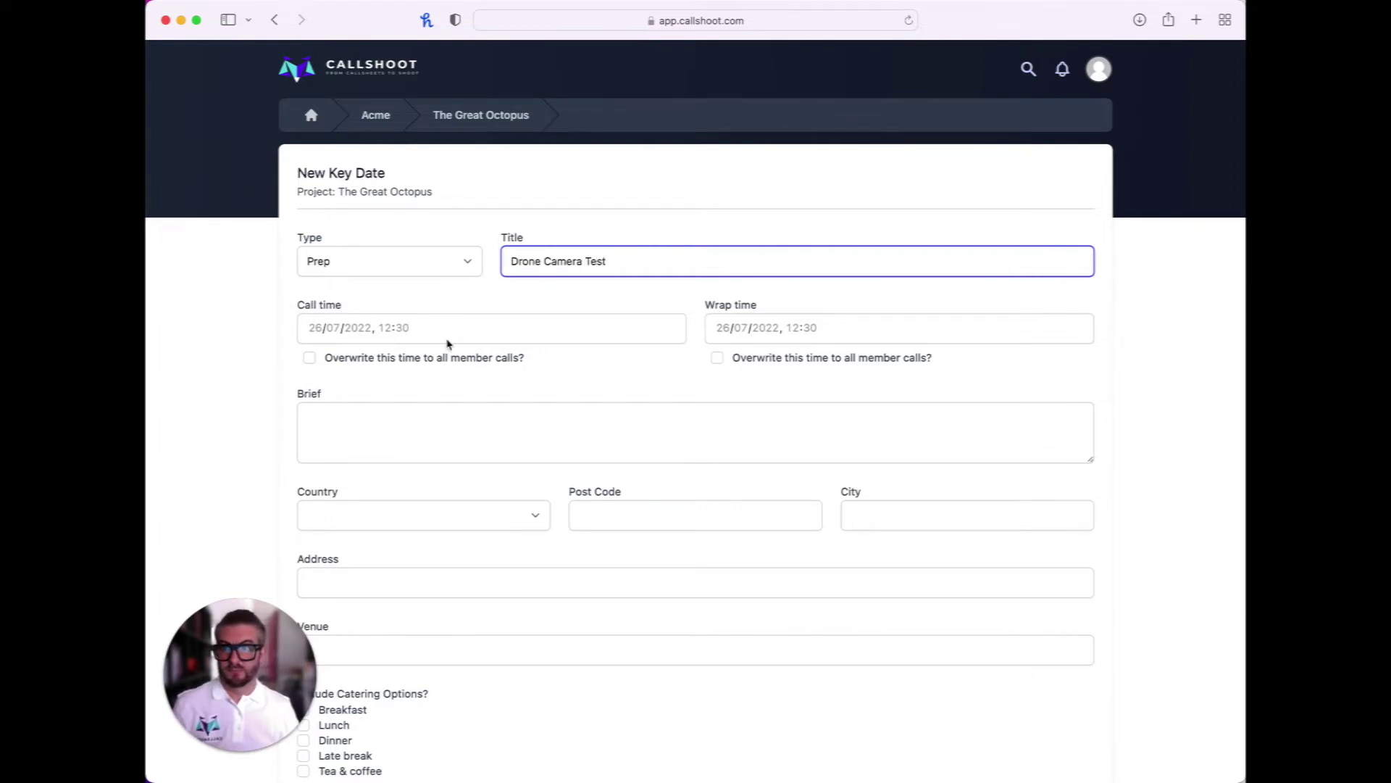
Set the call time to 13 September 2022 at 08:00
click(447, 342)
click(395, 351)
click(395, 351)
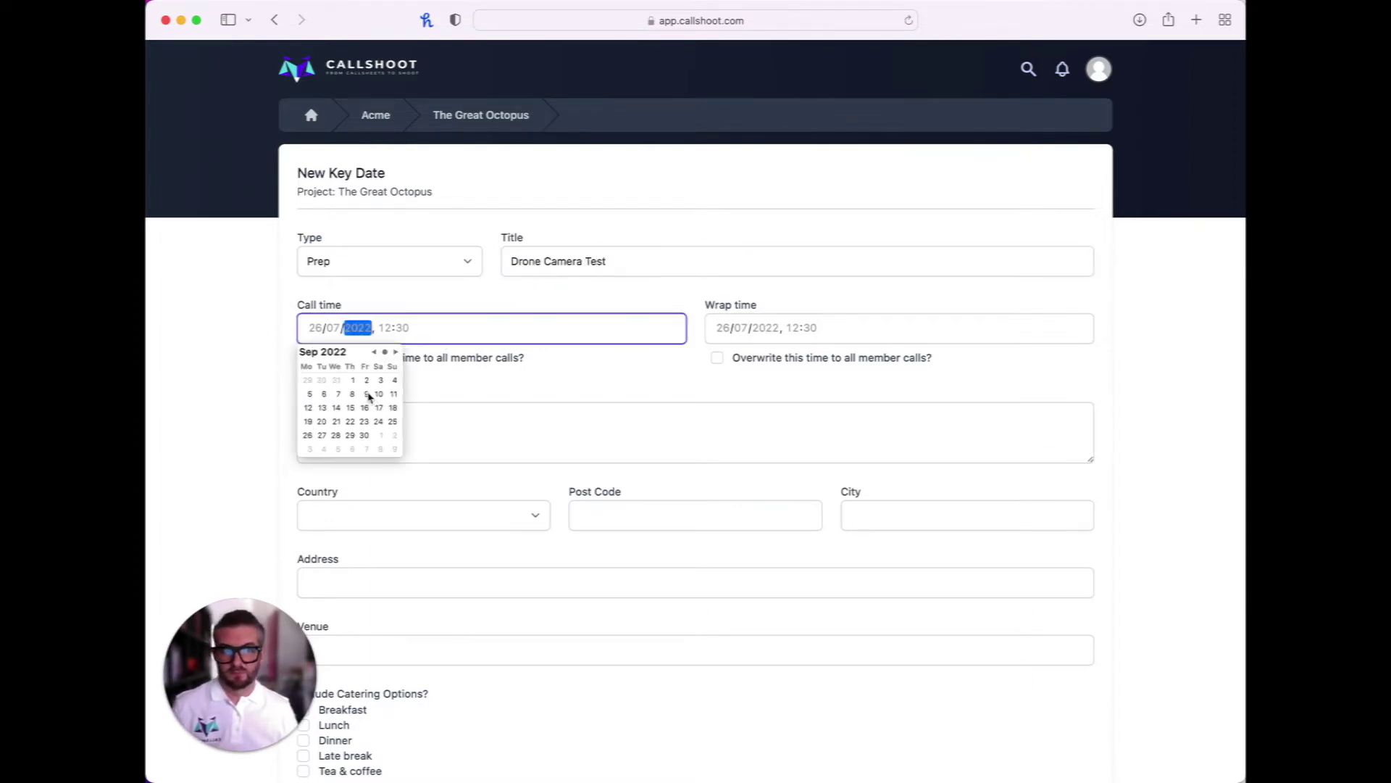
click(324, 407)
click(387, 336)
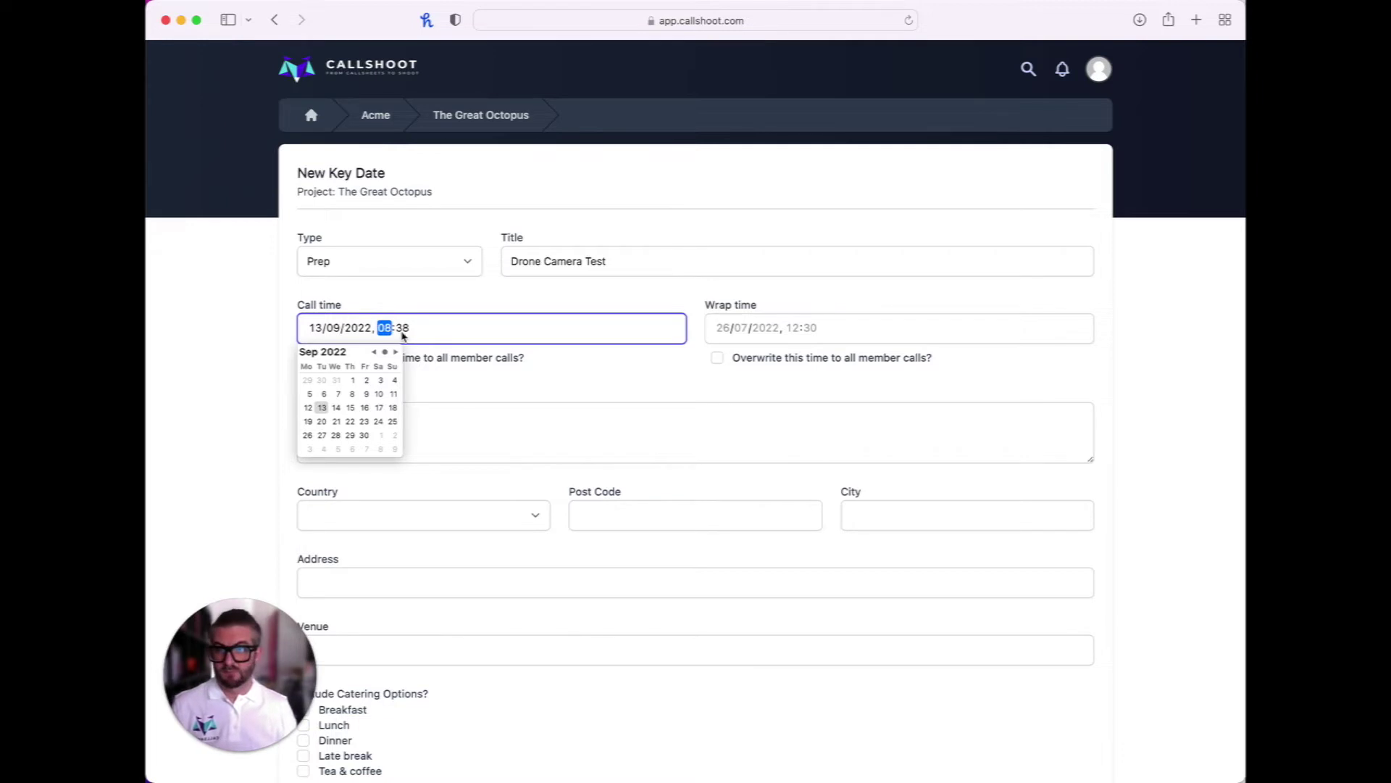
text(00)
Set the wrap time to 13 September 2022 at 23:00, create it, and start a new crew member
click(725, 328)
click(803, 353)
click(804, 353)
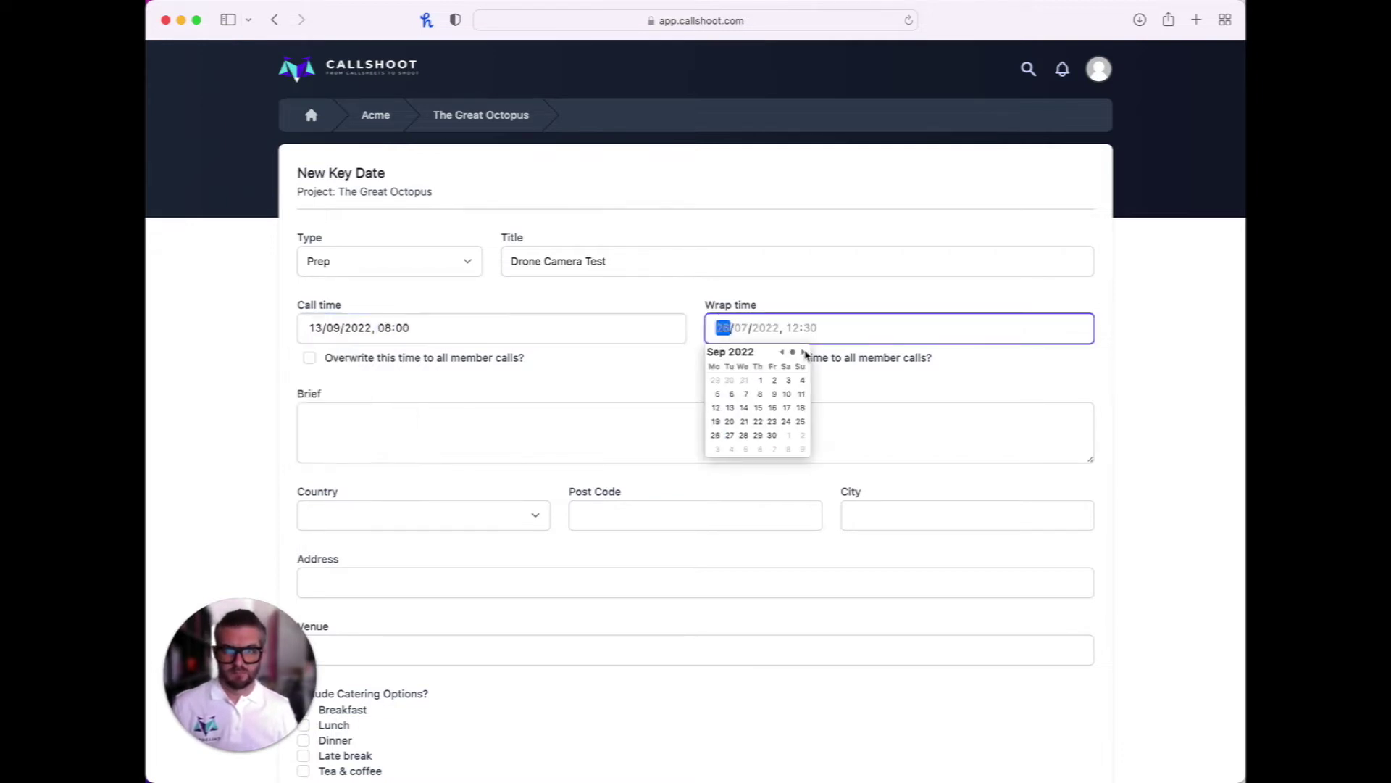
click(730, 407)
click(793, 328)
text(23:00)
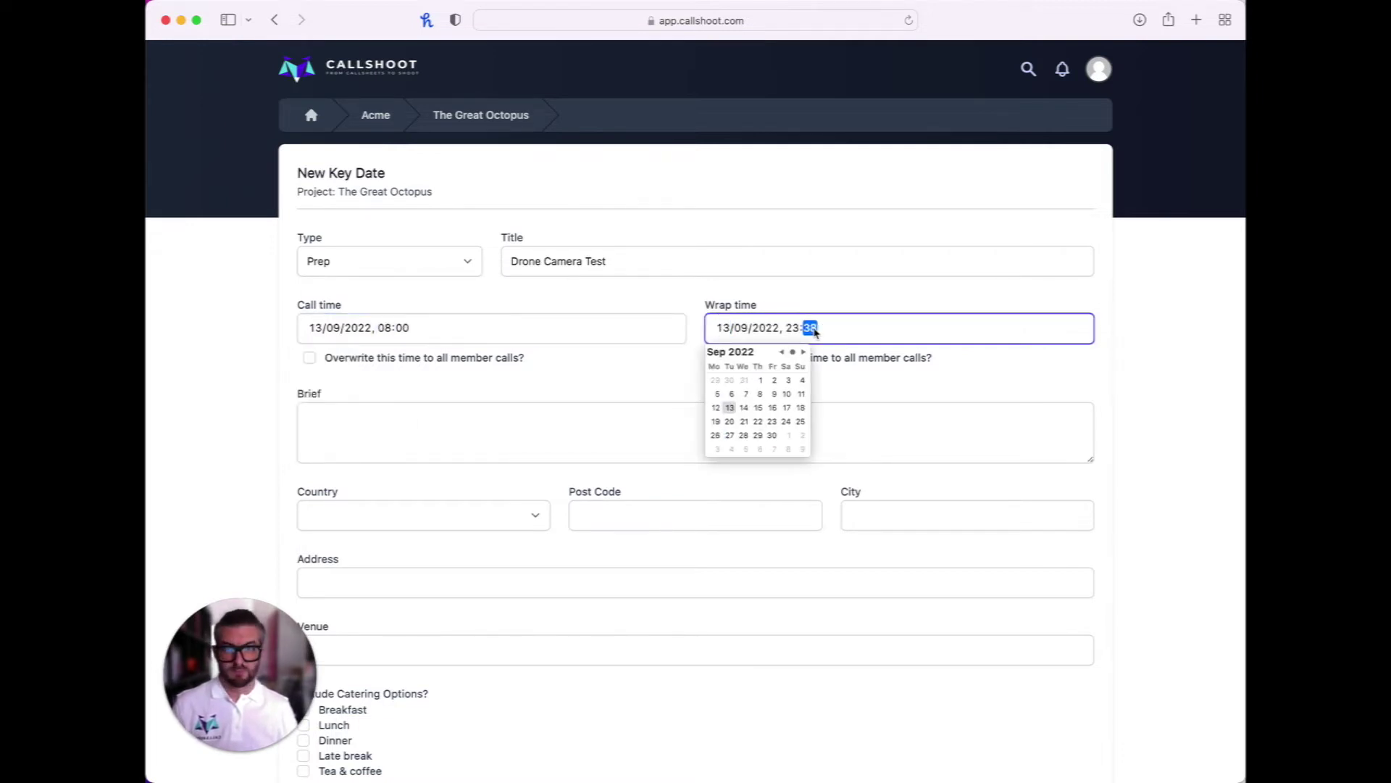
click(764, 717)
scroll(942, 652, down, 5)
click(1025, 627)
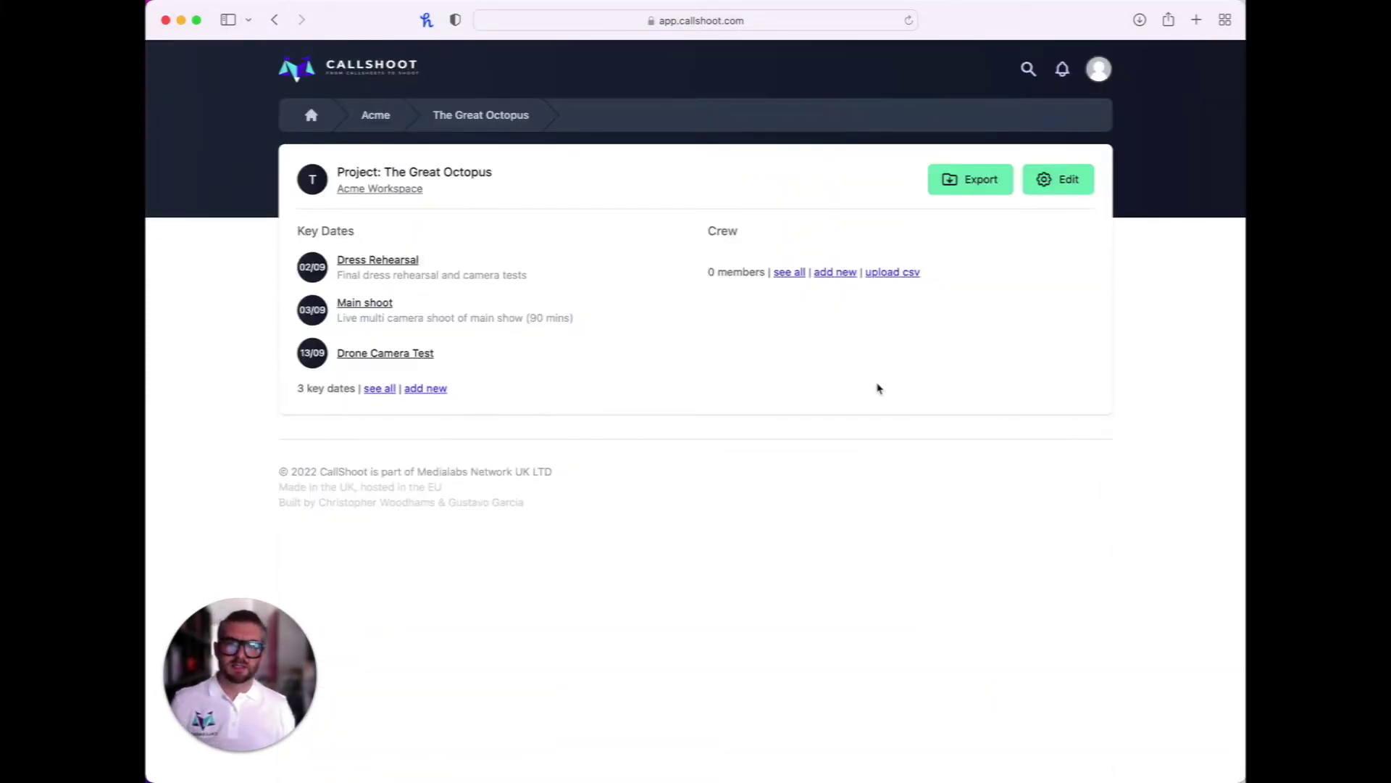
click(835, 273)
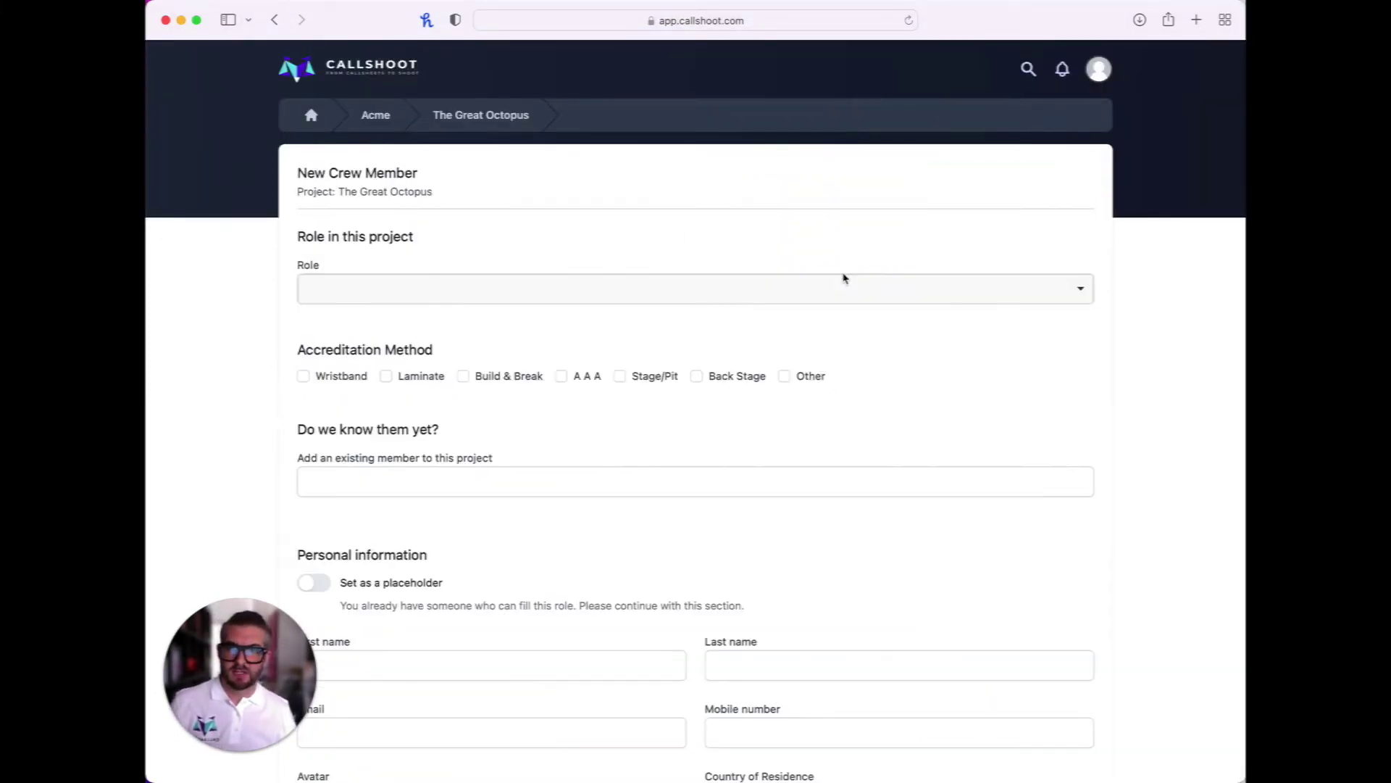
Search the role list for 'camera oper' and choose CAMERA > Camera Operator
click(827, 289)
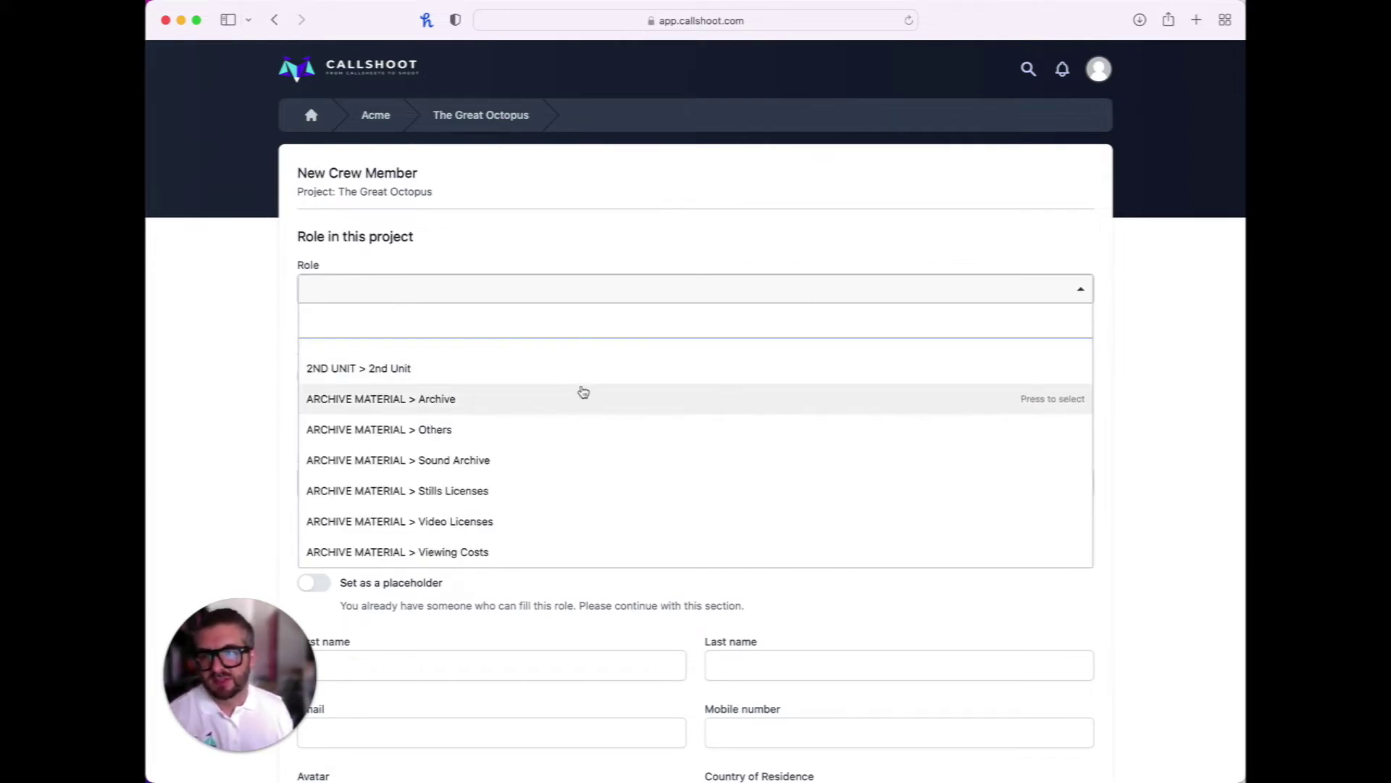
scroll(584, 392, down, 2)
scroll(583, 391, down, 1)
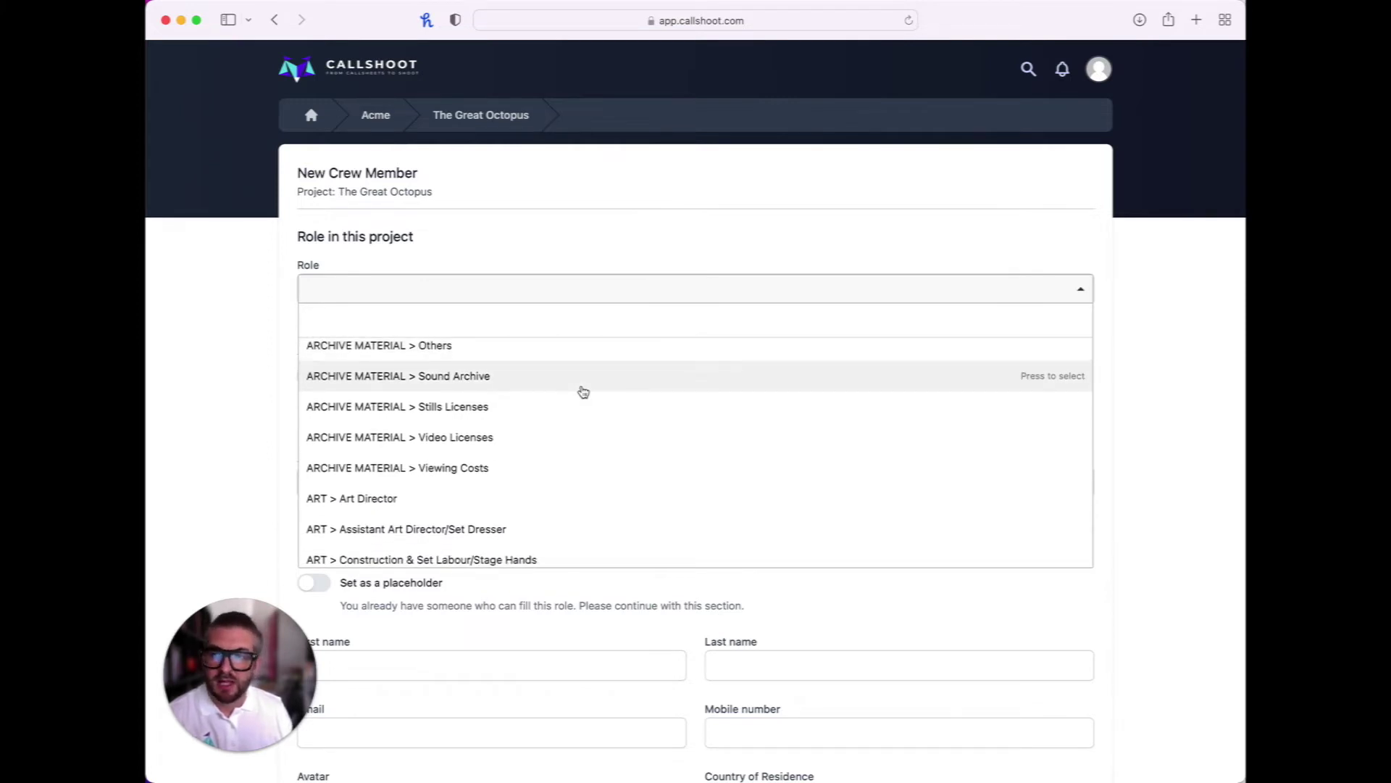
scroll(583, 391, up, 1)
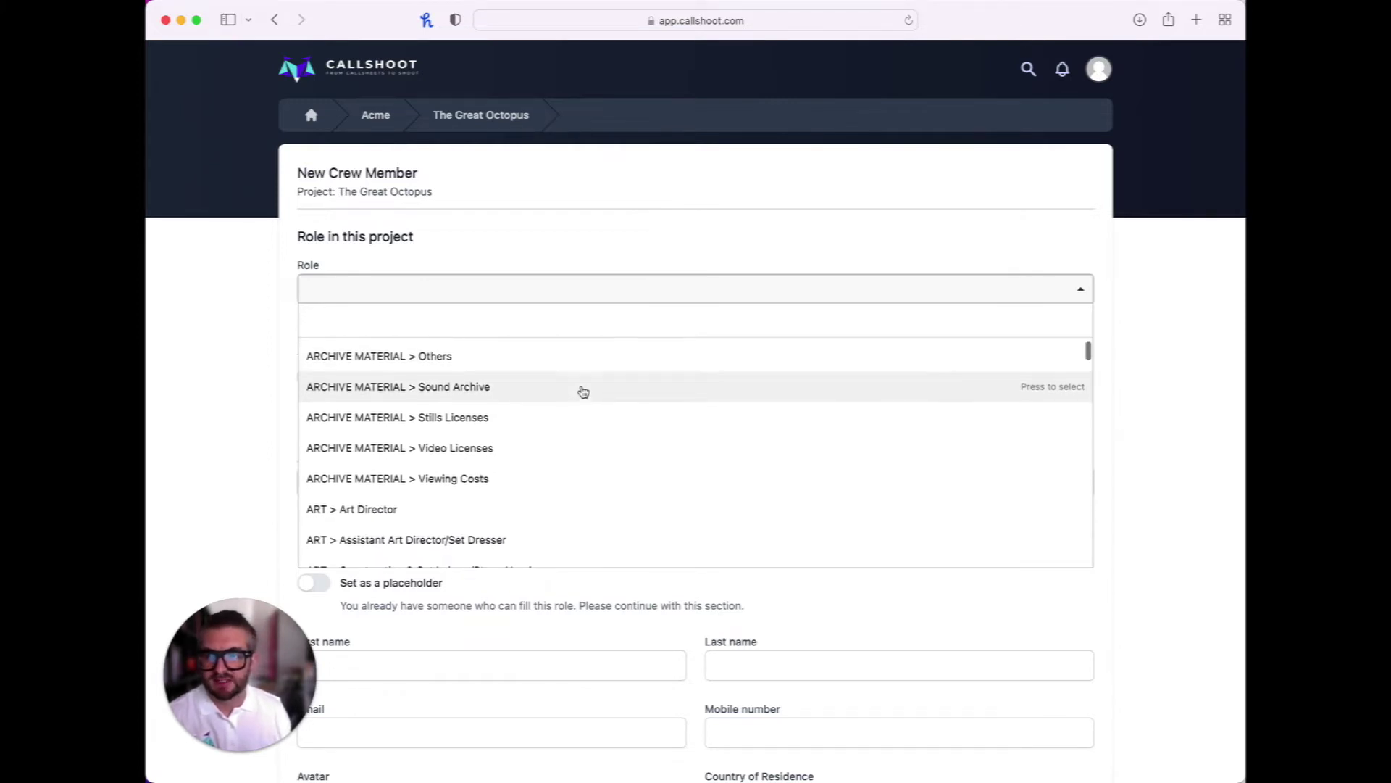
scroll(583, 392, up, 2)
scroll(584, 391, down, 5)
scroll(583, 392, down, 8)
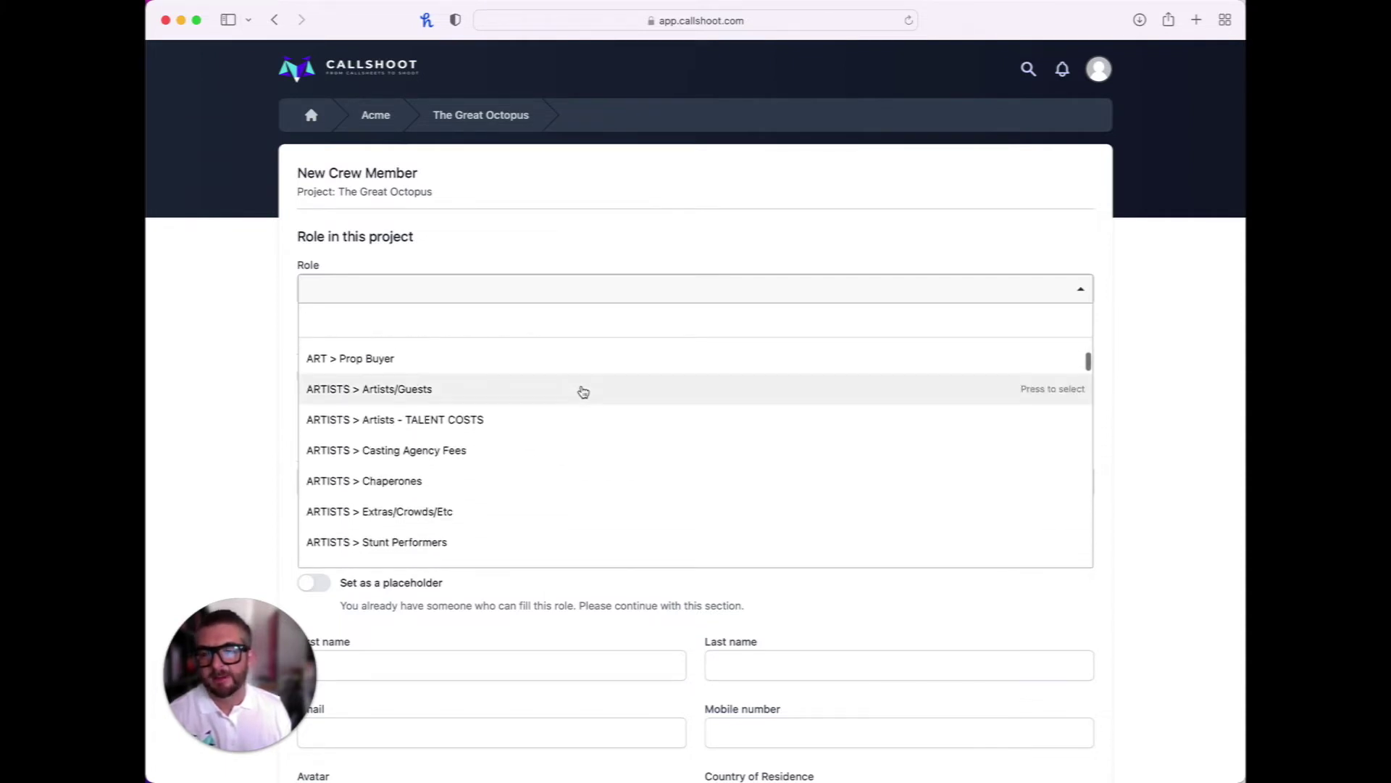
click(459, 288)
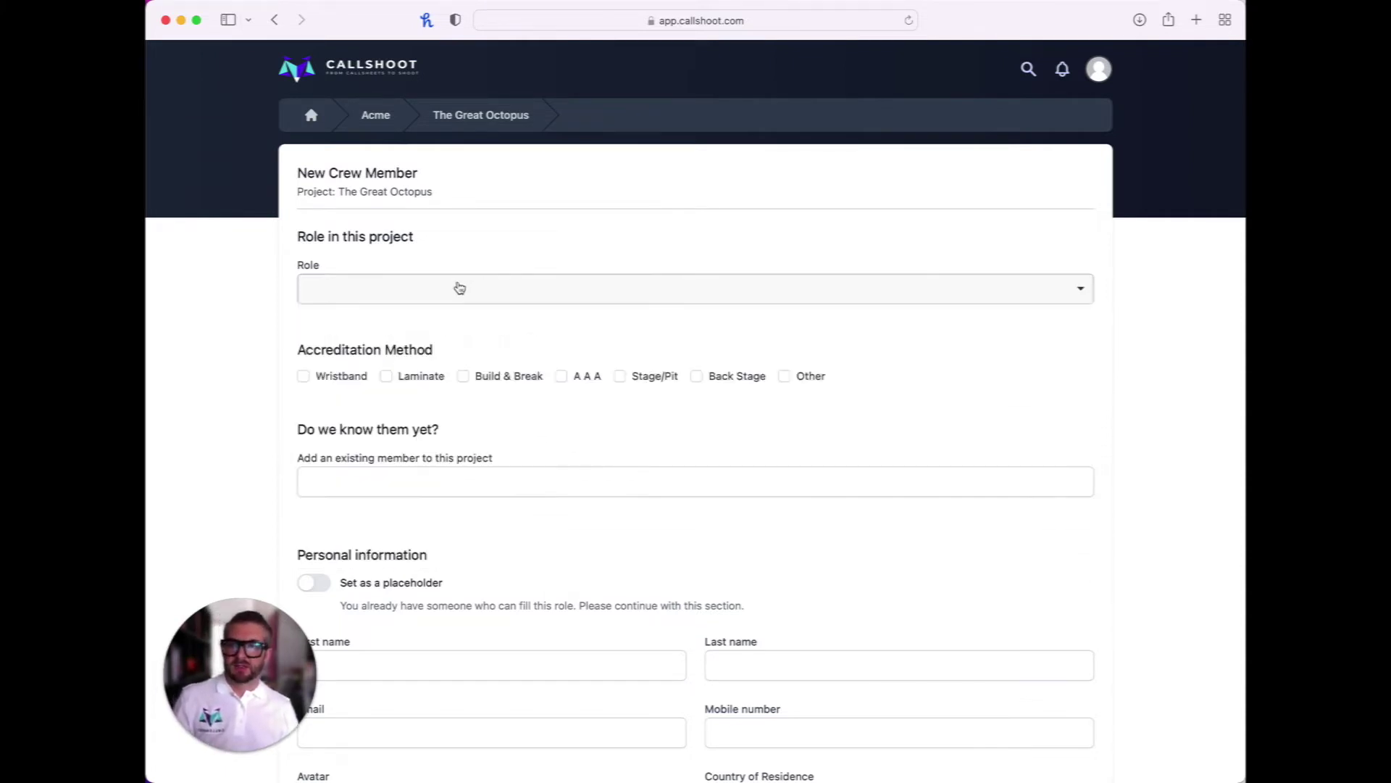
click(449, 287)
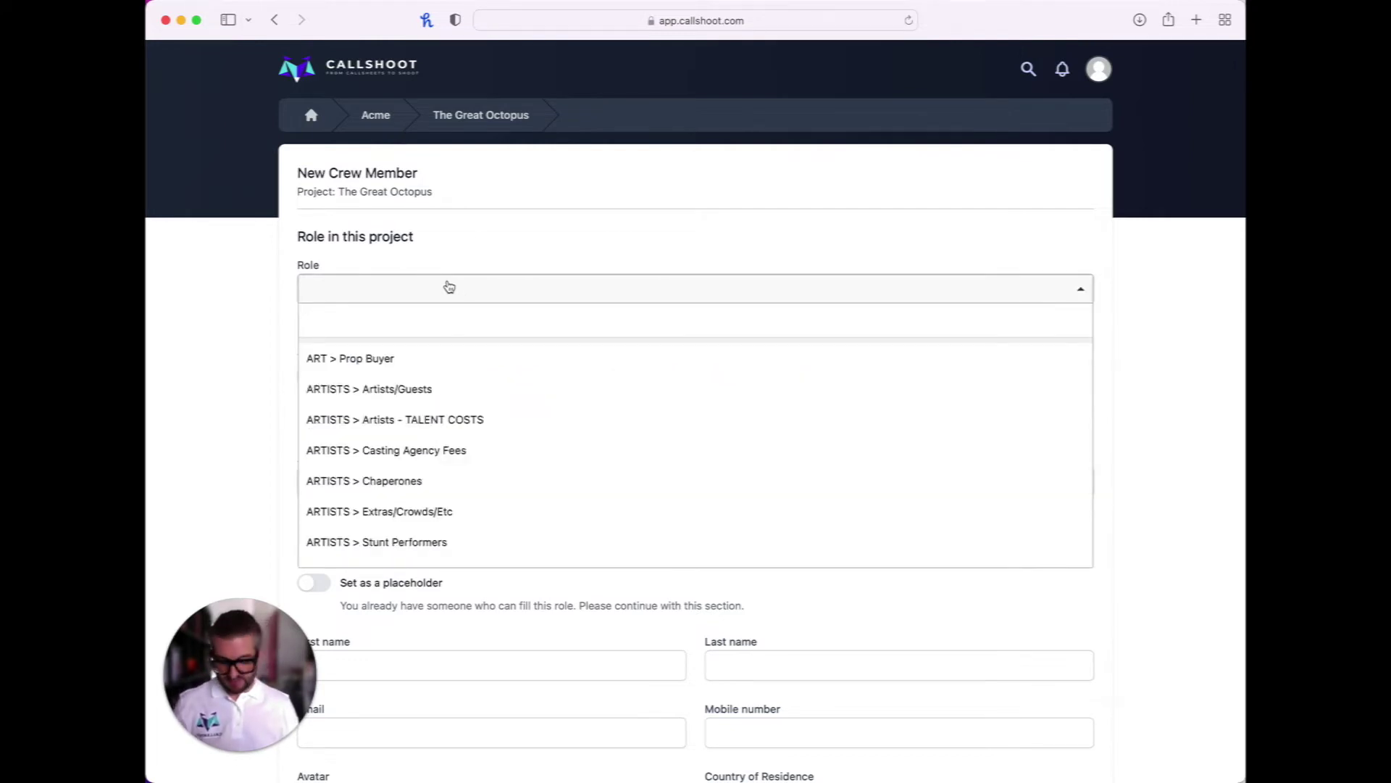
text(camera ope)
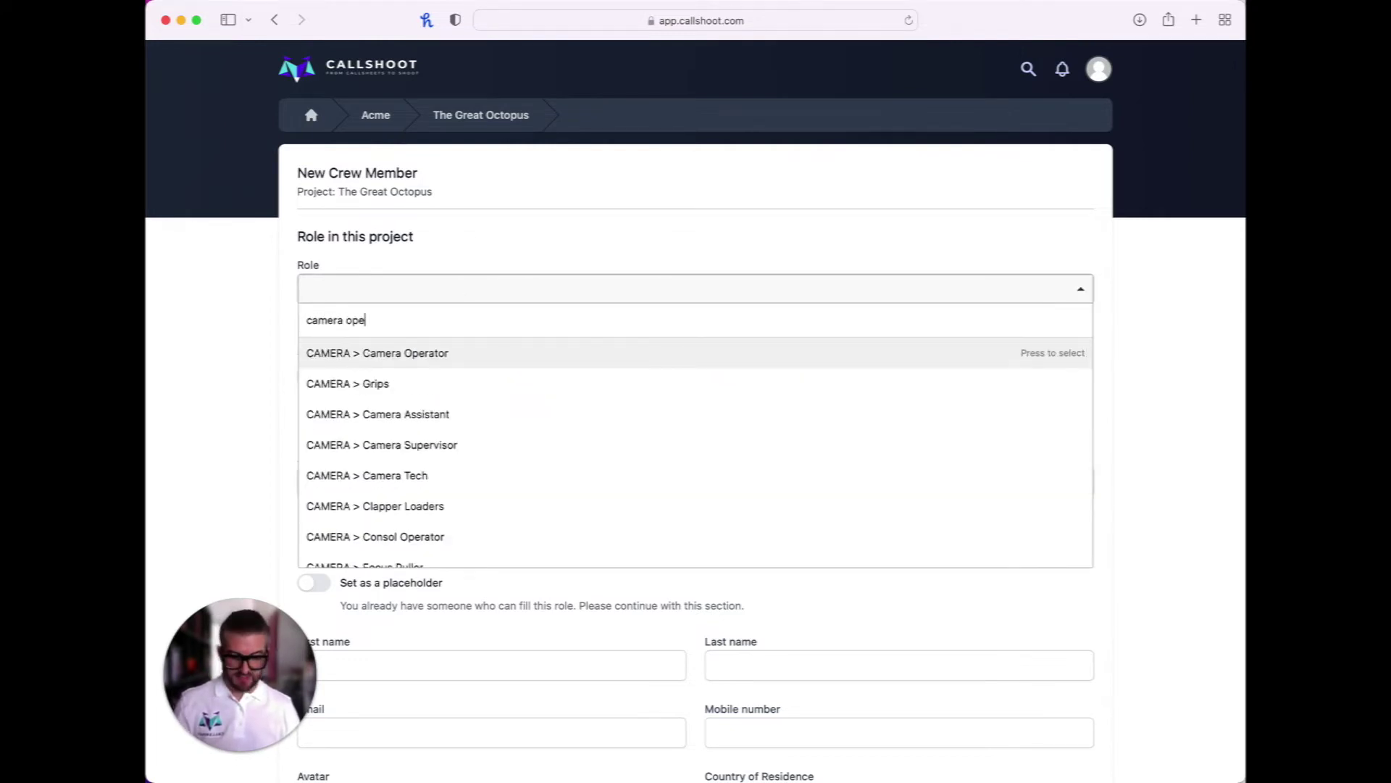
text(r)
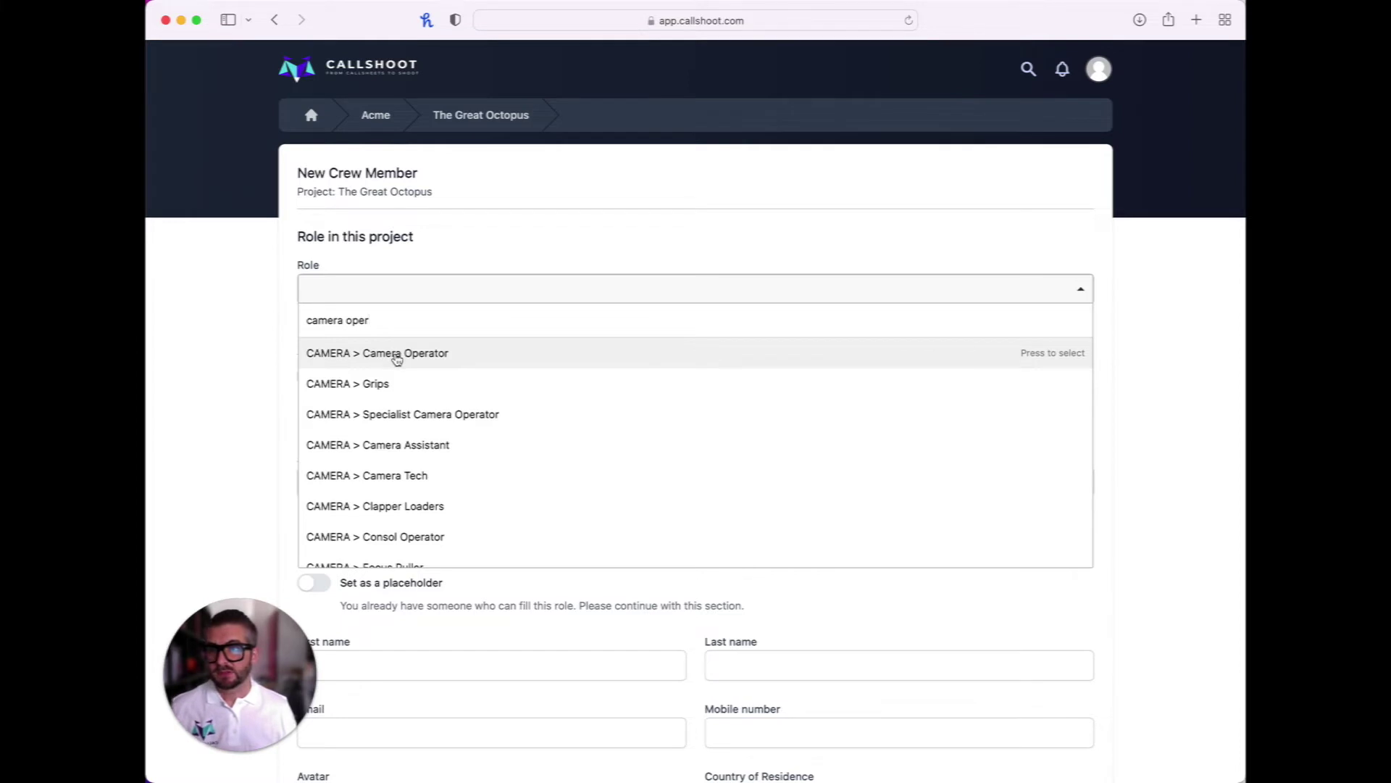
click(397, 353)
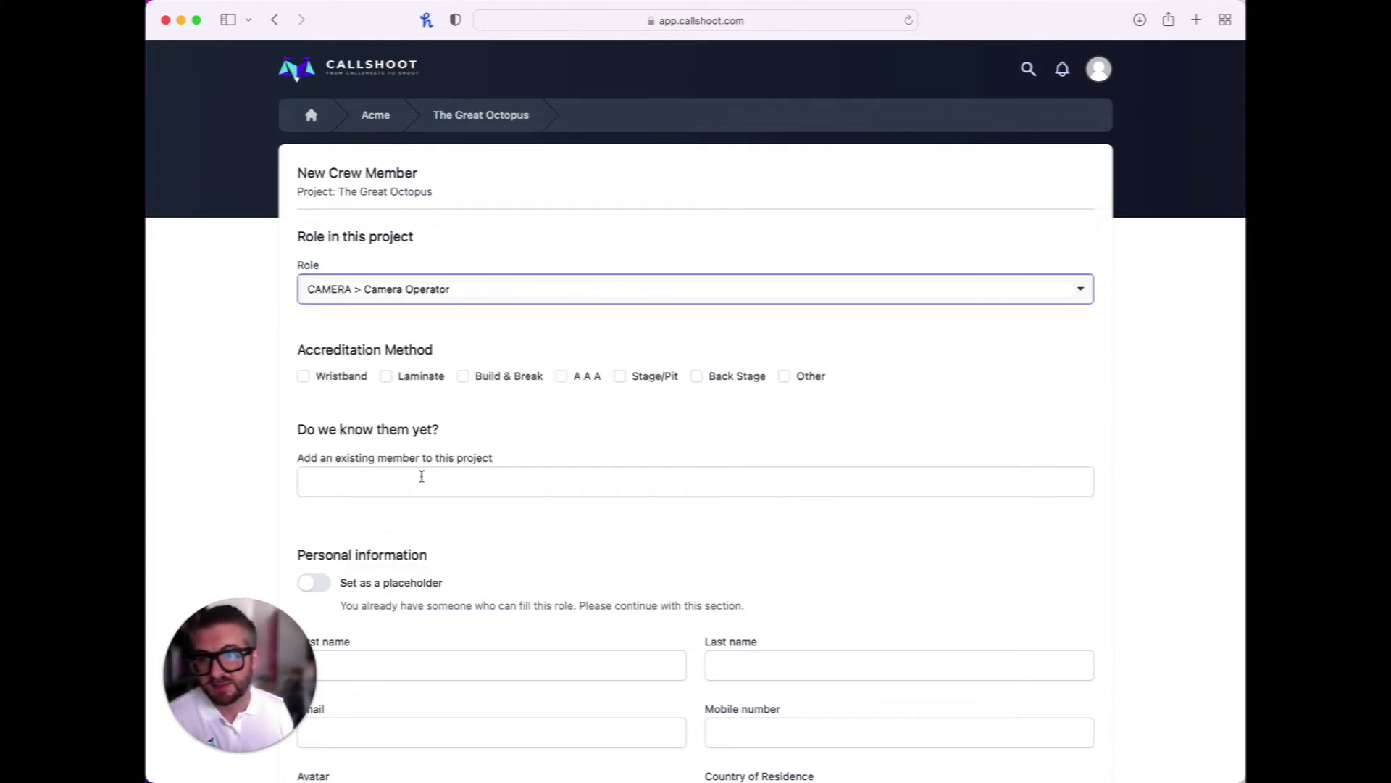
scroll(419, 471, down, 2)
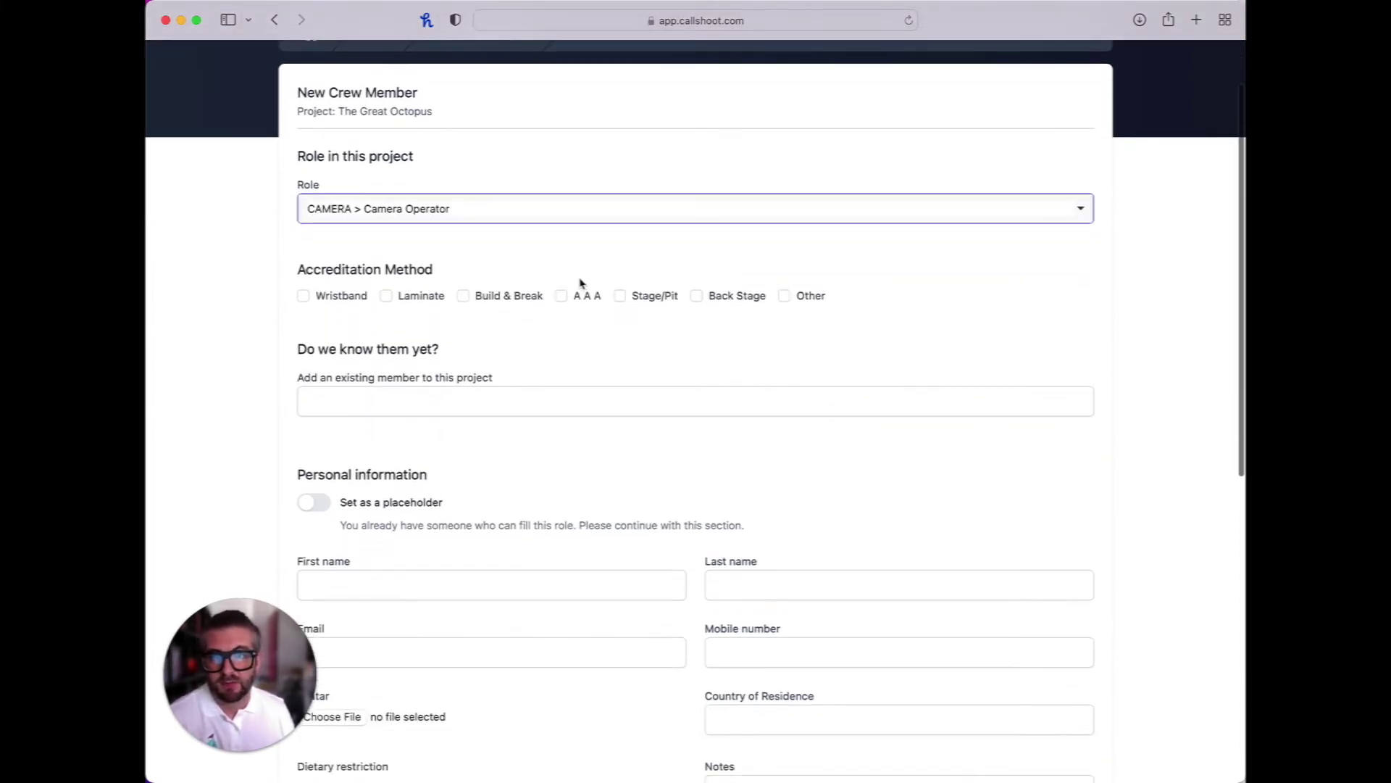
Tick Stage/Pit under Accreditation Method and glance at the existing-member lookup
click(620, 297)
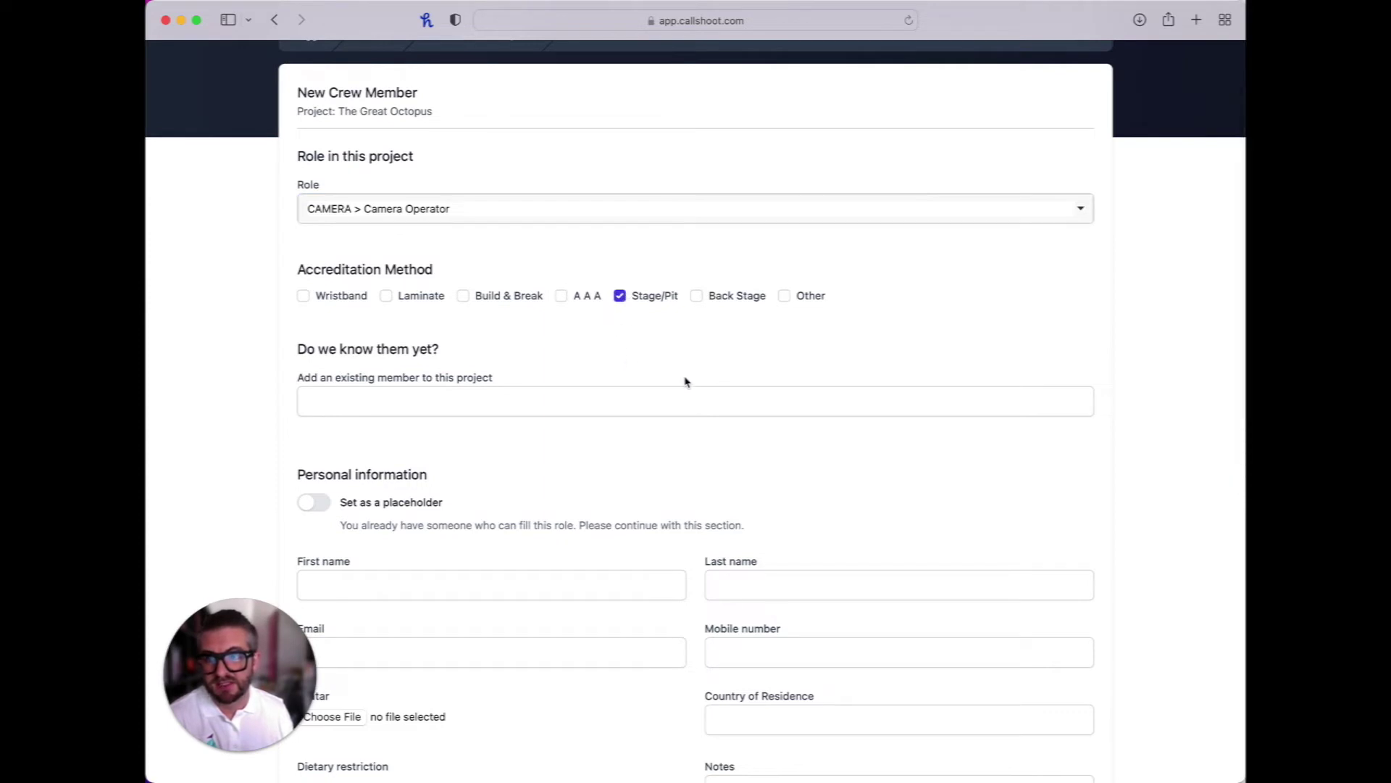
scroll(684, 381, down, 1)
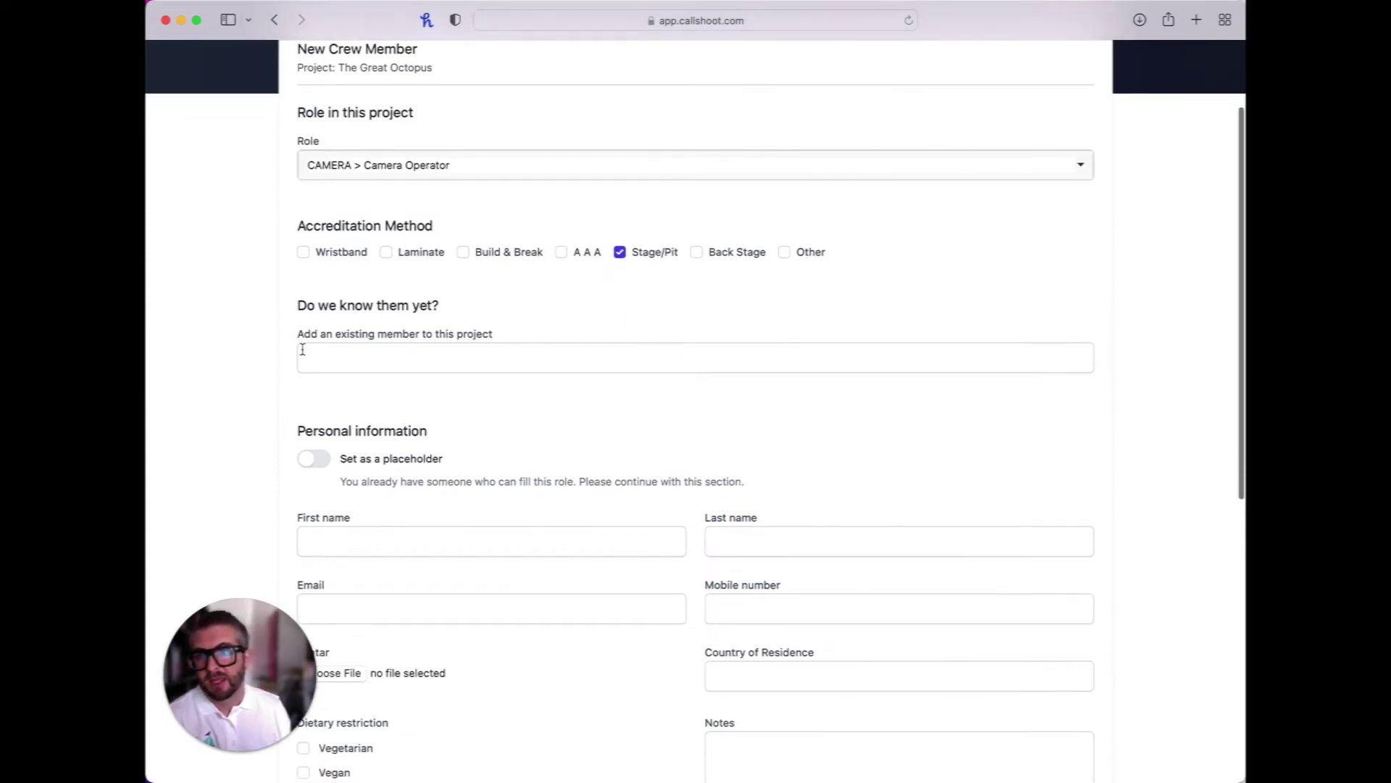
click(311, 358)
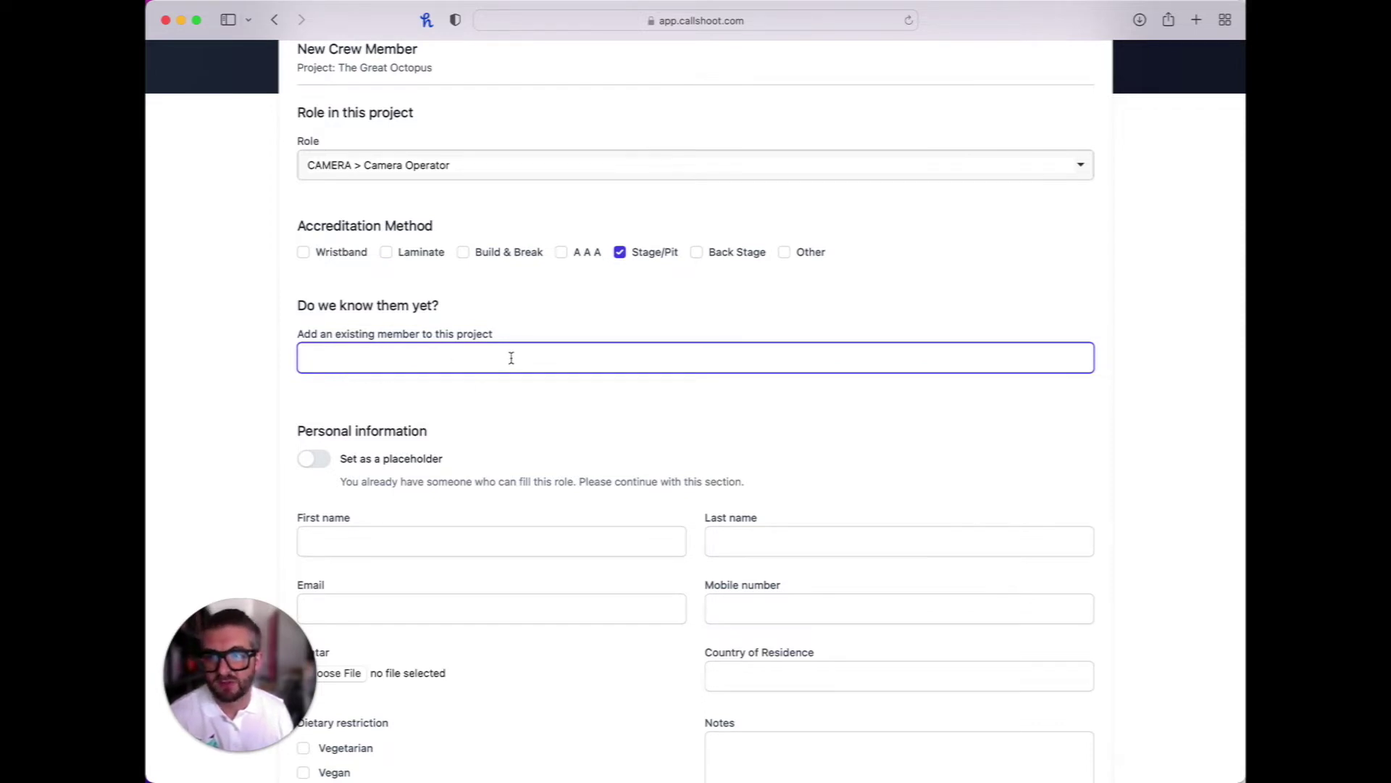
scroll(452, 413, down, 3)
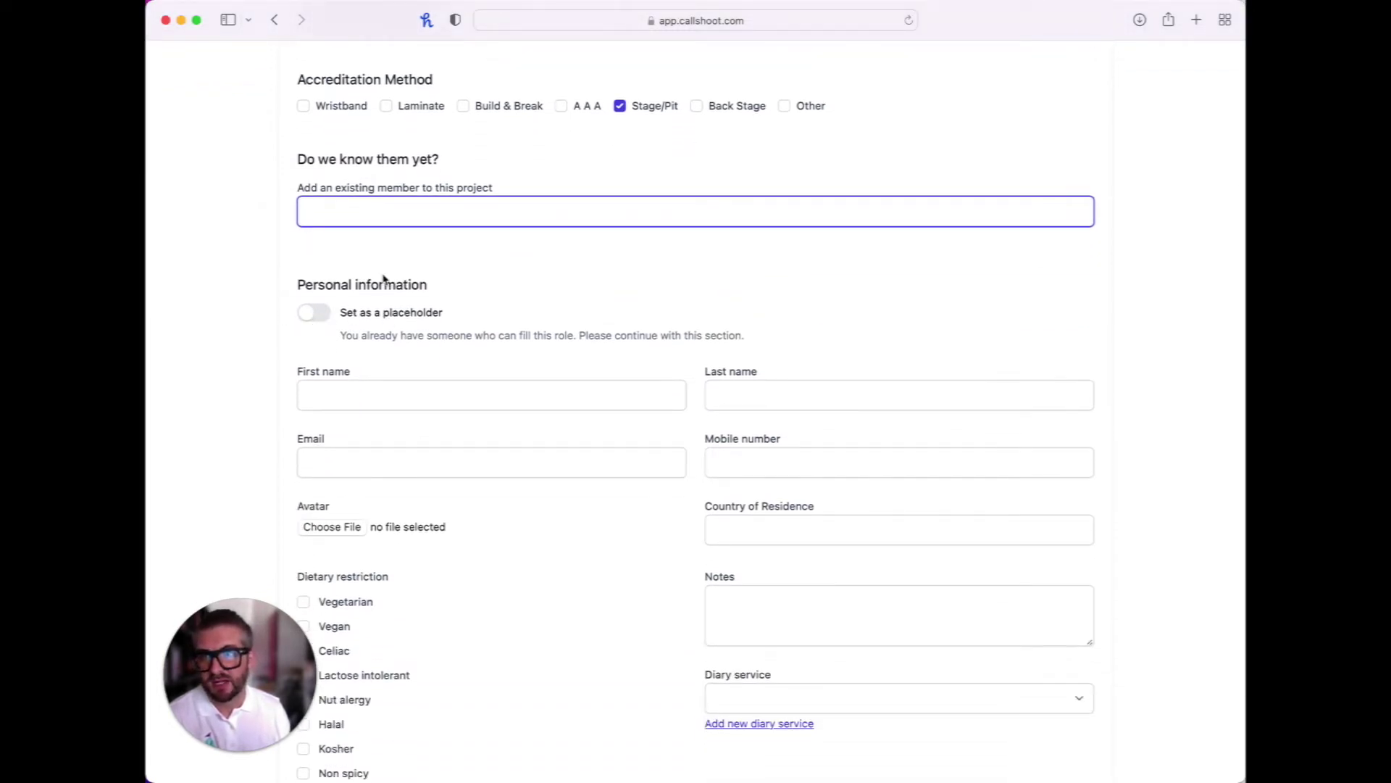
scroll(382, 279, up, 2)
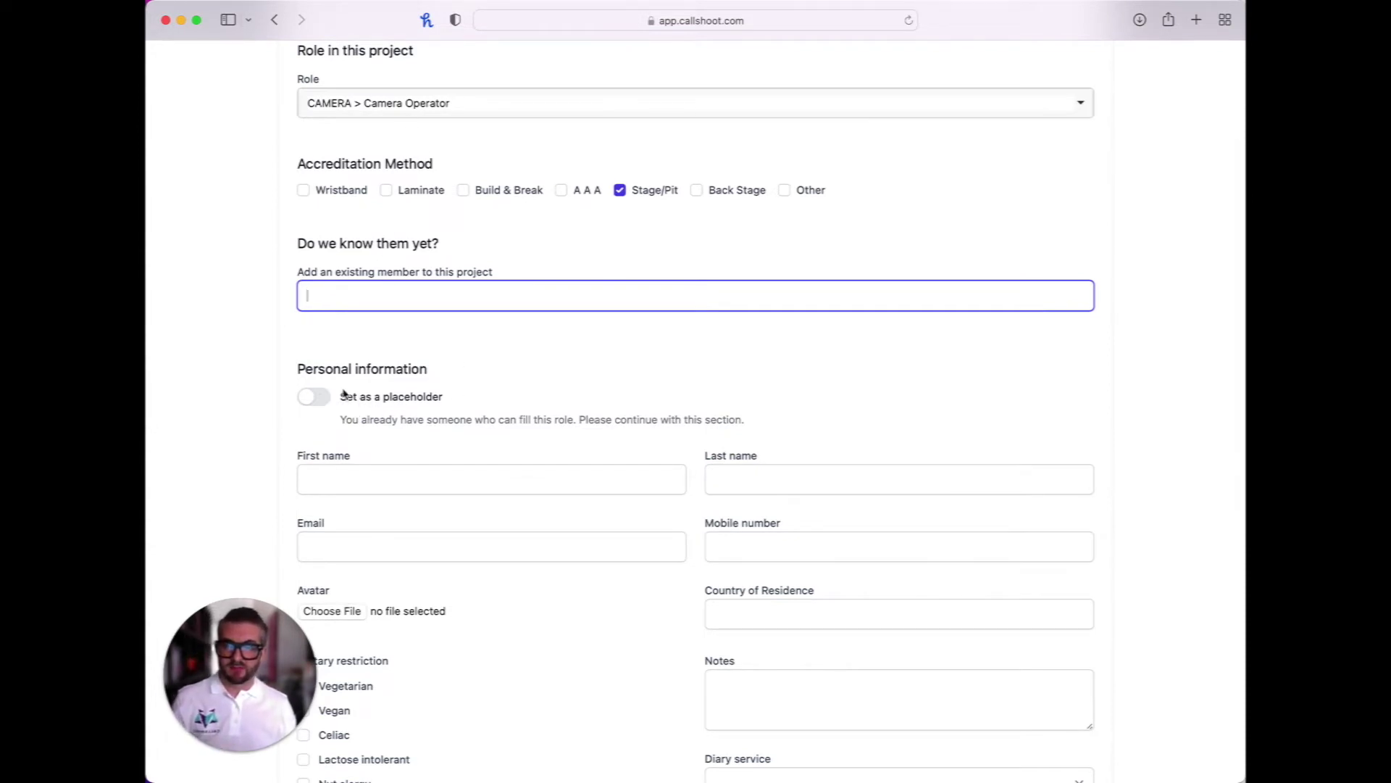
scroll(424, 413, down, 2)
Enter the member's first name, last name and e-mail address
click(344, 428)
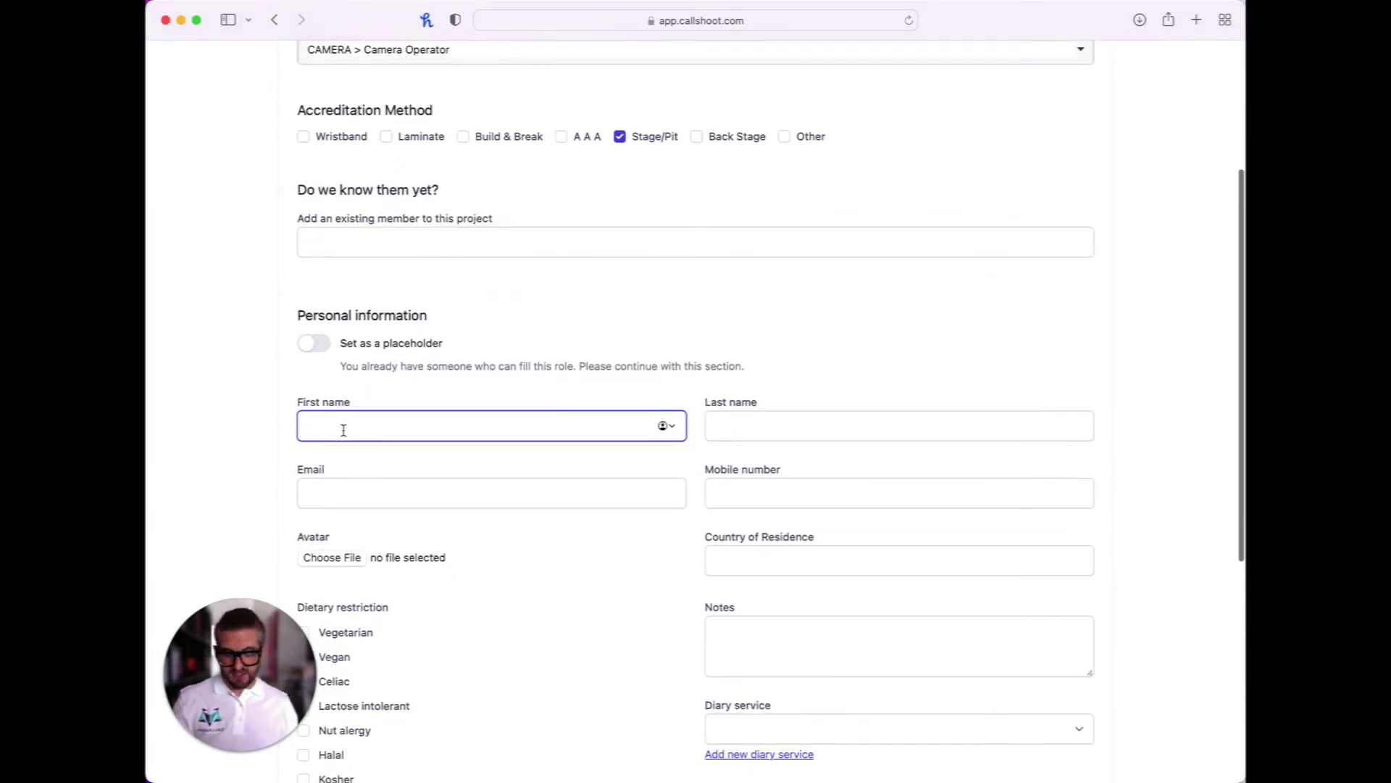
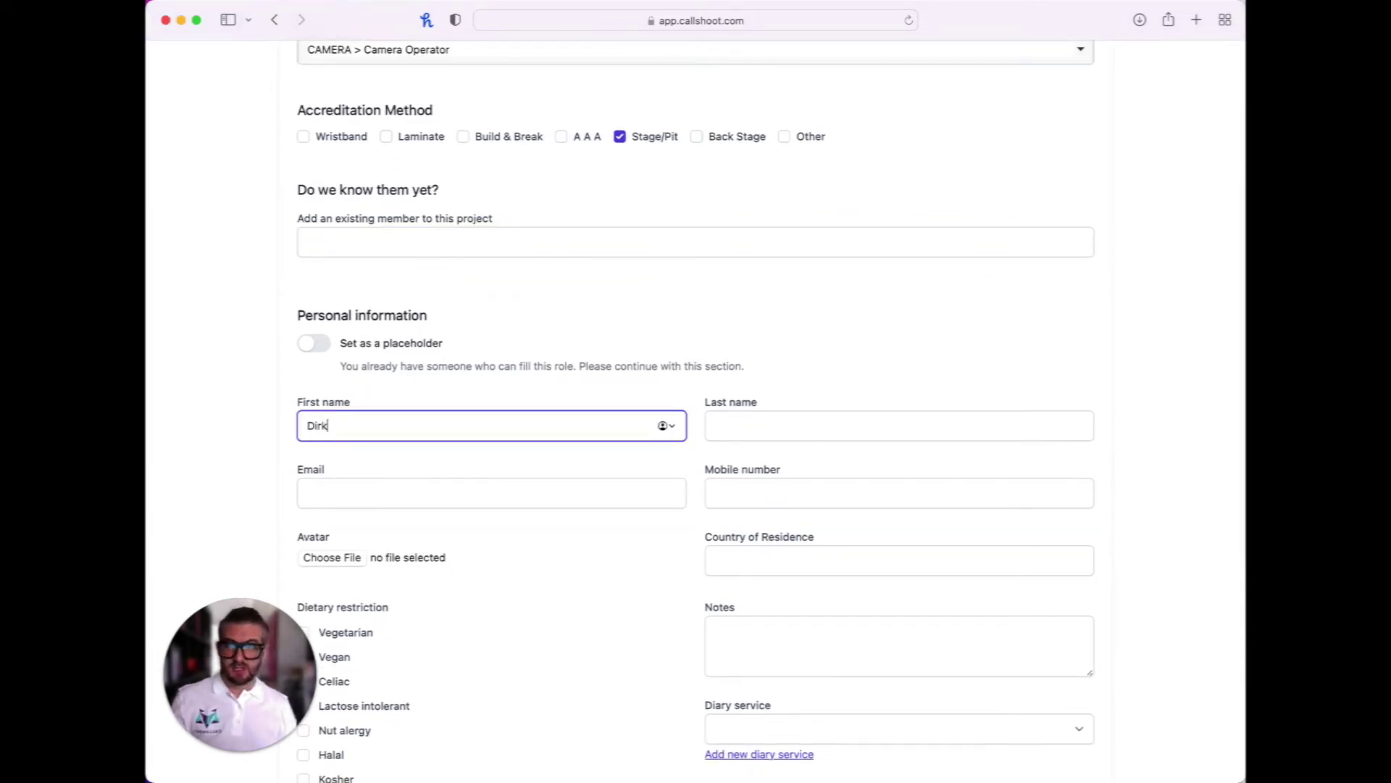
click(748, 425)
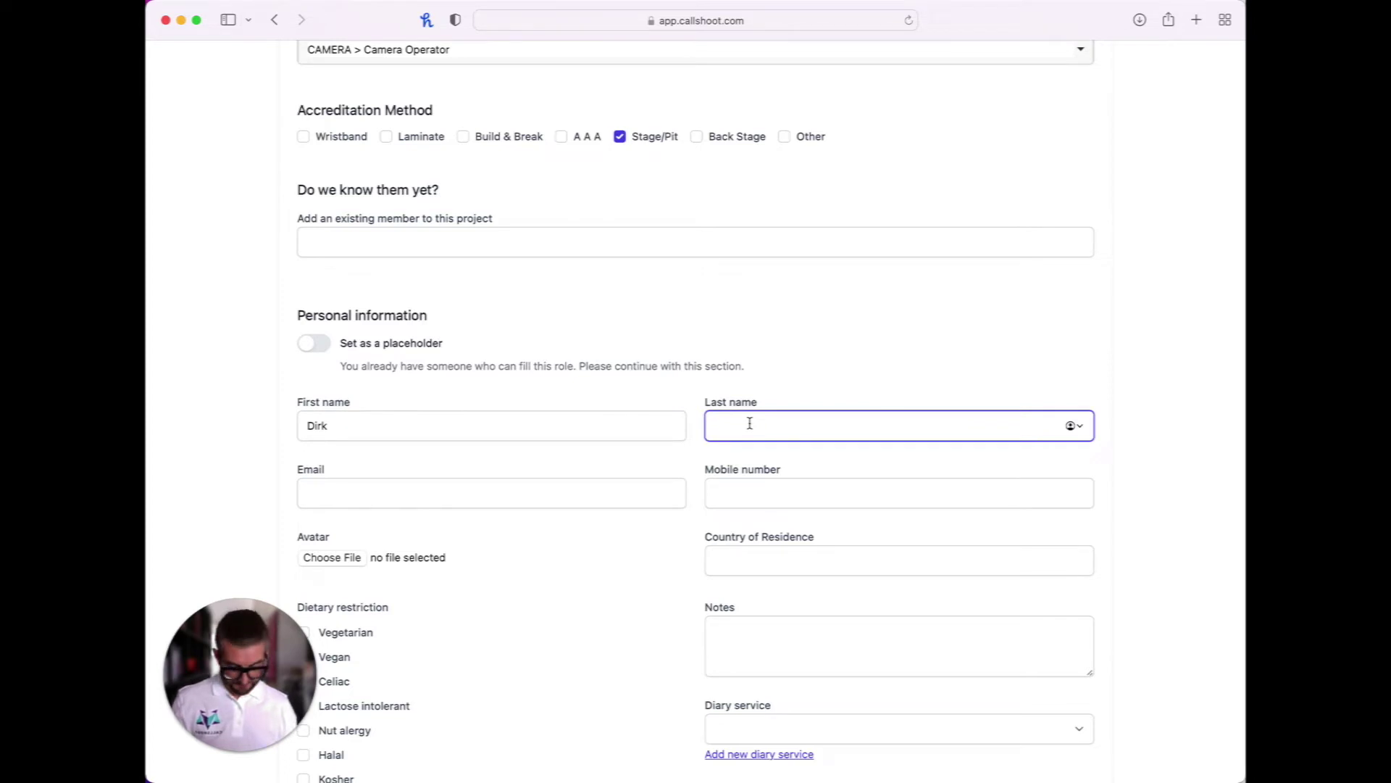
click(545, 492)
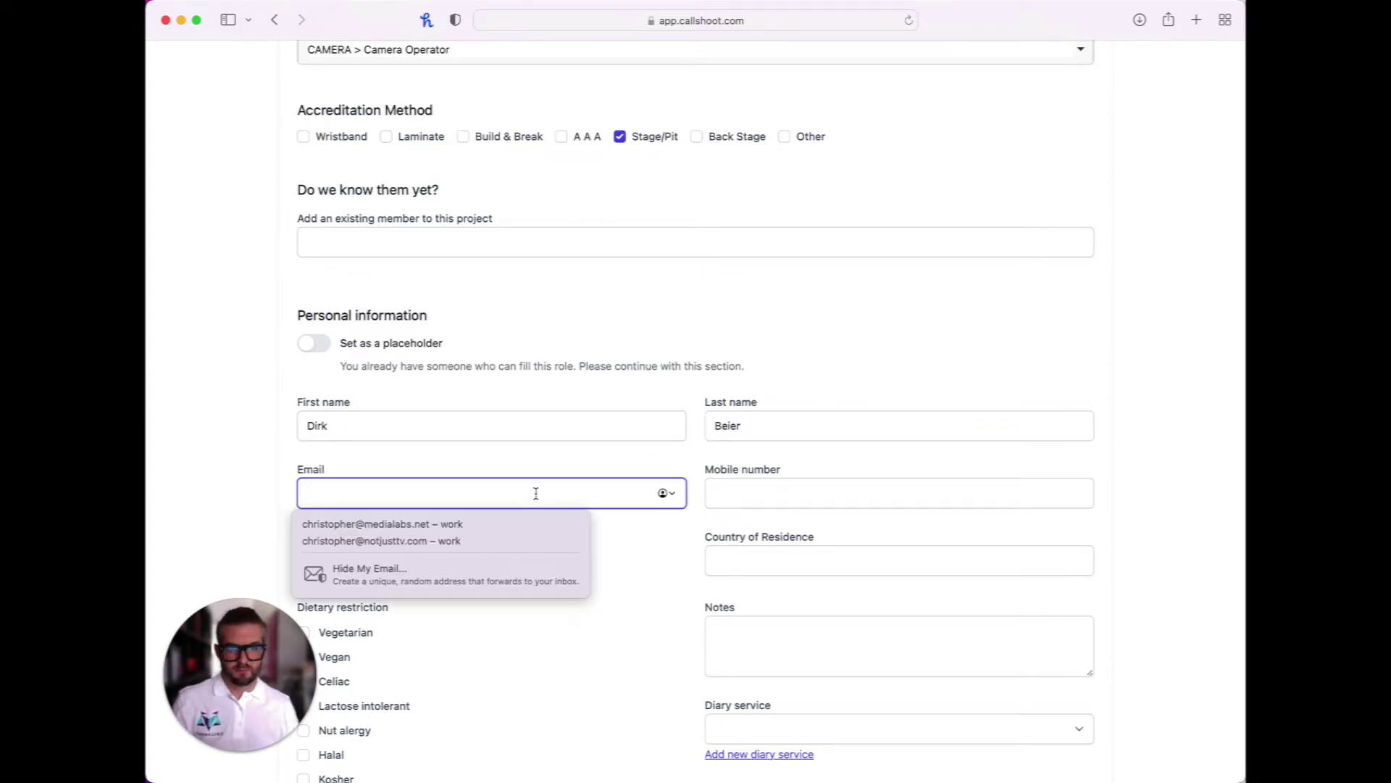
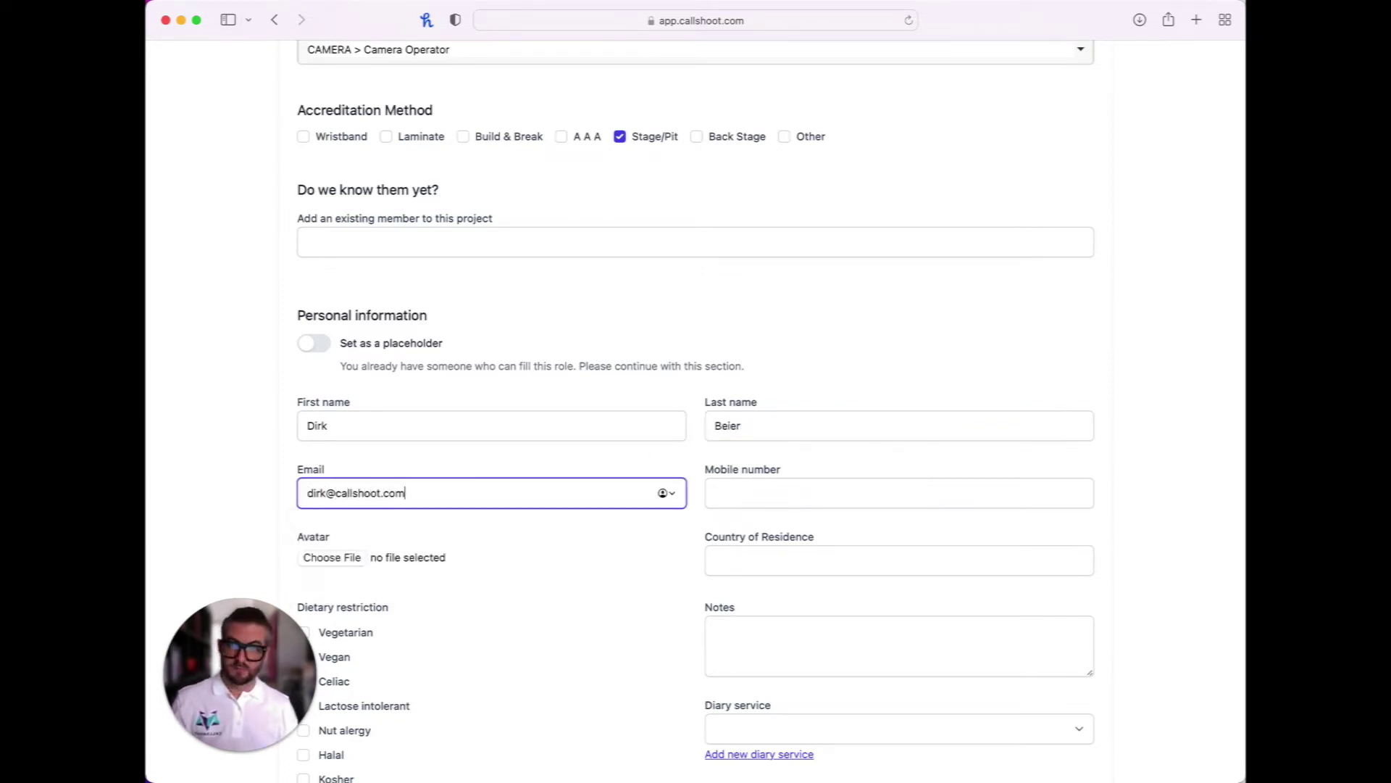
click(580, 518)
Upload the portrait image as the member's avatar
scroll(710, 532, down, 2)
scroll(710, 533, down, 1)
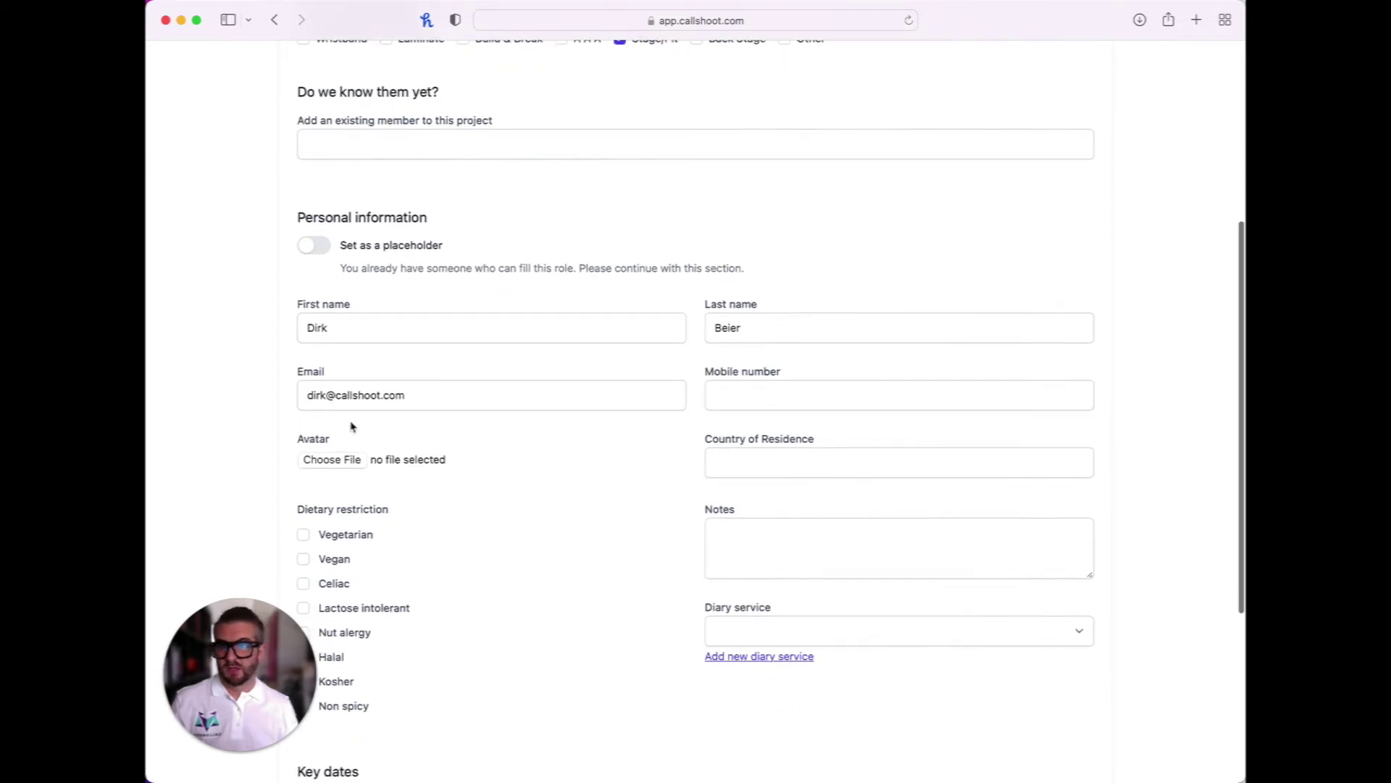
click(334, 462)
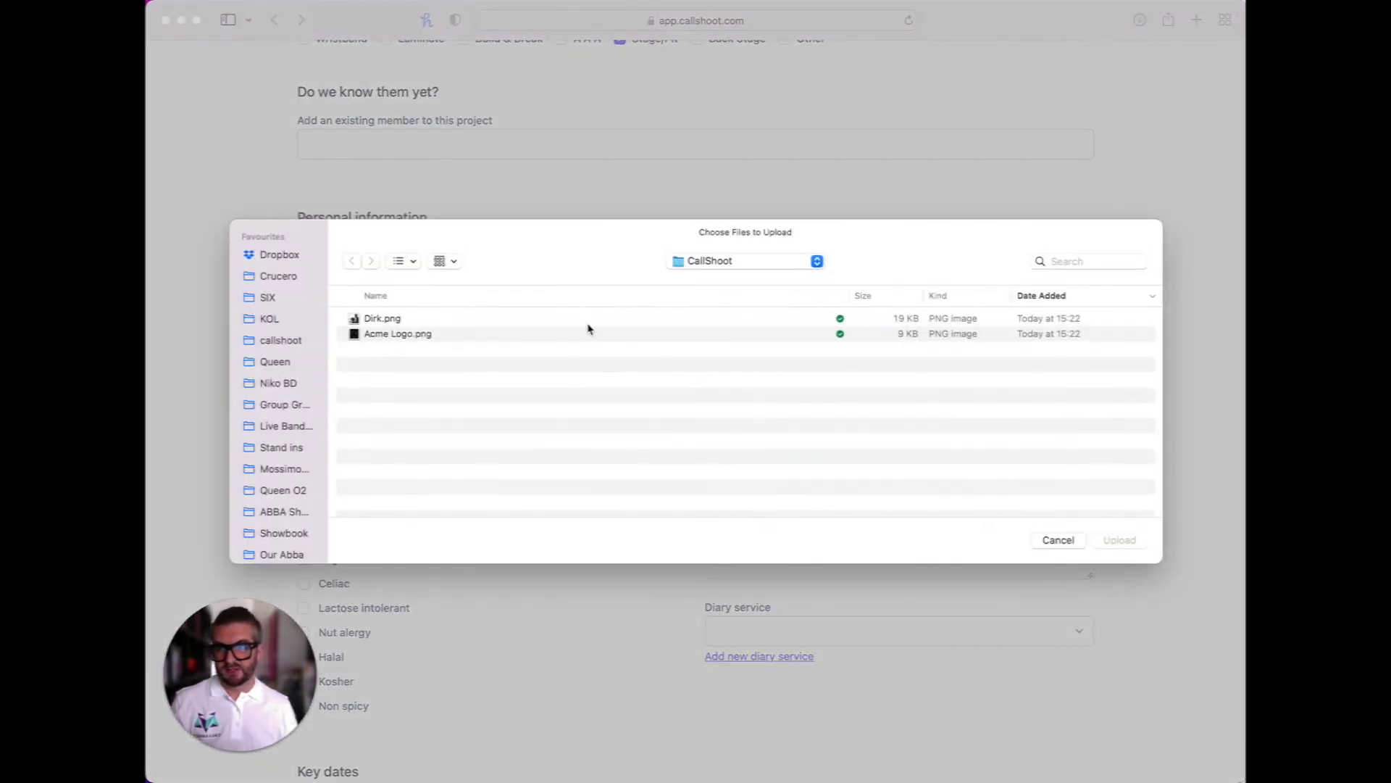
click(386, 317)
click(1116, 542)
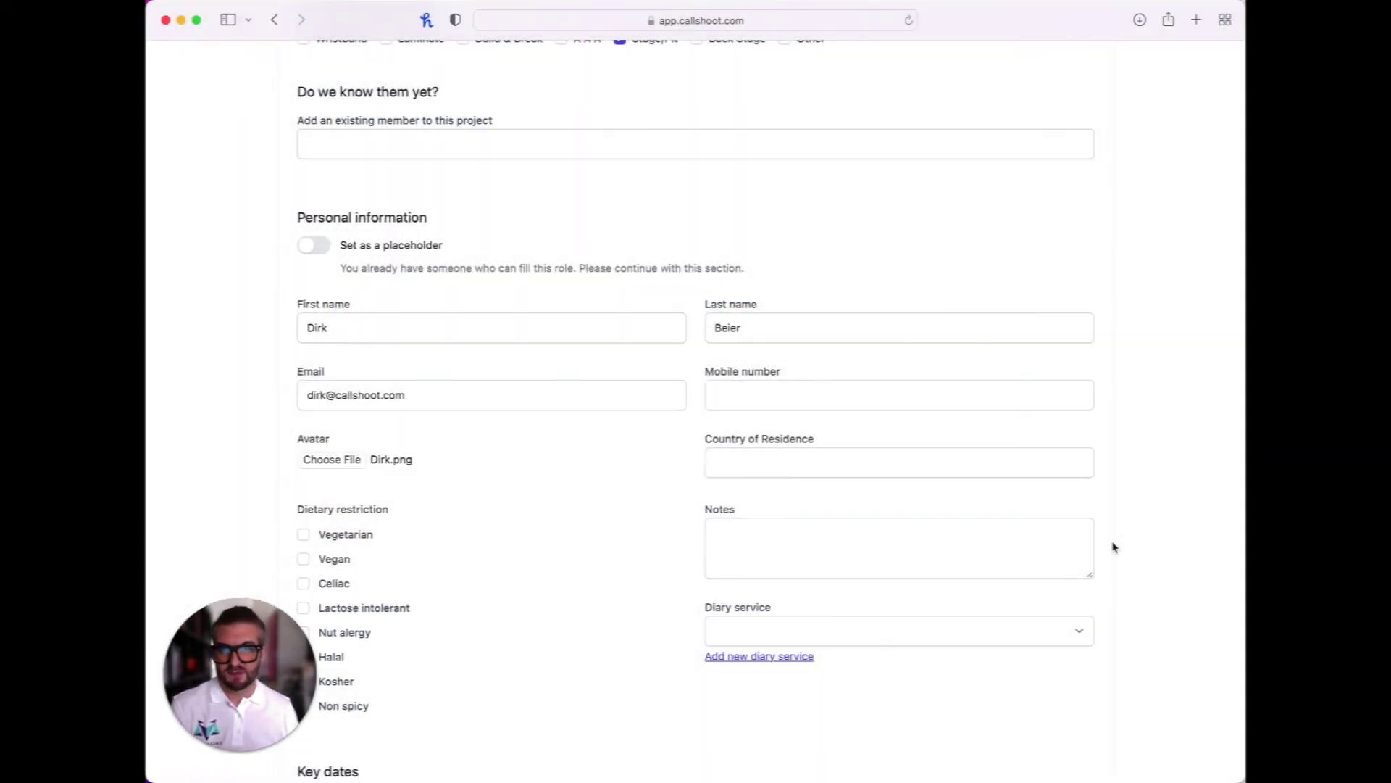
Tick all three key dates and create the project member
scroll(618, 444, down, 2)
scroll(623, 464, down, 1)
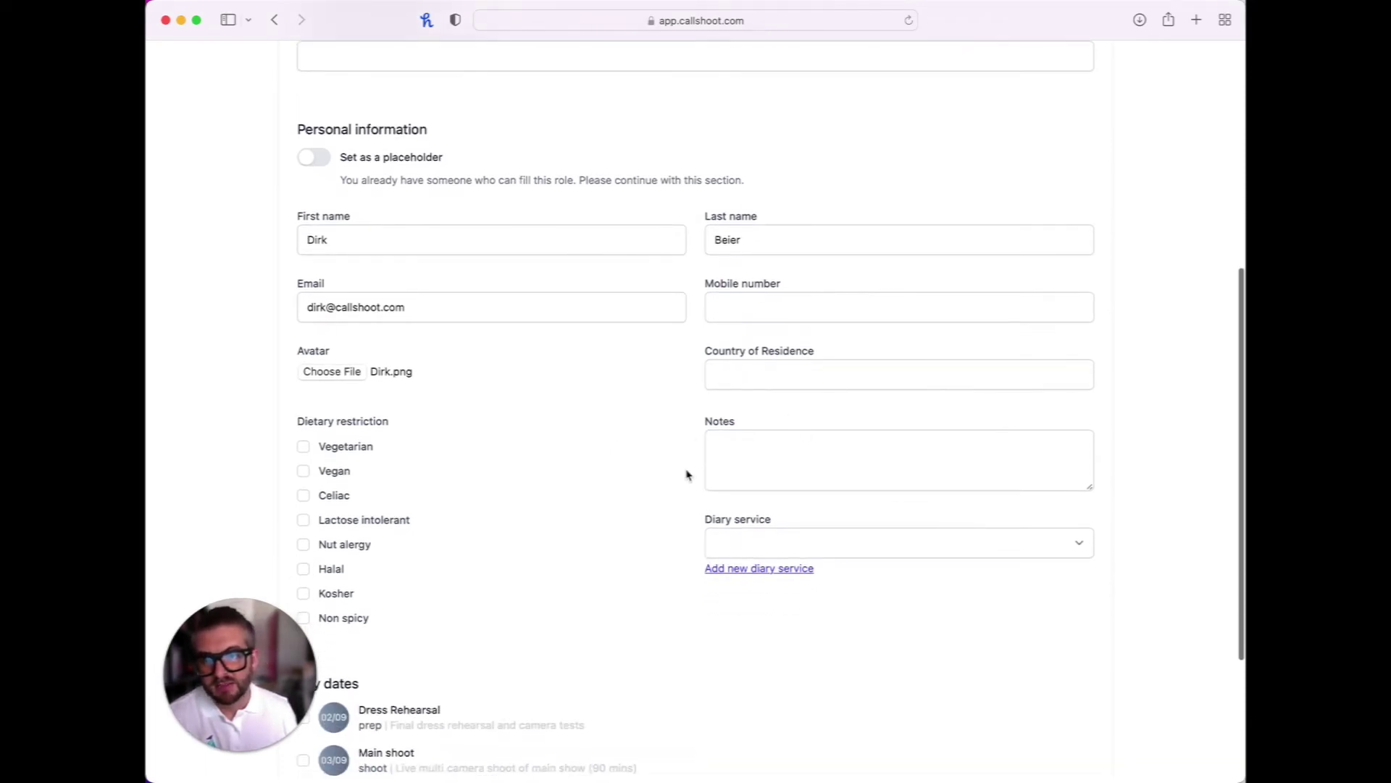
scroll(397, 522, down, 3)
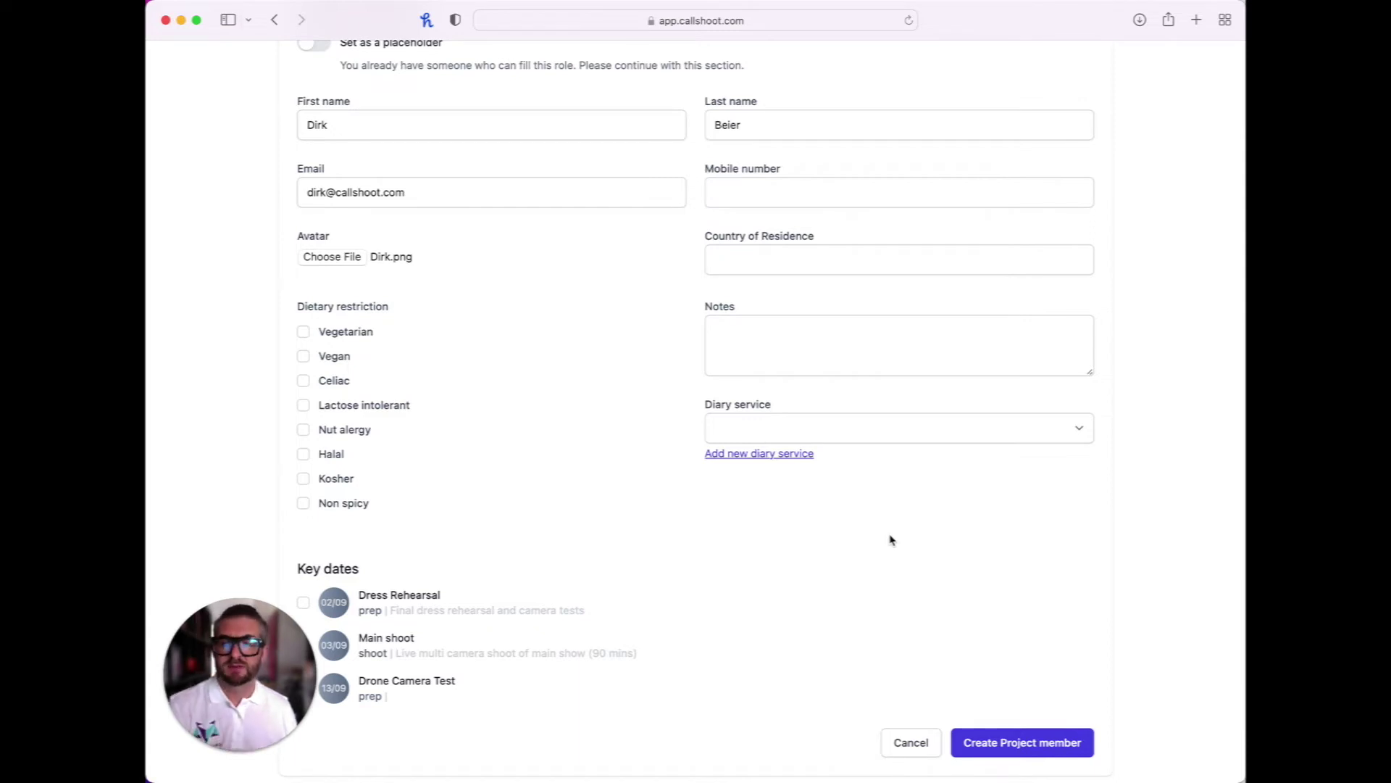
scroll(552, 516, down, 3)
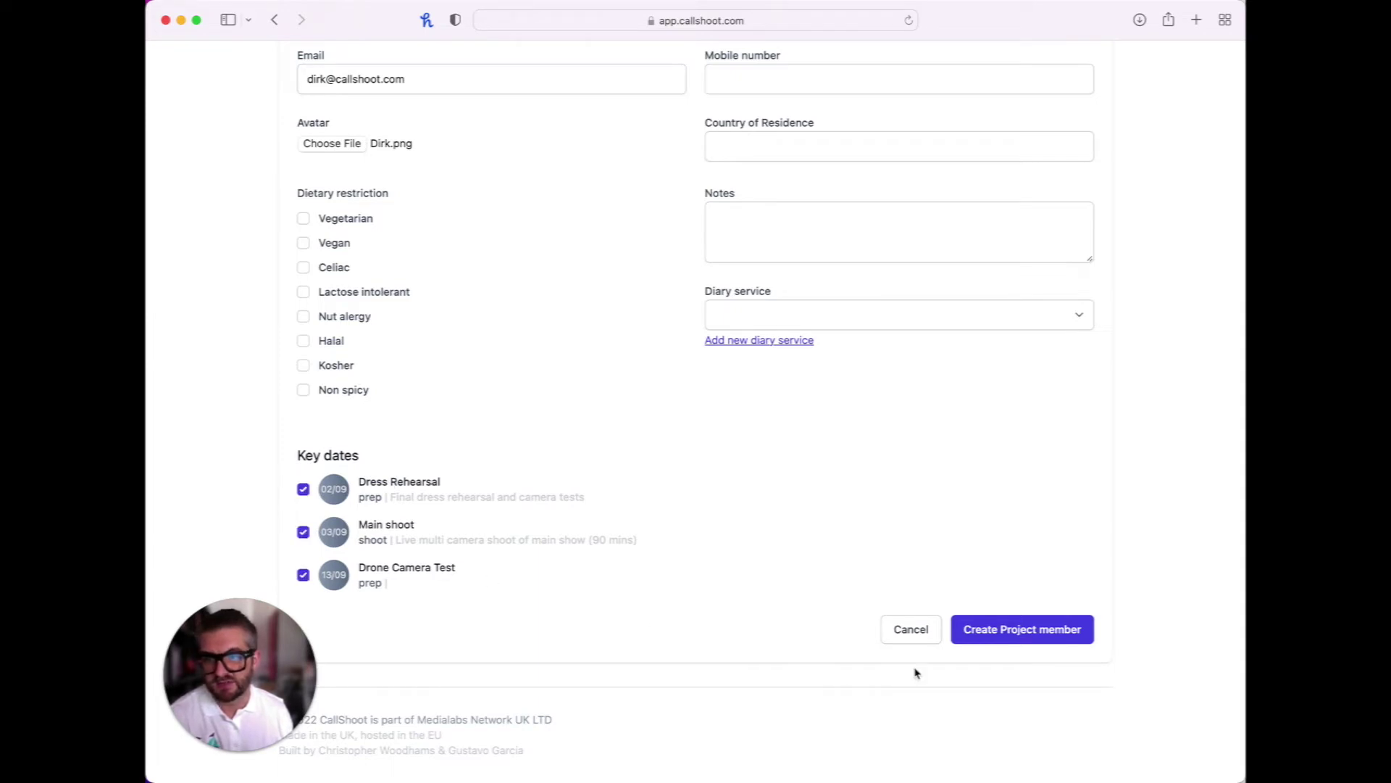
click(1065, 636)
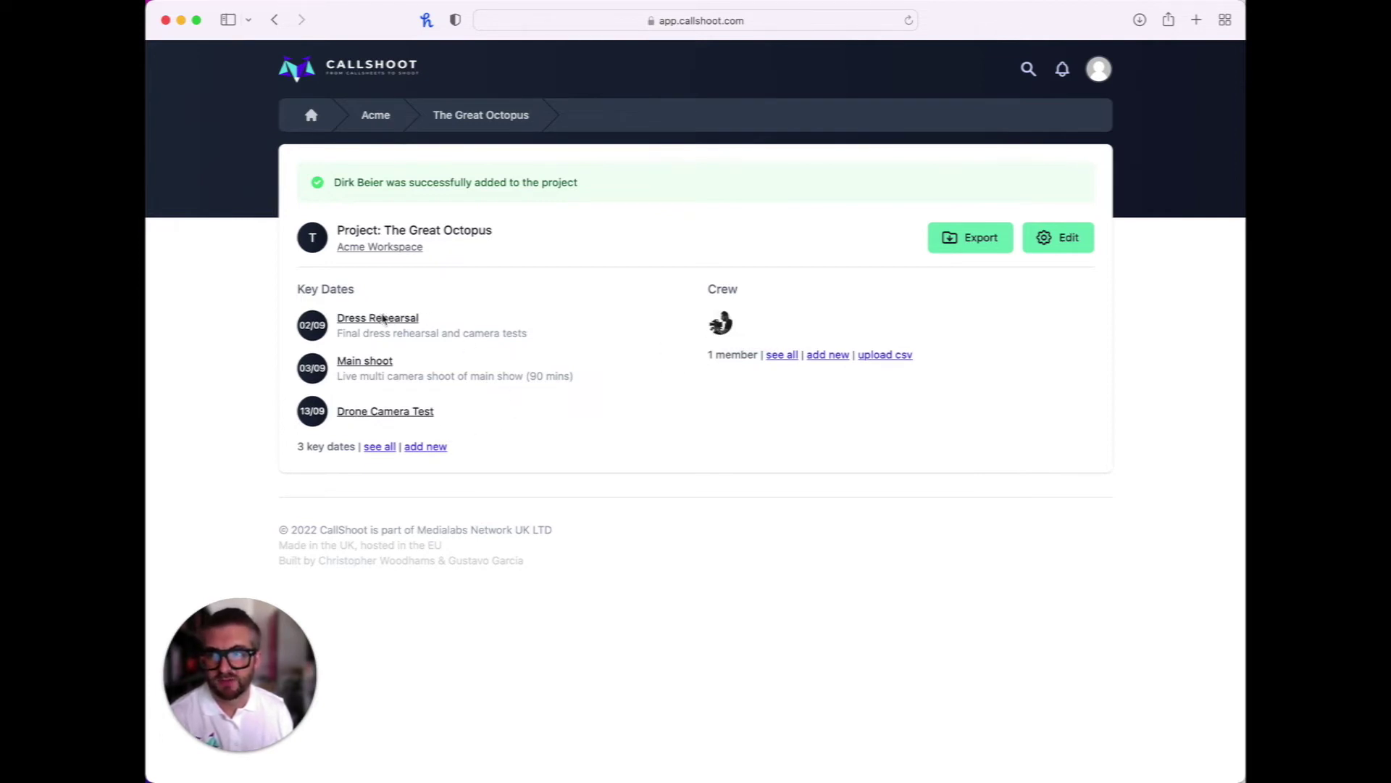
On Dress Rehearsal, change the camera operator's status from Pencilled to Confirmed
click(383, 320)
scroll(609, 474, down, 1)
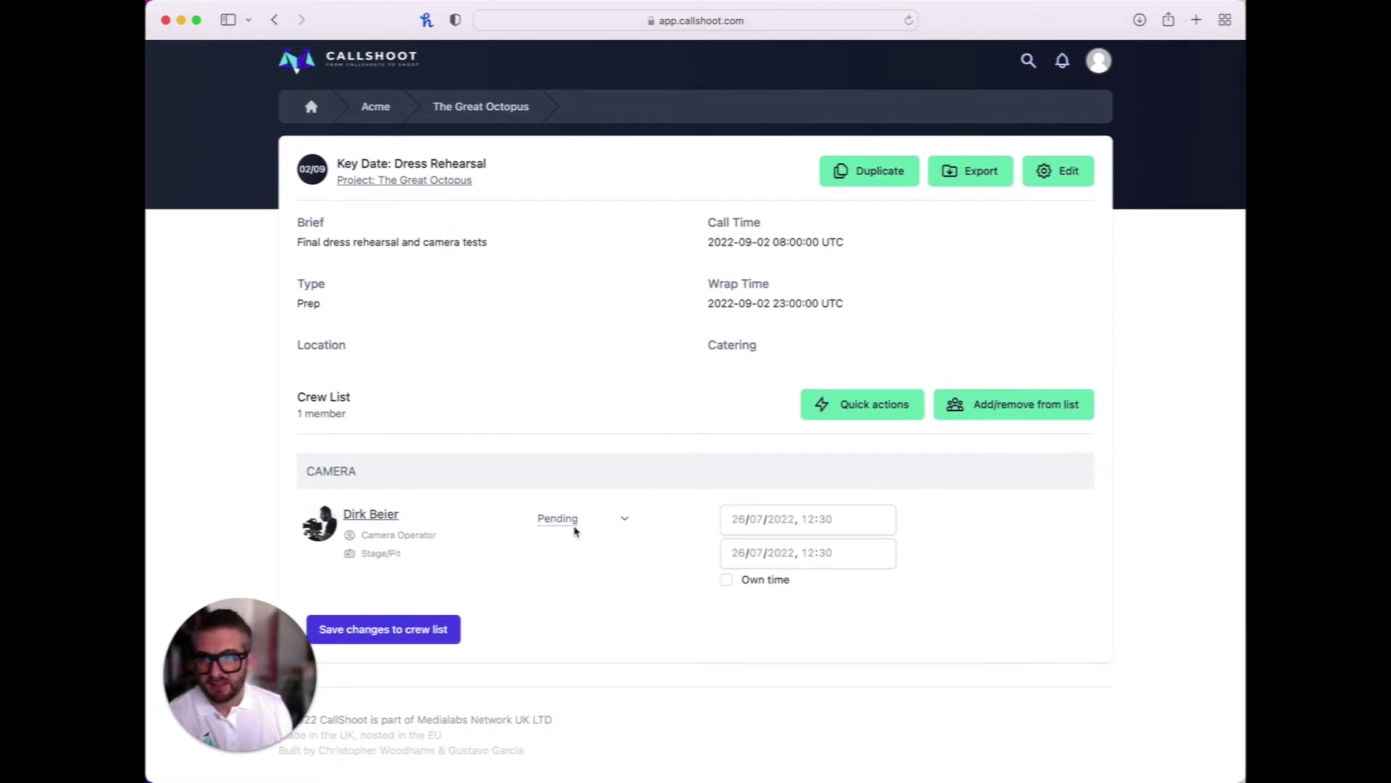
click(570, 520)
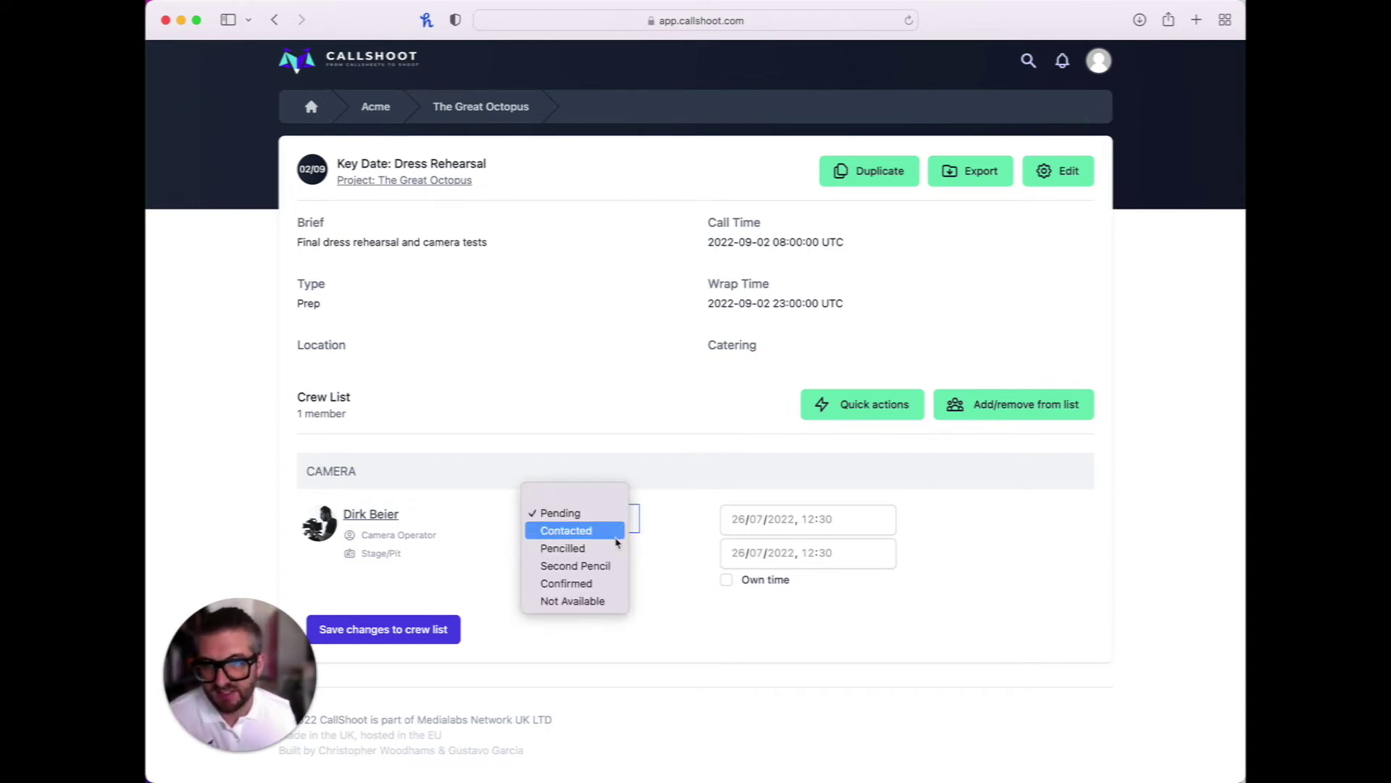
click(610, 551)
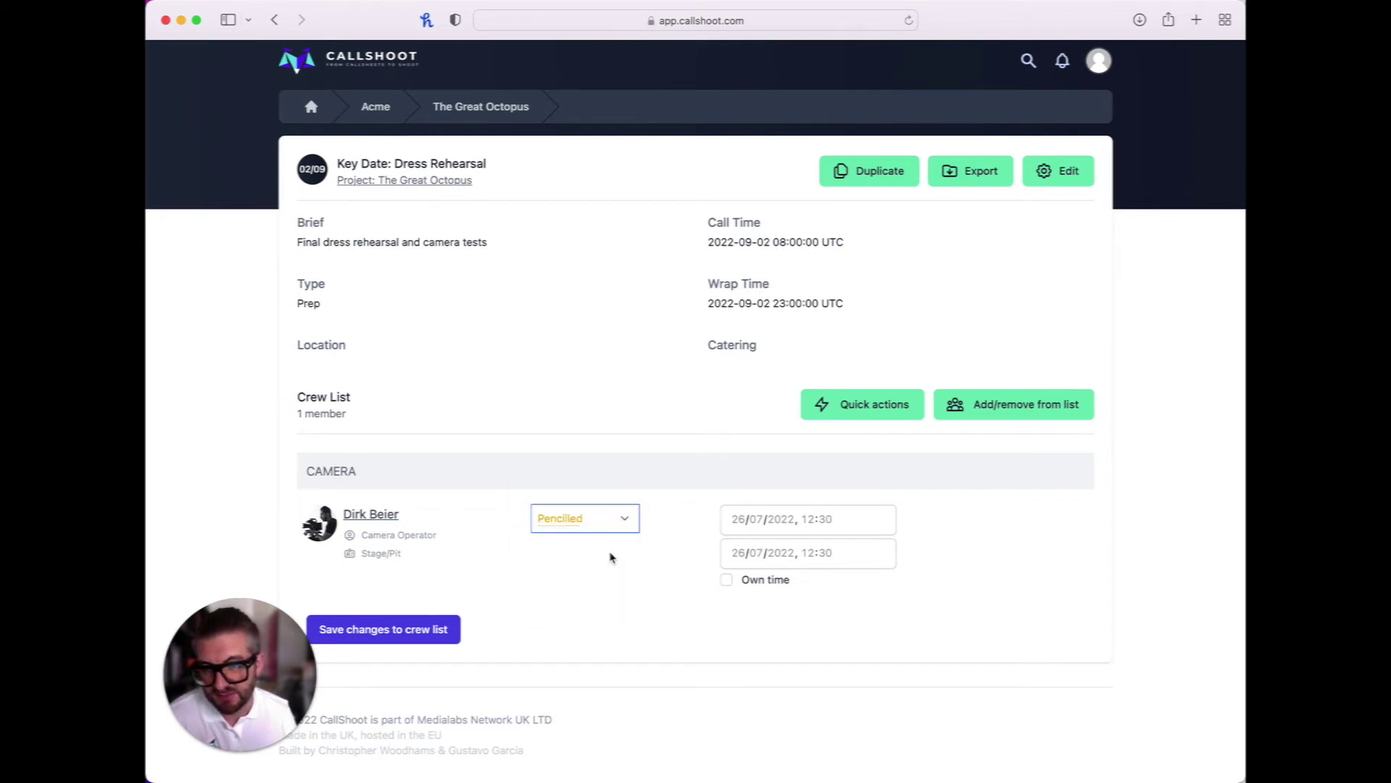
click(610, 526)
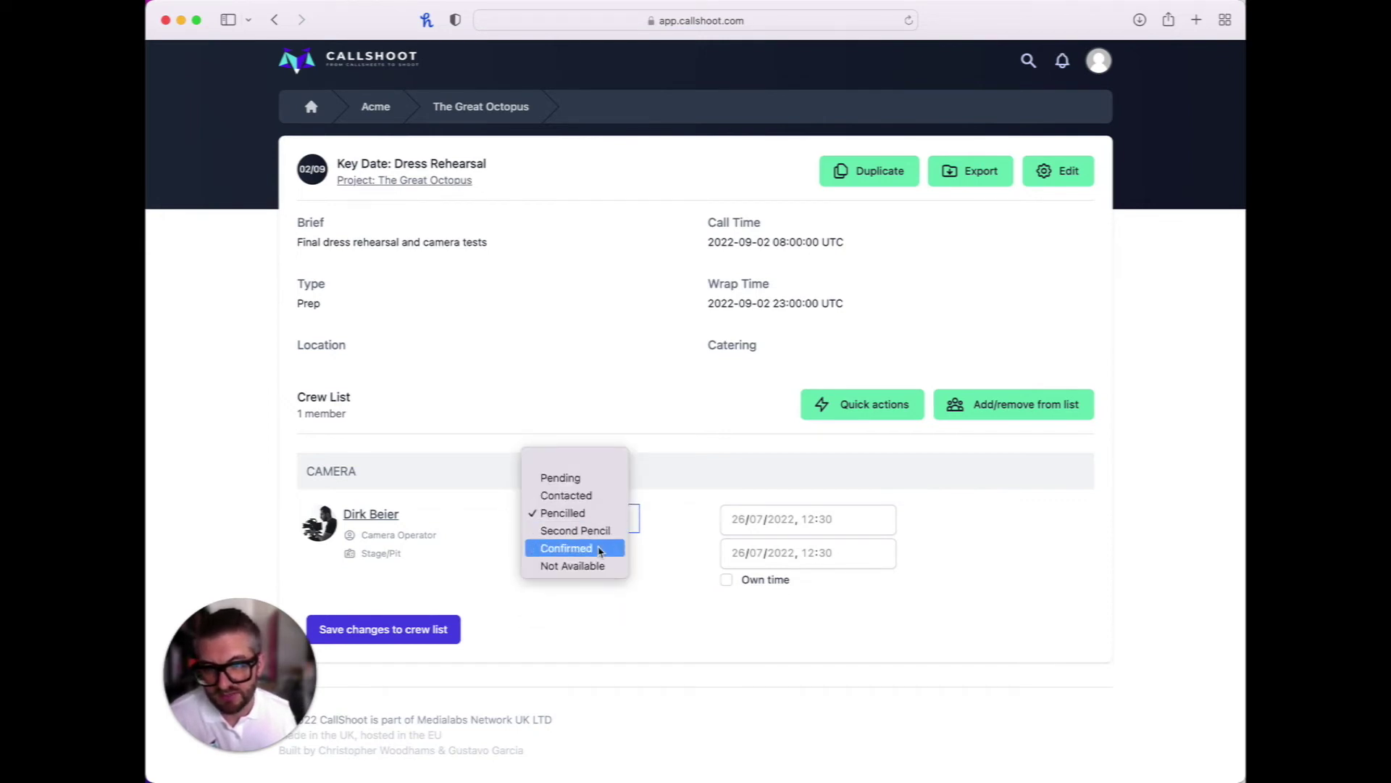
click(599, 549)
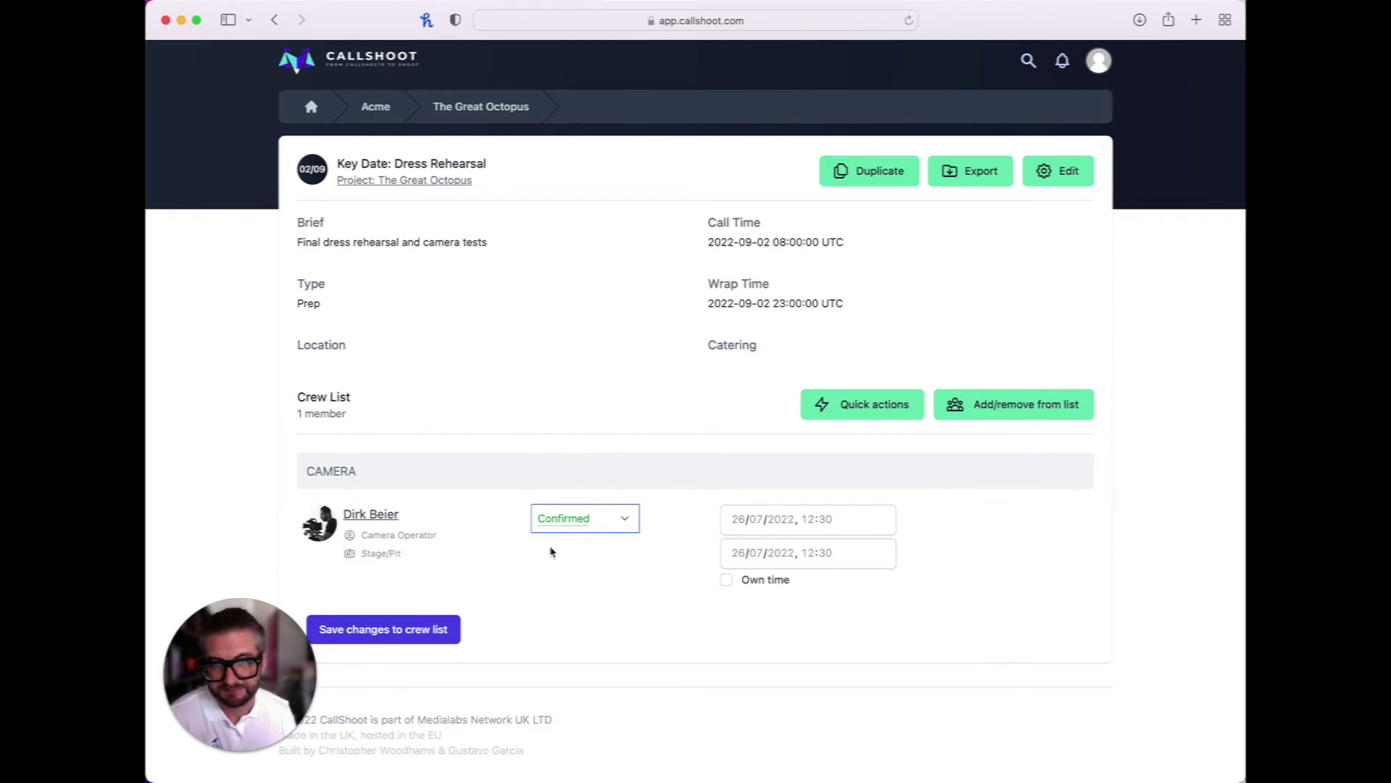
Check the start date picker and toggle Own time on and back off, leaving both unchanged
click(810, 518)
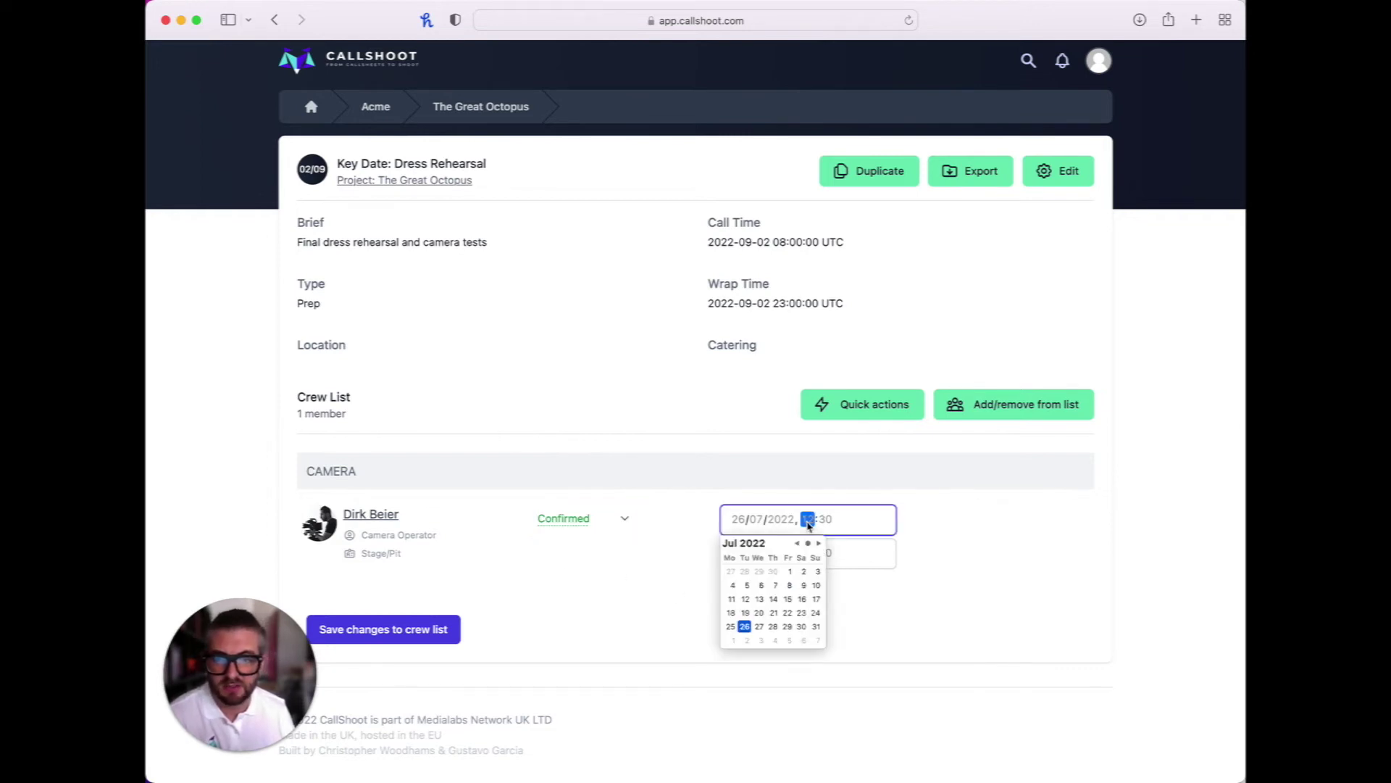
click(952, 539)
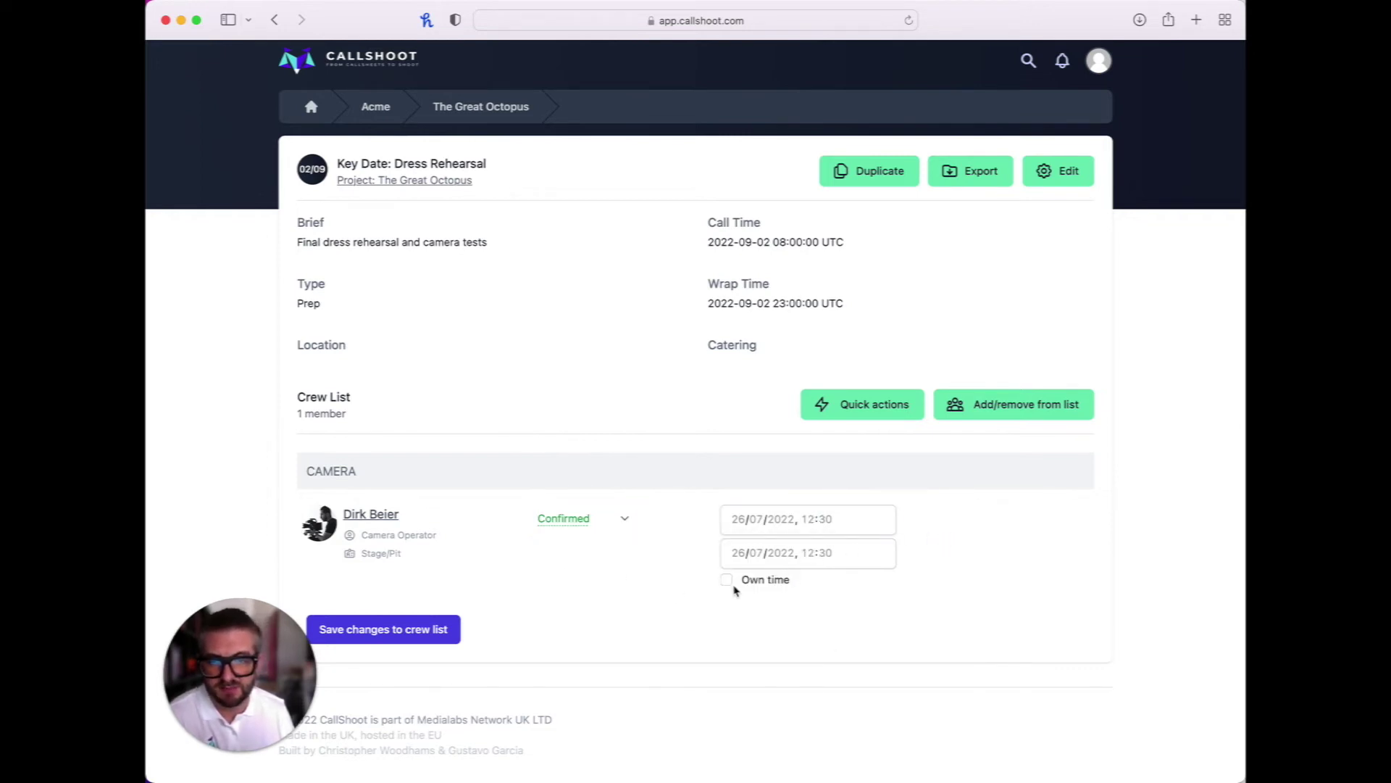
click(727, 580)
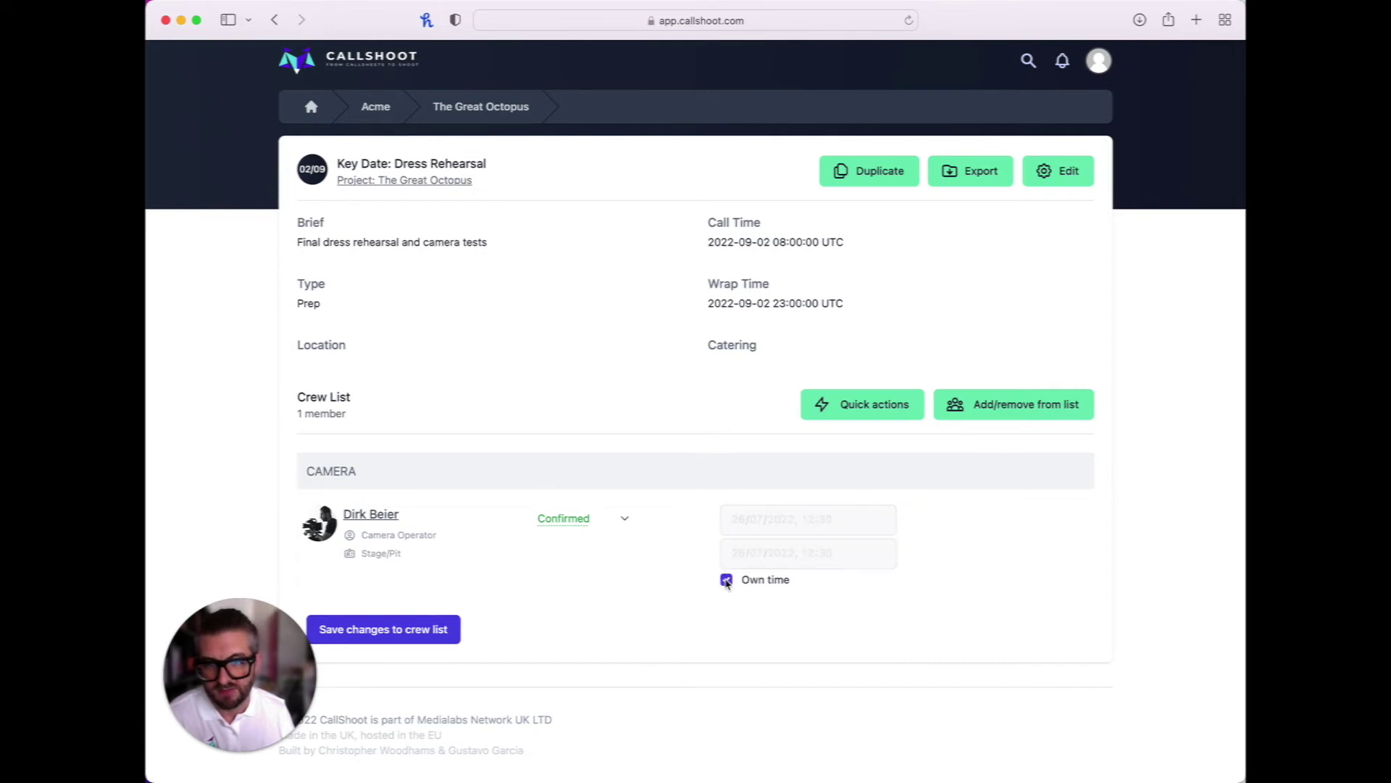
click(727, 580)
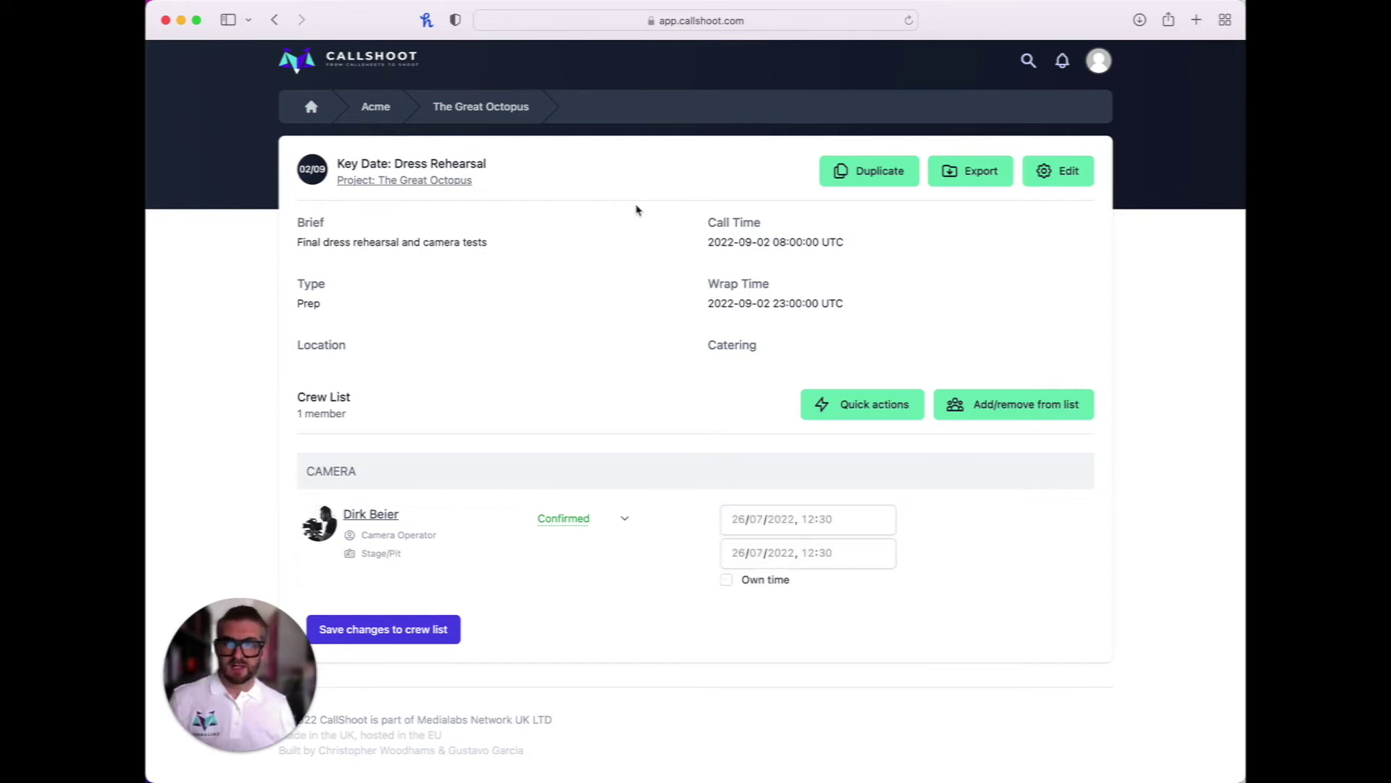
Review the project's full eight-member crew list, then return to the project overview
click(518, 109)
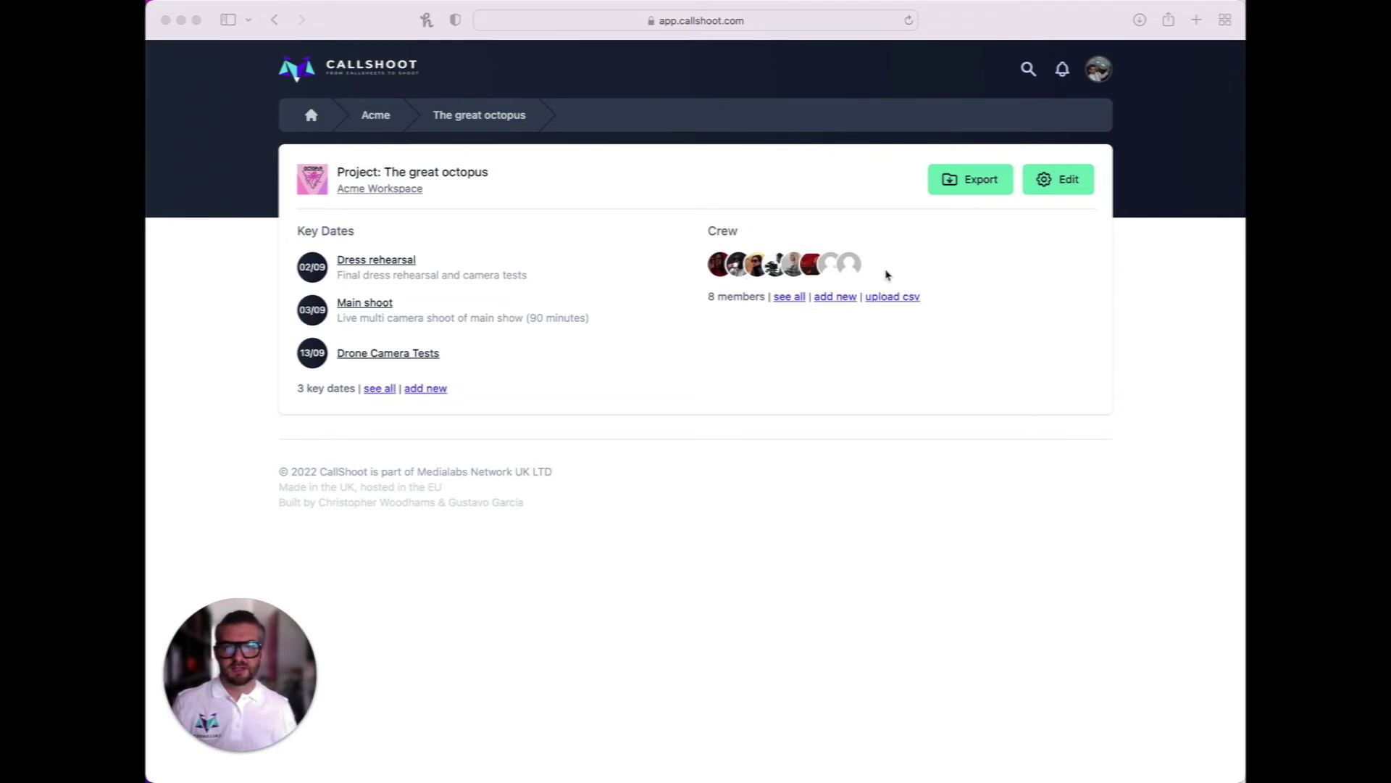
click(796, 304)
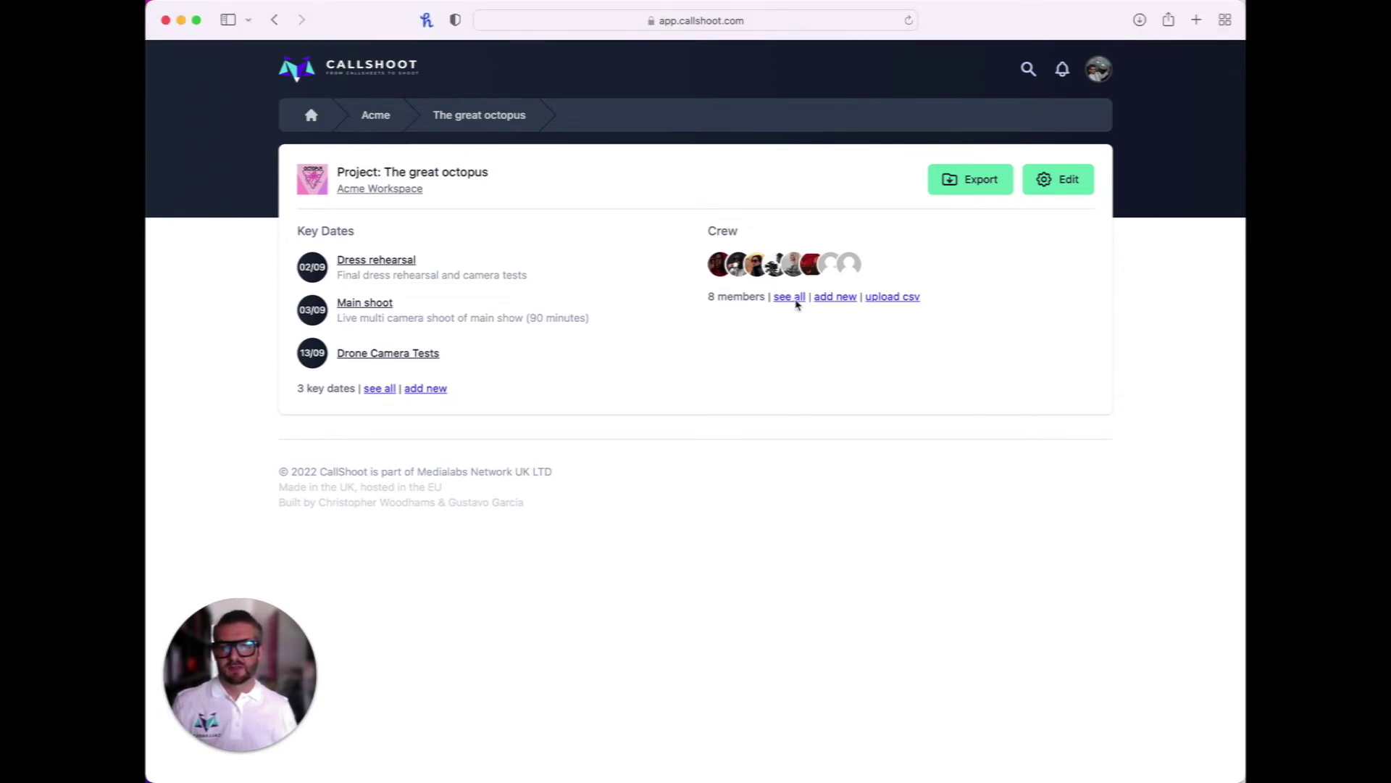
click(789, 297)
scroll(866, 485, down, 4)
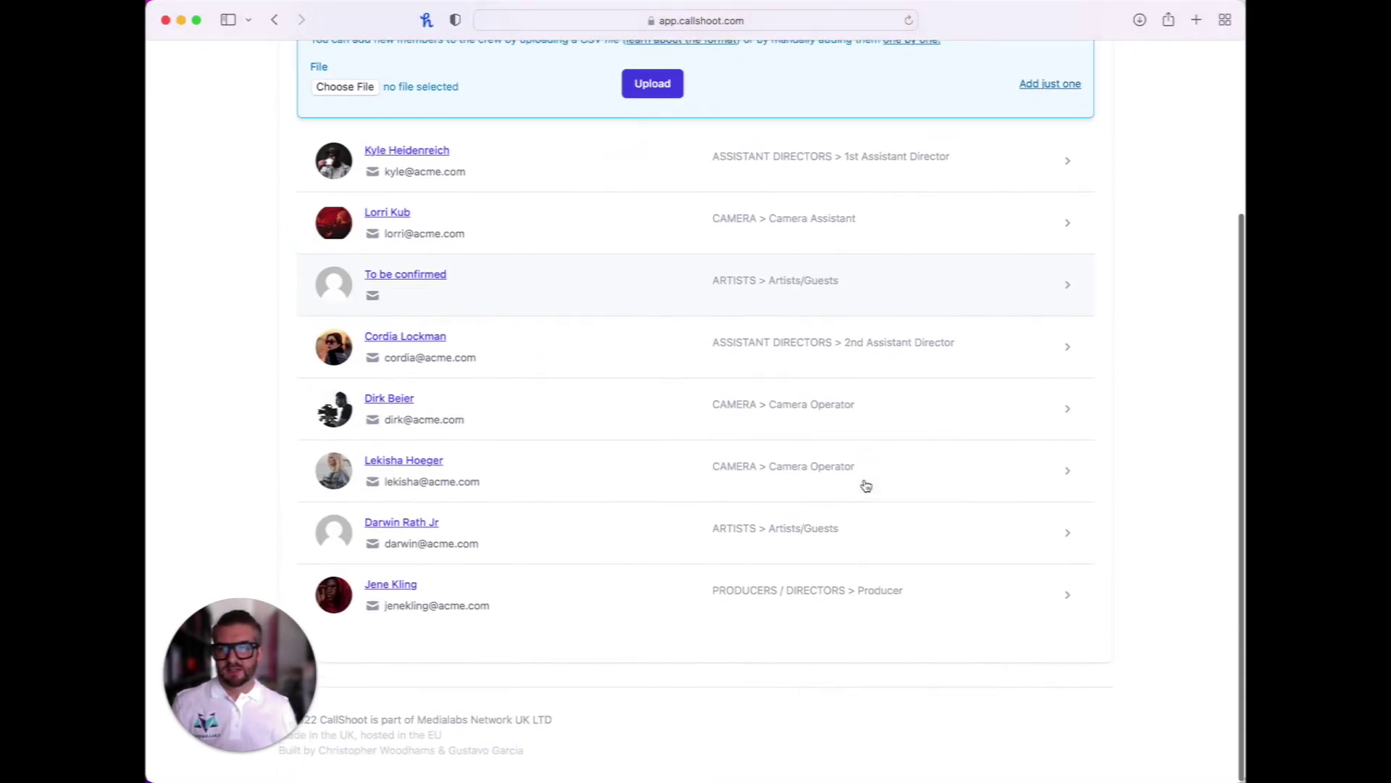
scroll(866, 484, up, 5)
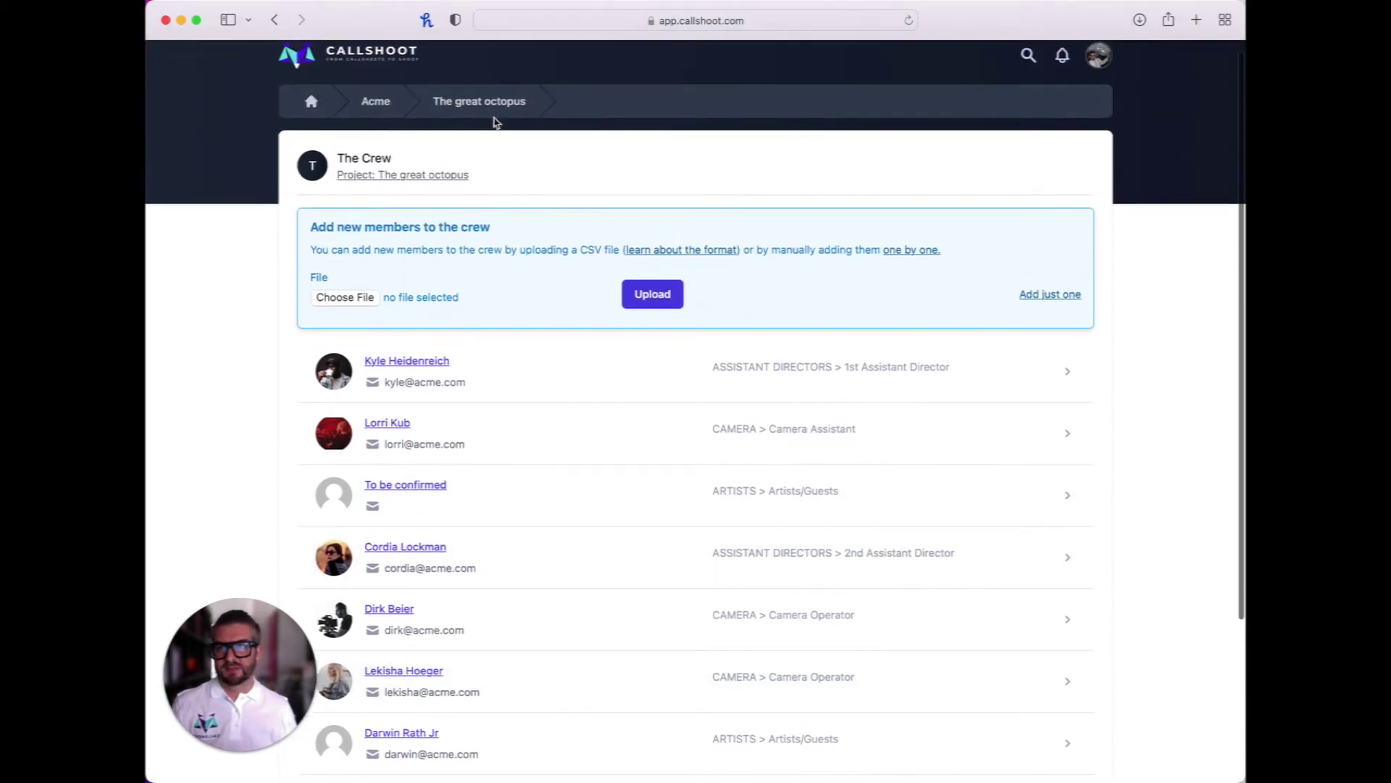
scroll(495, 122, up, 1)
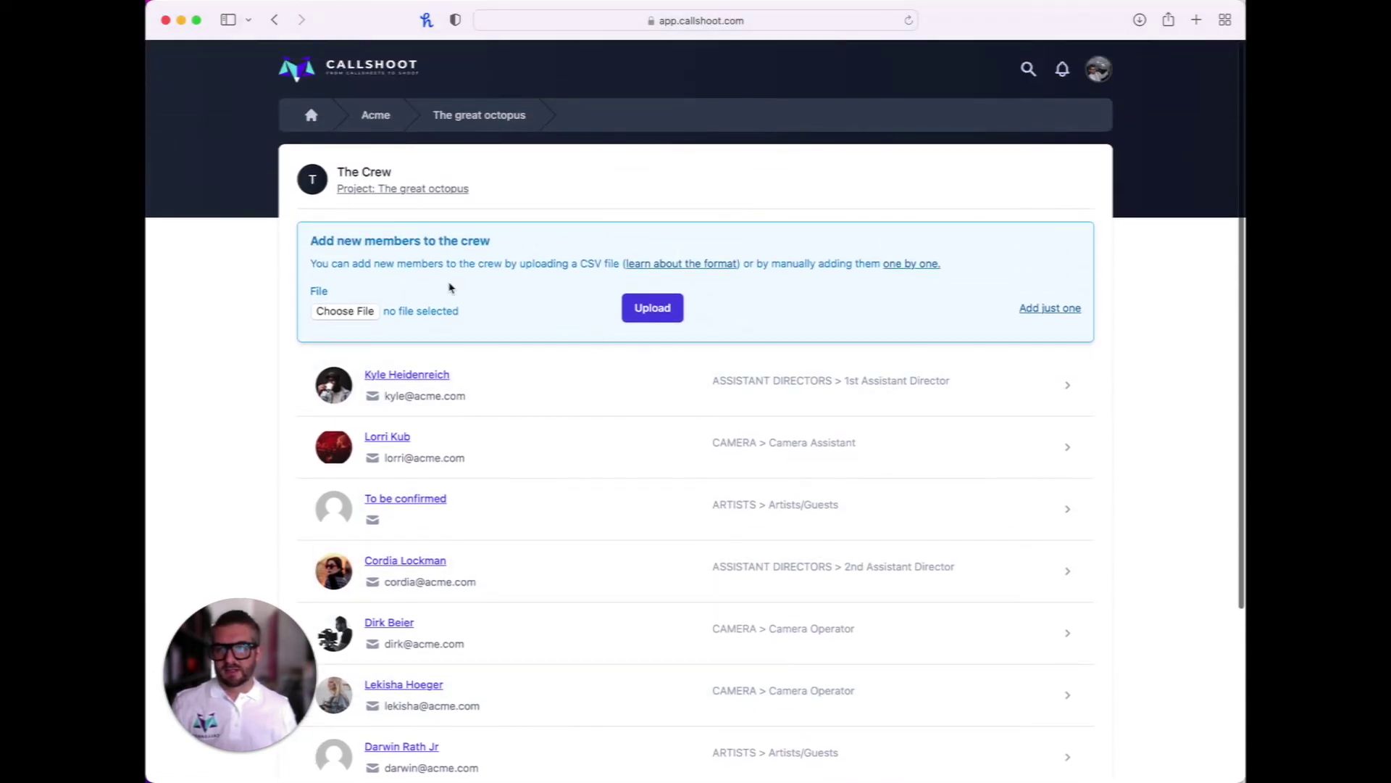
click(512, 116)
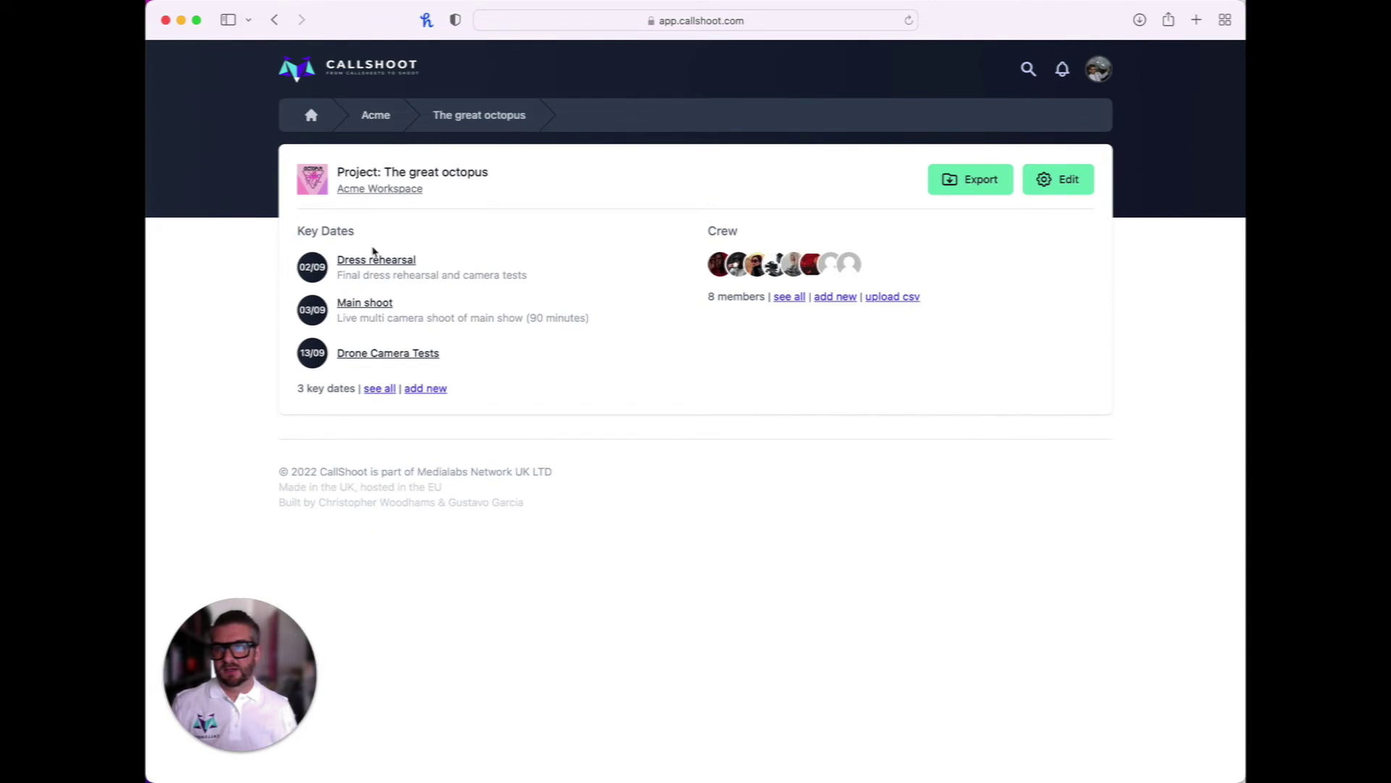
Check the Dress rehearsal crew list, then open the Drone Camera Tests key date
click(384, 262)
scroll(625, 573, down, 8)
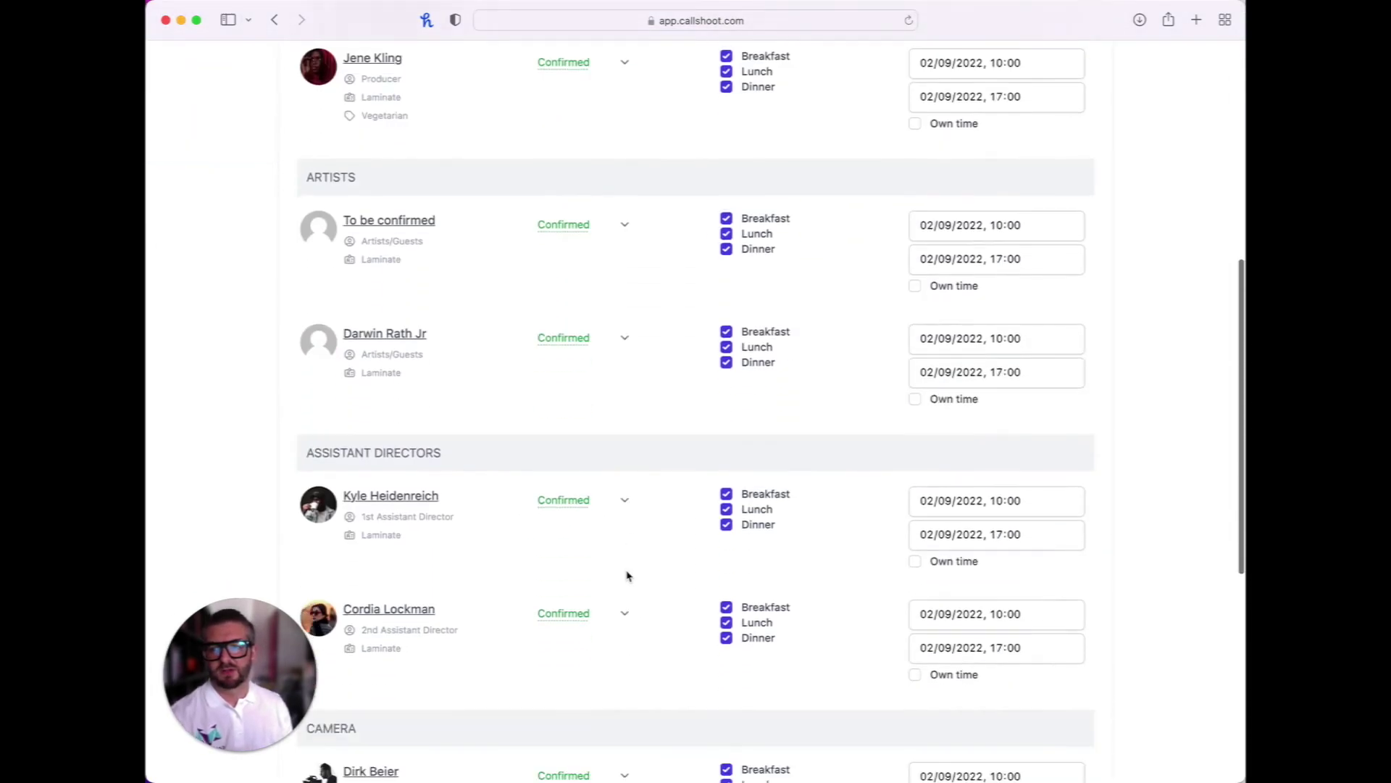
scroll(628, 573, down, 5)
scroll(627, 573, up, 15)
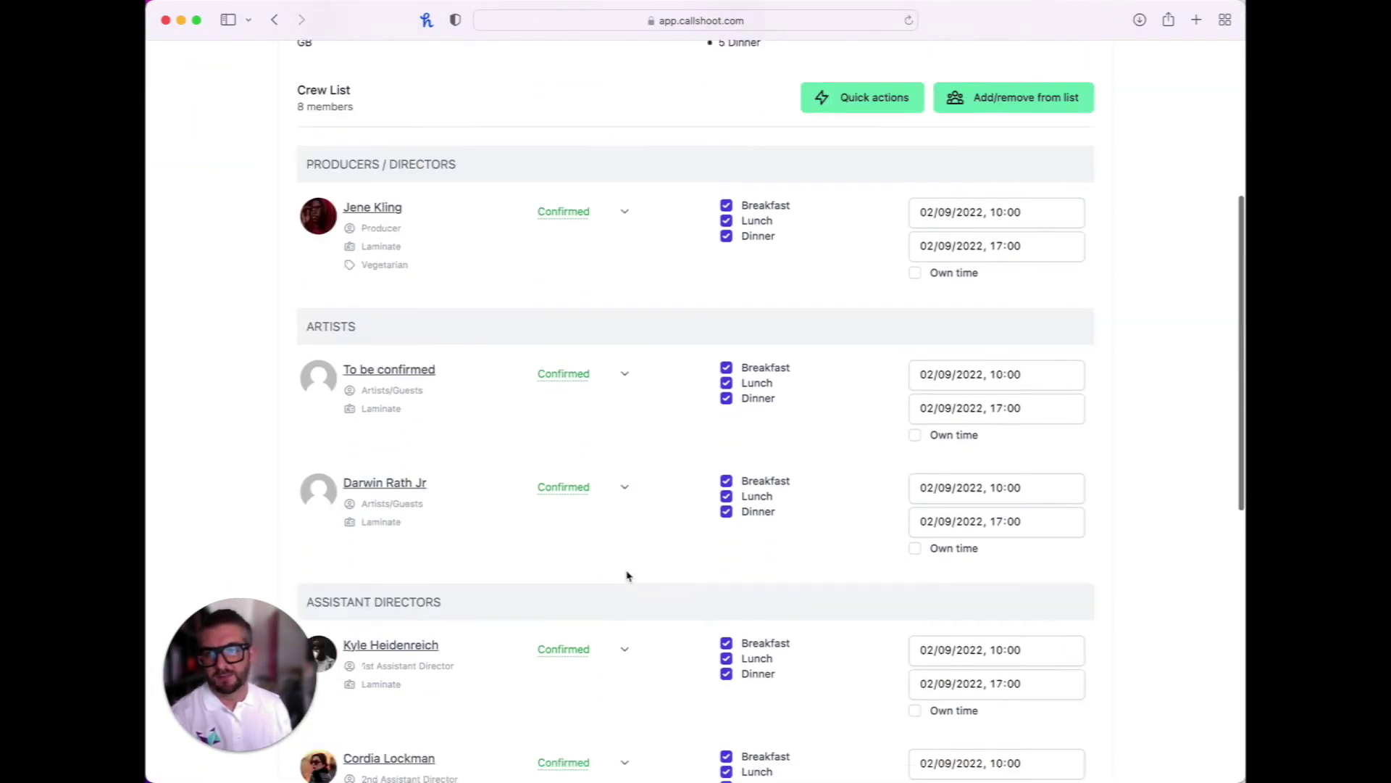
click(463, 116)
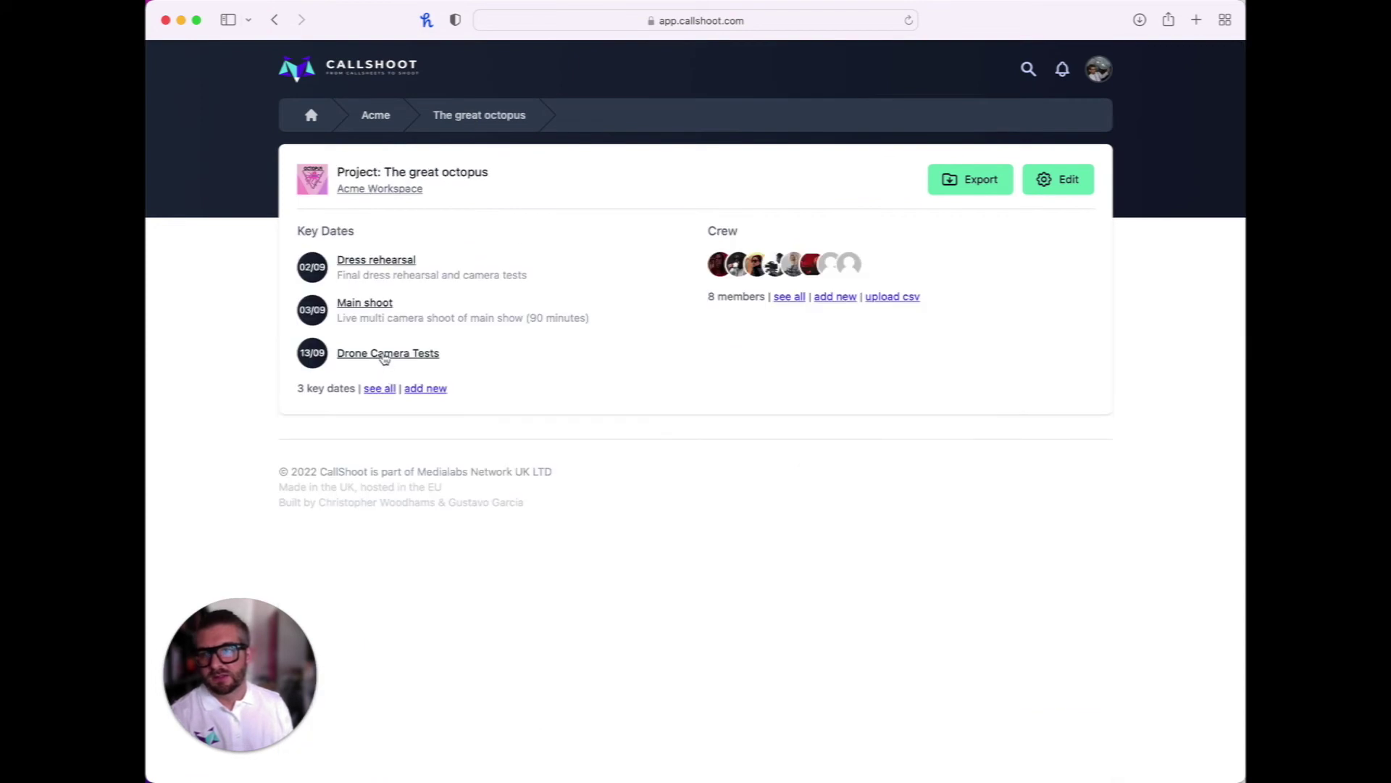
click(385, 353)
scroll(606, 519, down, 4)
Confirm the two camera operators and the camera assistant, then save the crew list
click(605, 294)
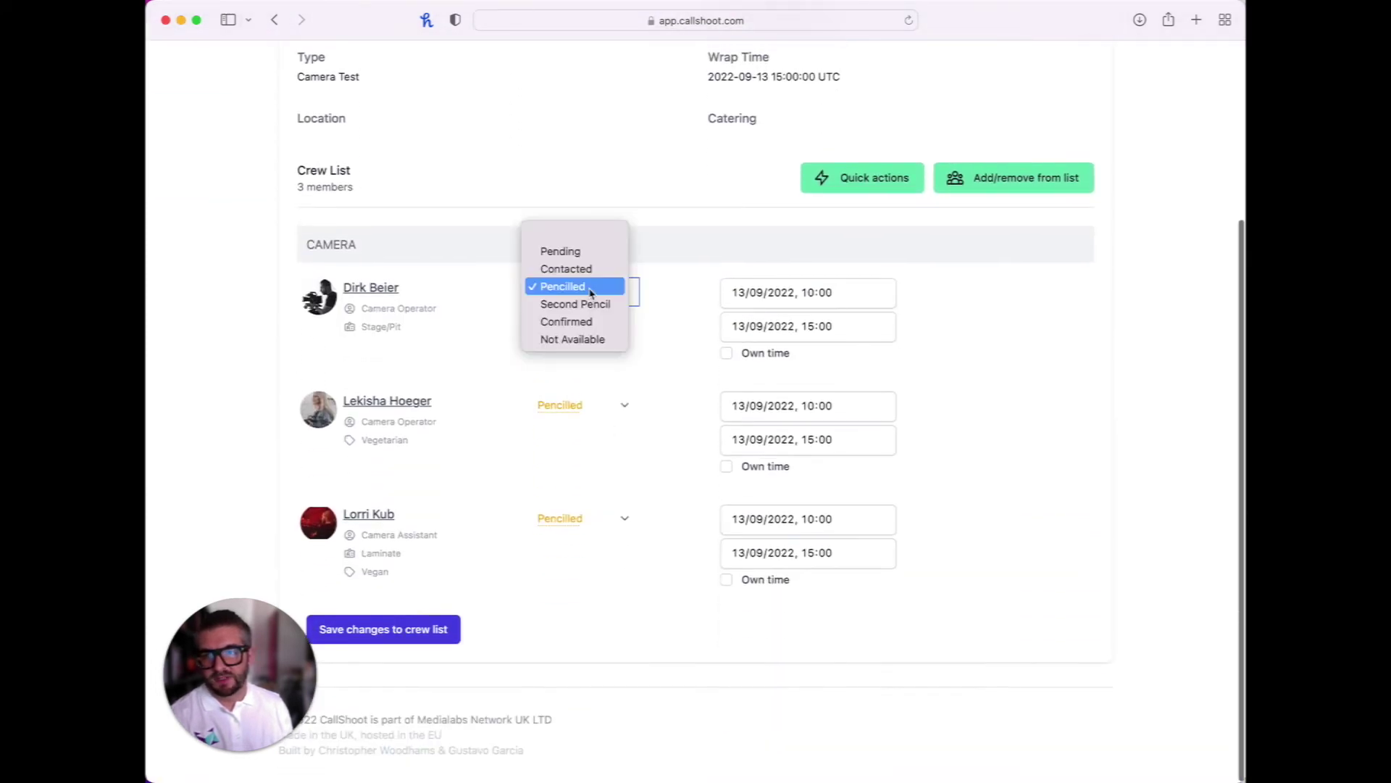
click(588, 321)
click(598, 406)
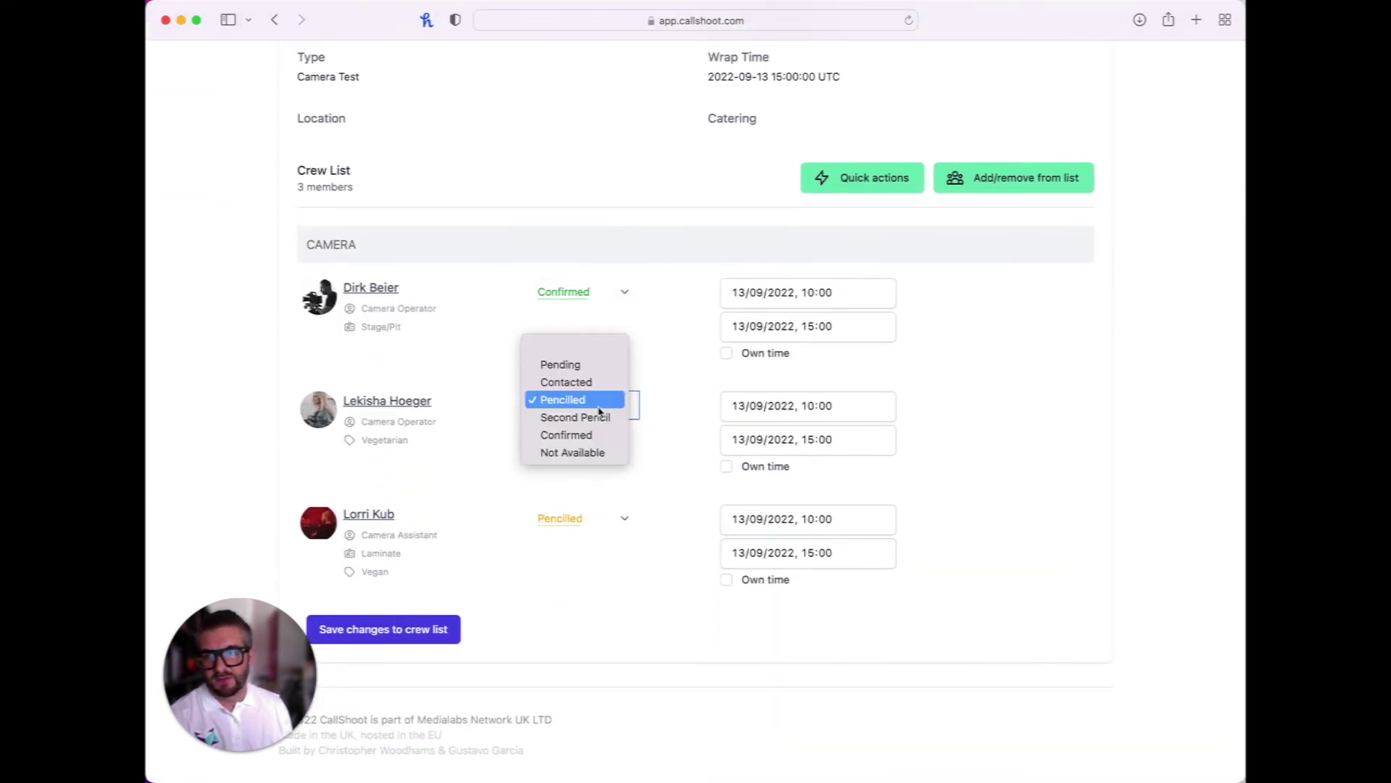
click(595, 439)
click(578, 525)
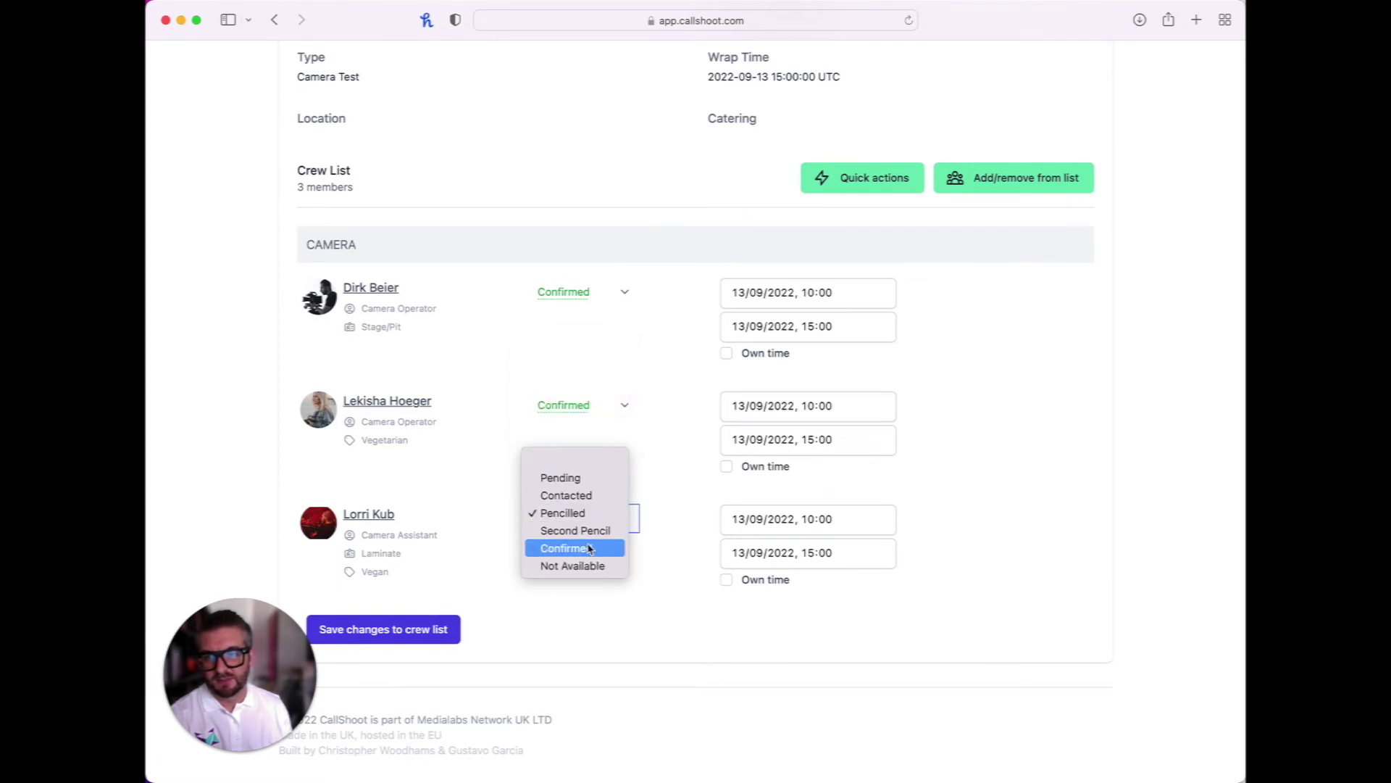
click(590, 548)
click(403, 630)
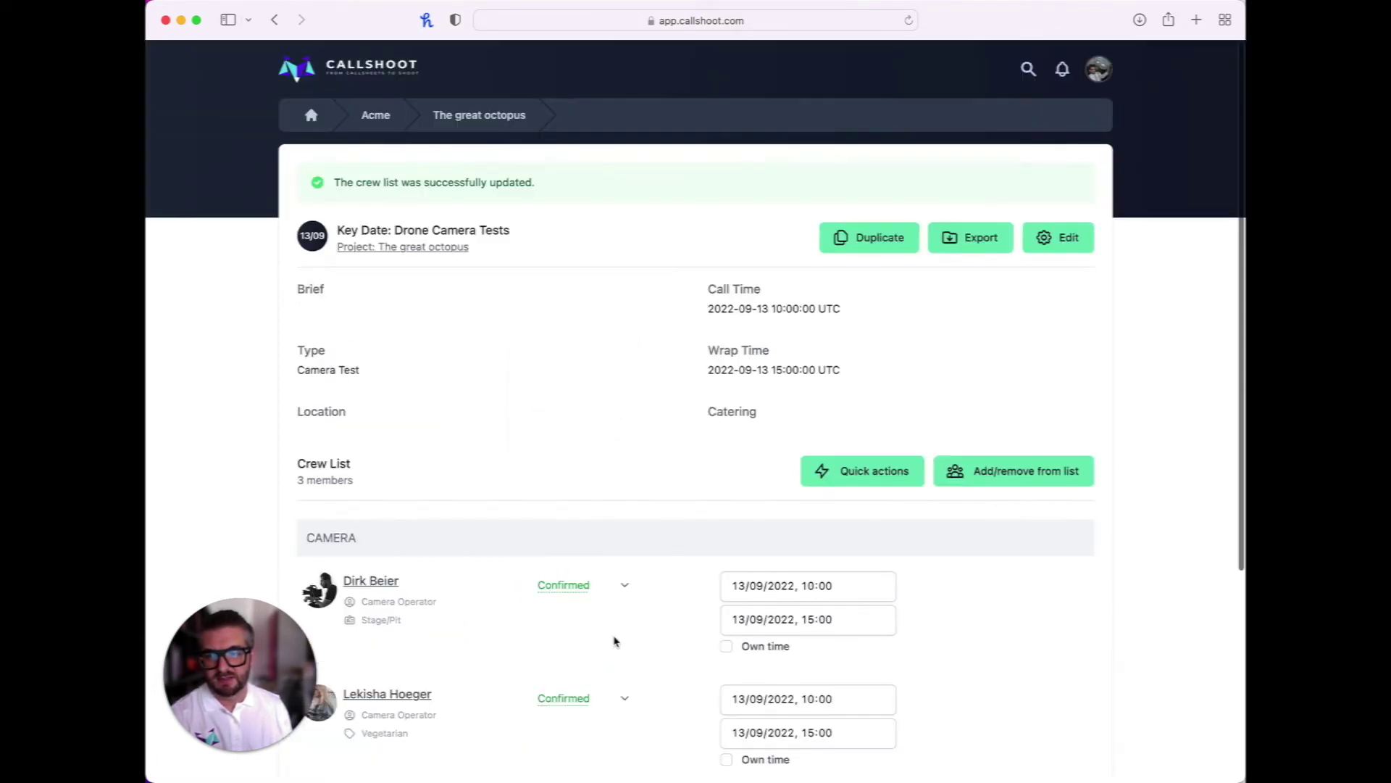
Save the four chosen members to the Drone Camera Tests crew list and reopen its editor
scroll(680, 540, down, 2)
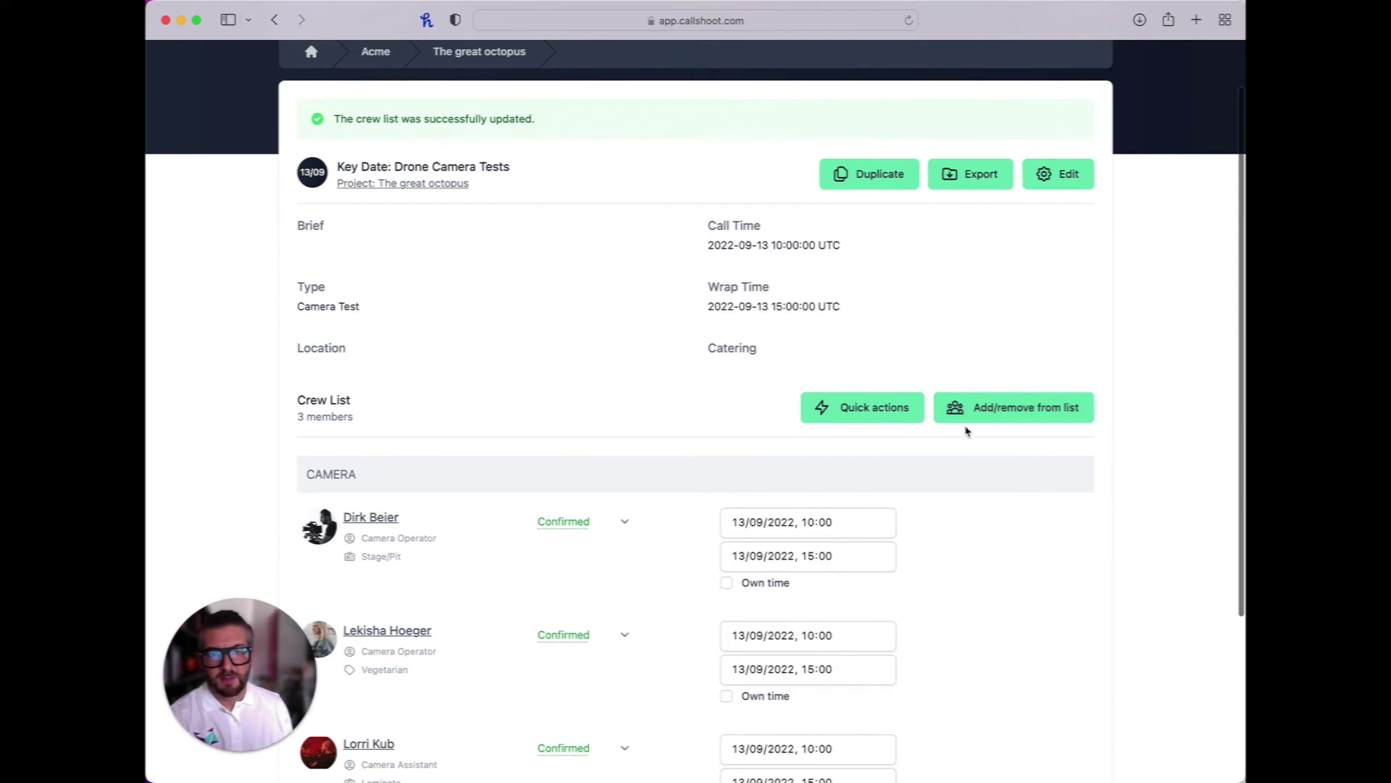
click(1009, 418)
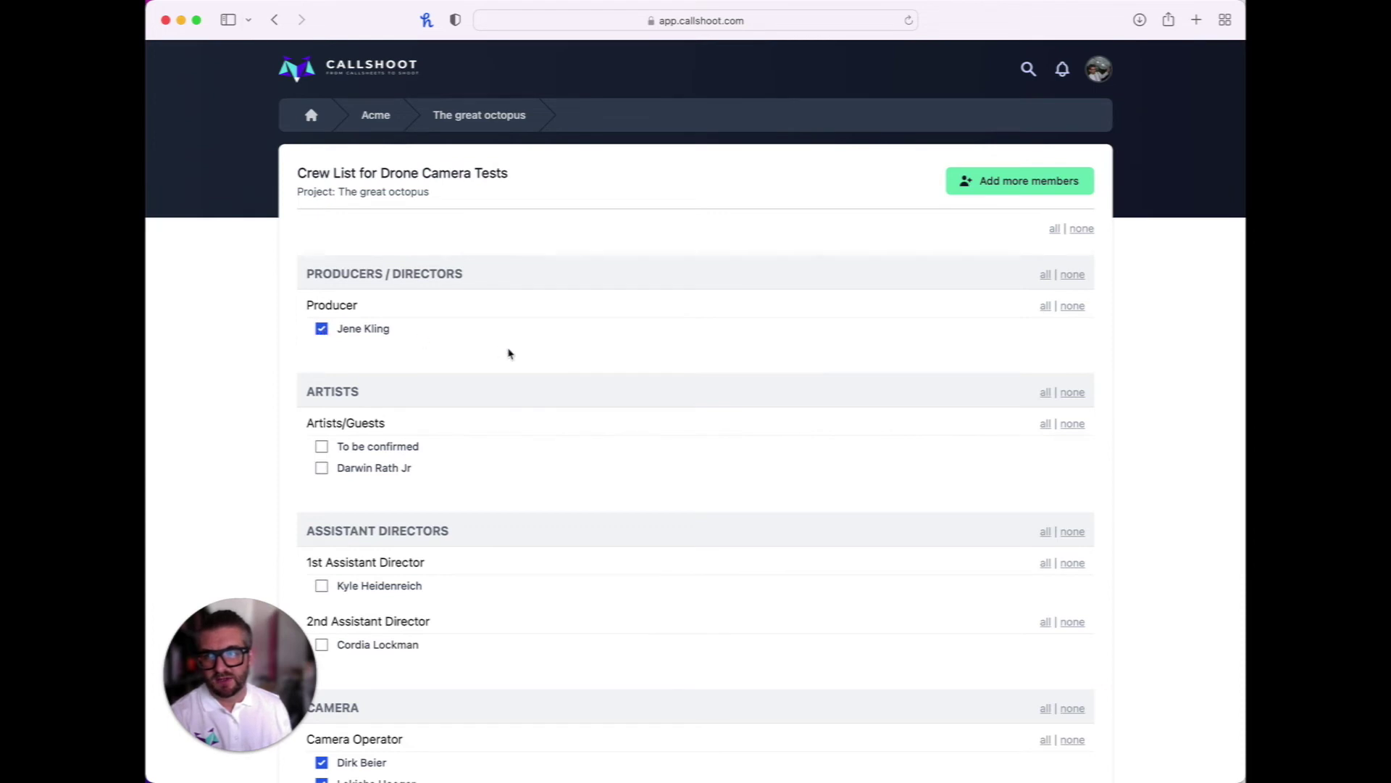
scroll(511, 354, down, 5)
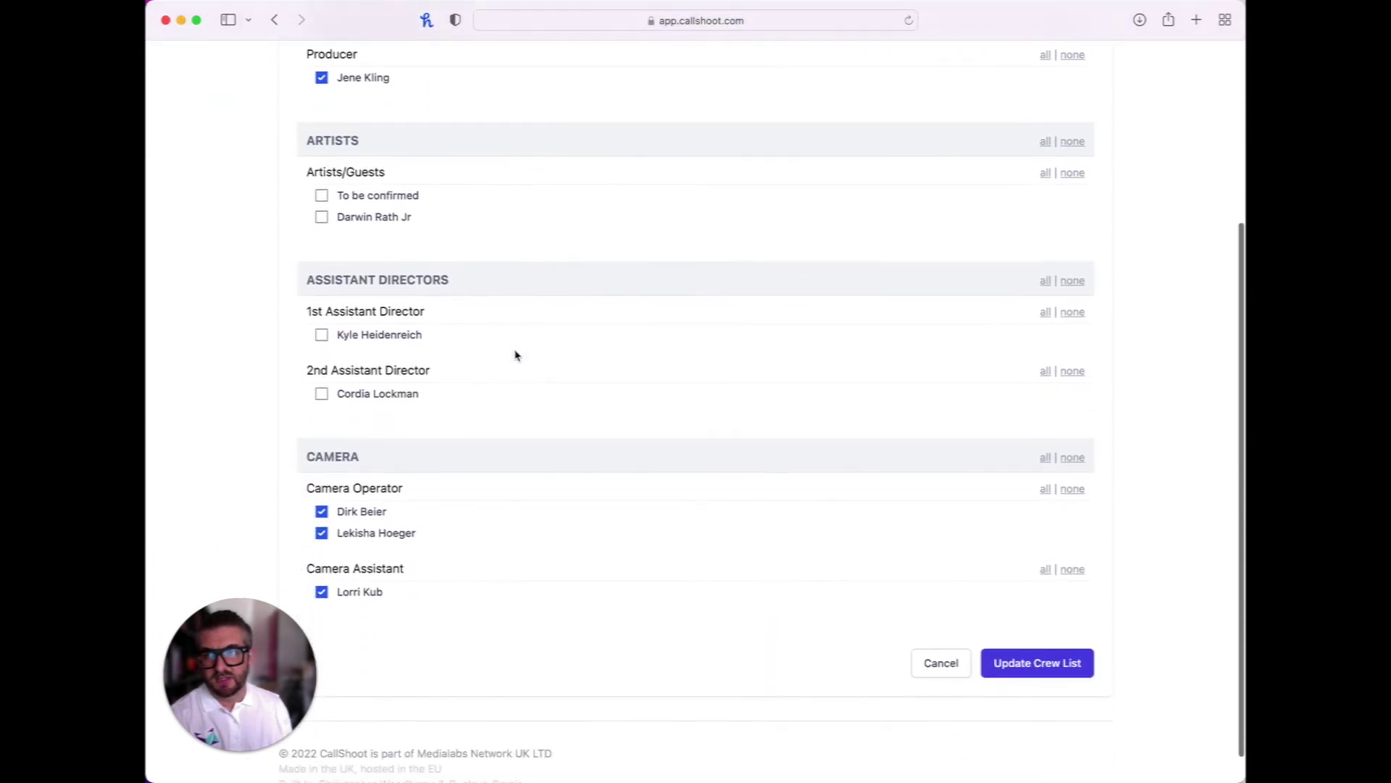
click(1052, 668)
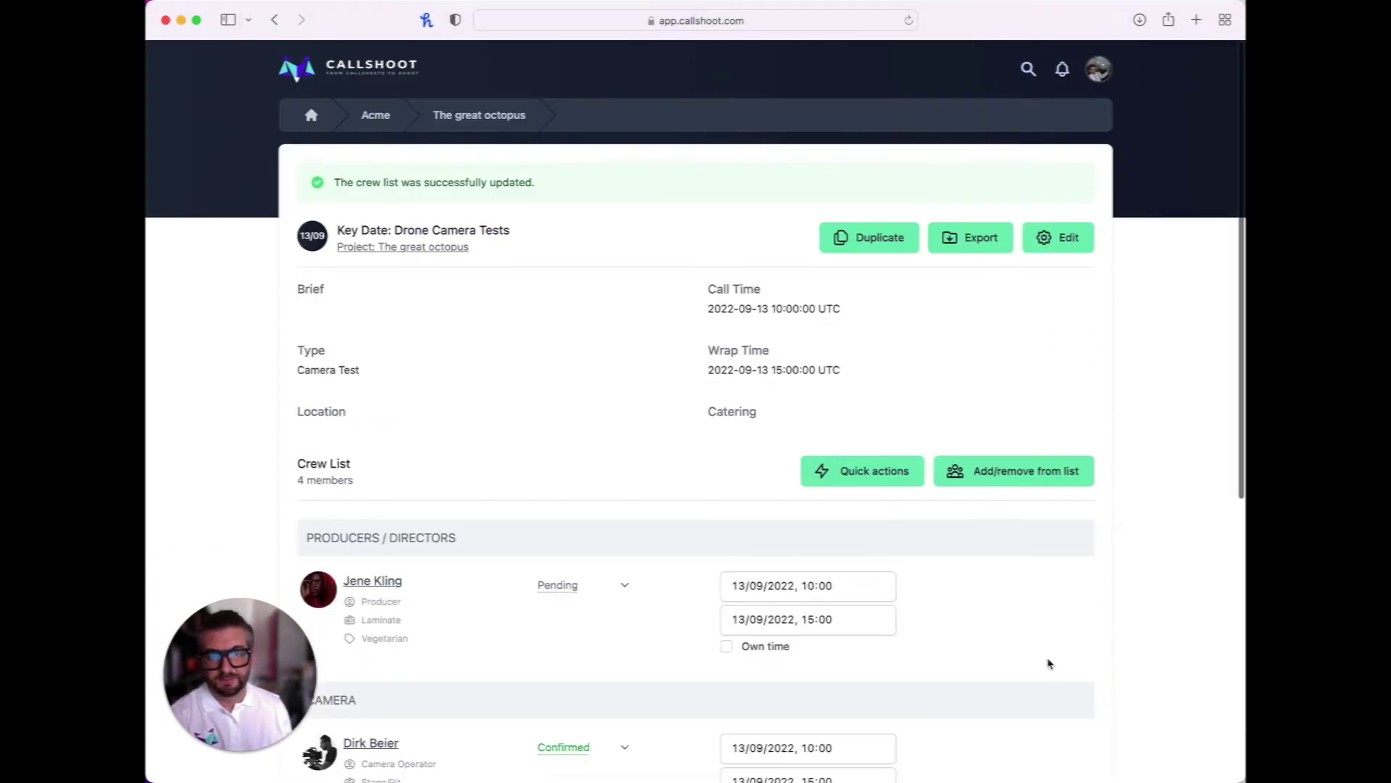
click(1039, 480)
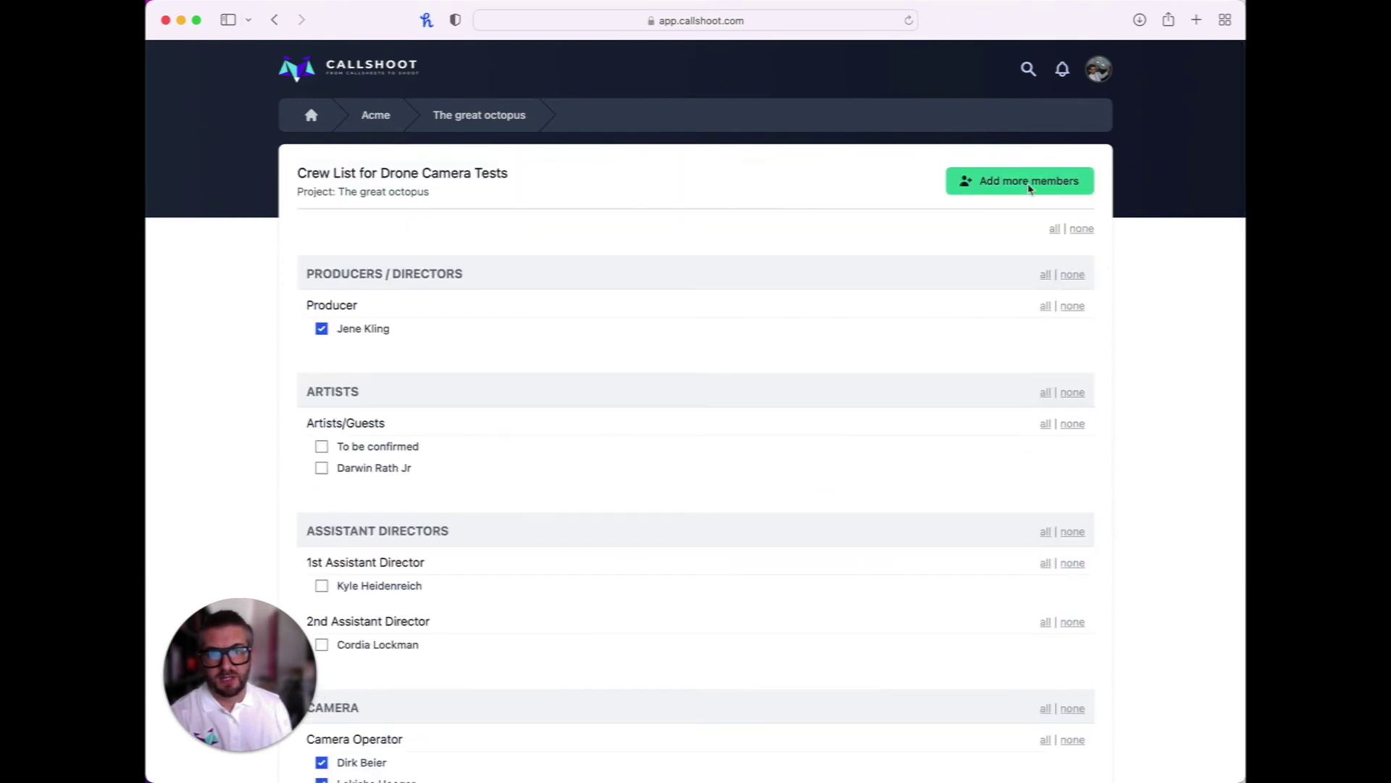
Start a new crew member with role PRODUCTION STAFF > Production Manager
click(1029, 187)
scroll(801, 298, down, 2)
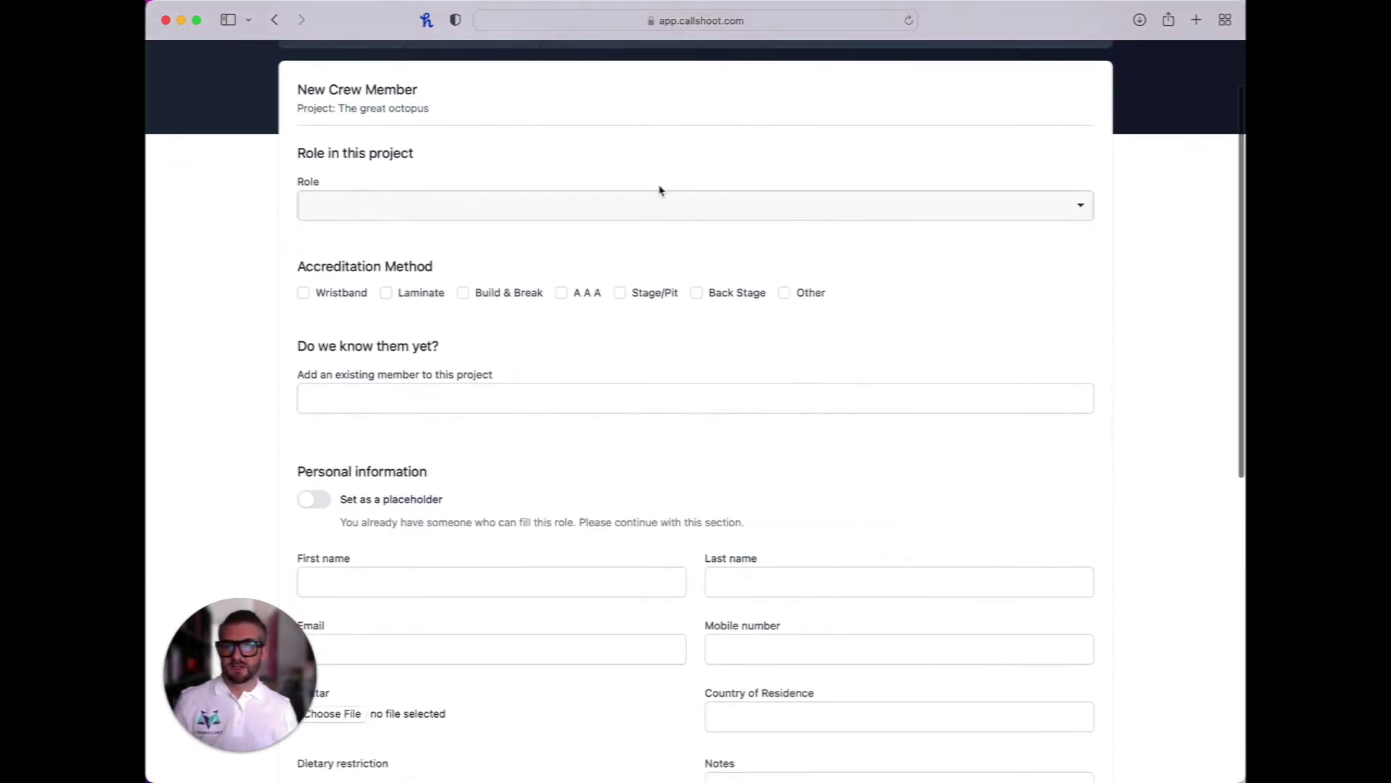
click(659, 205)
text(production)
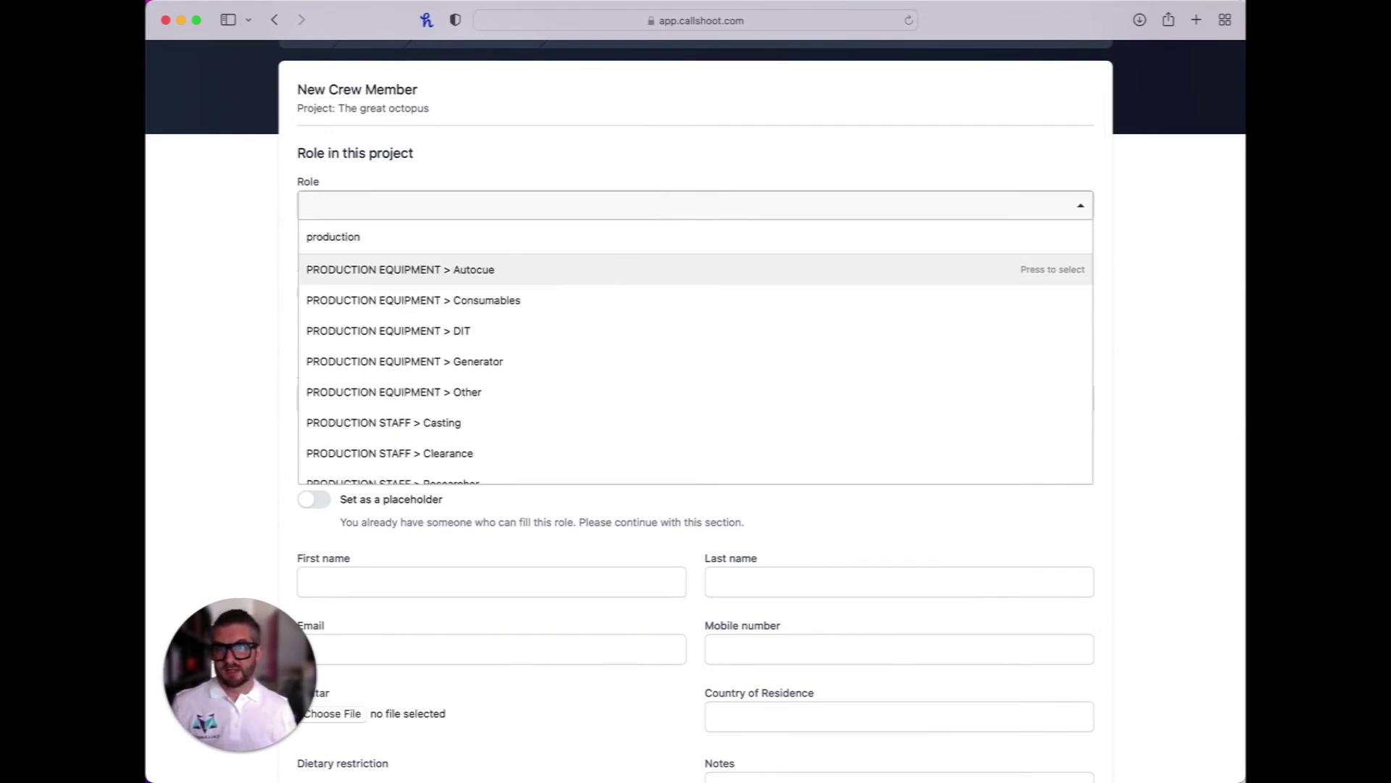
scroll(746, 360, down, 3)
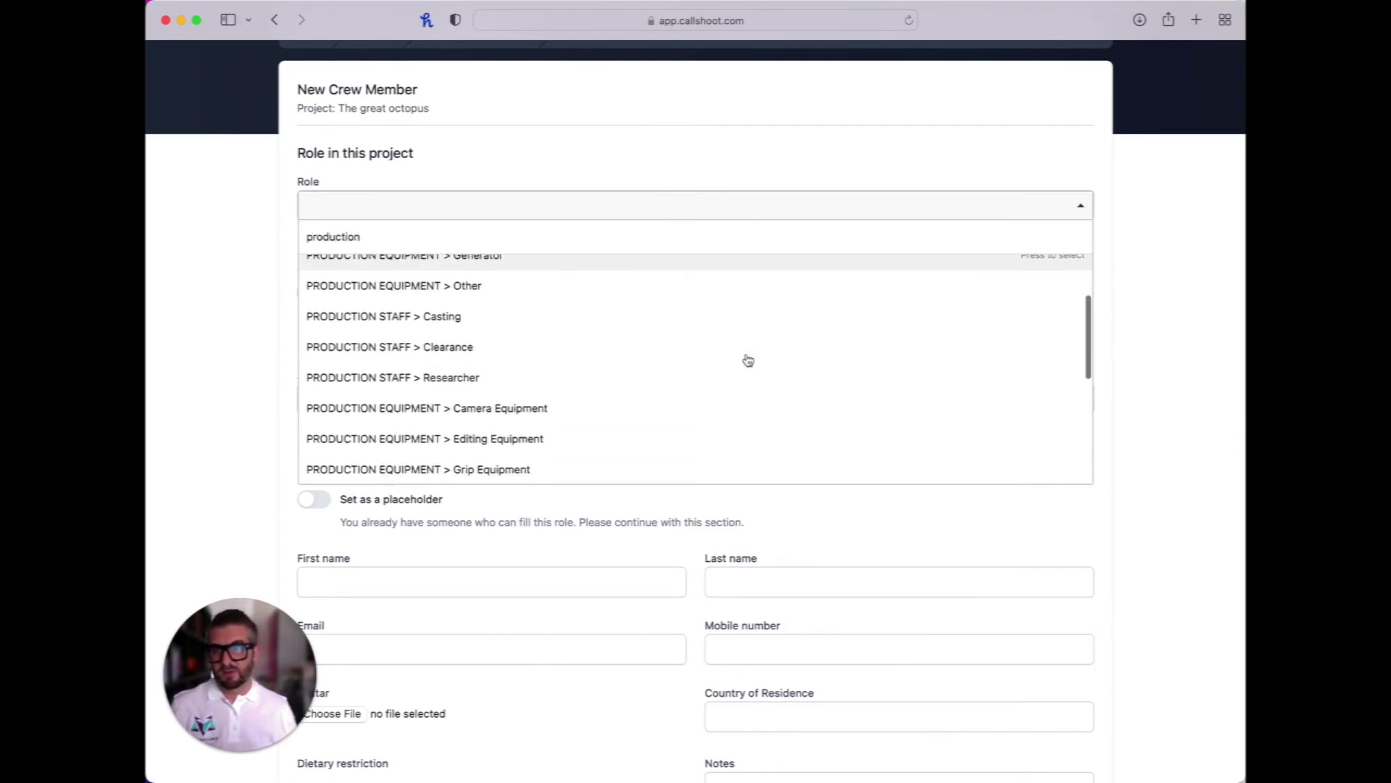
text(duction)
scroll(746, 360, up, 2)
text(staff)
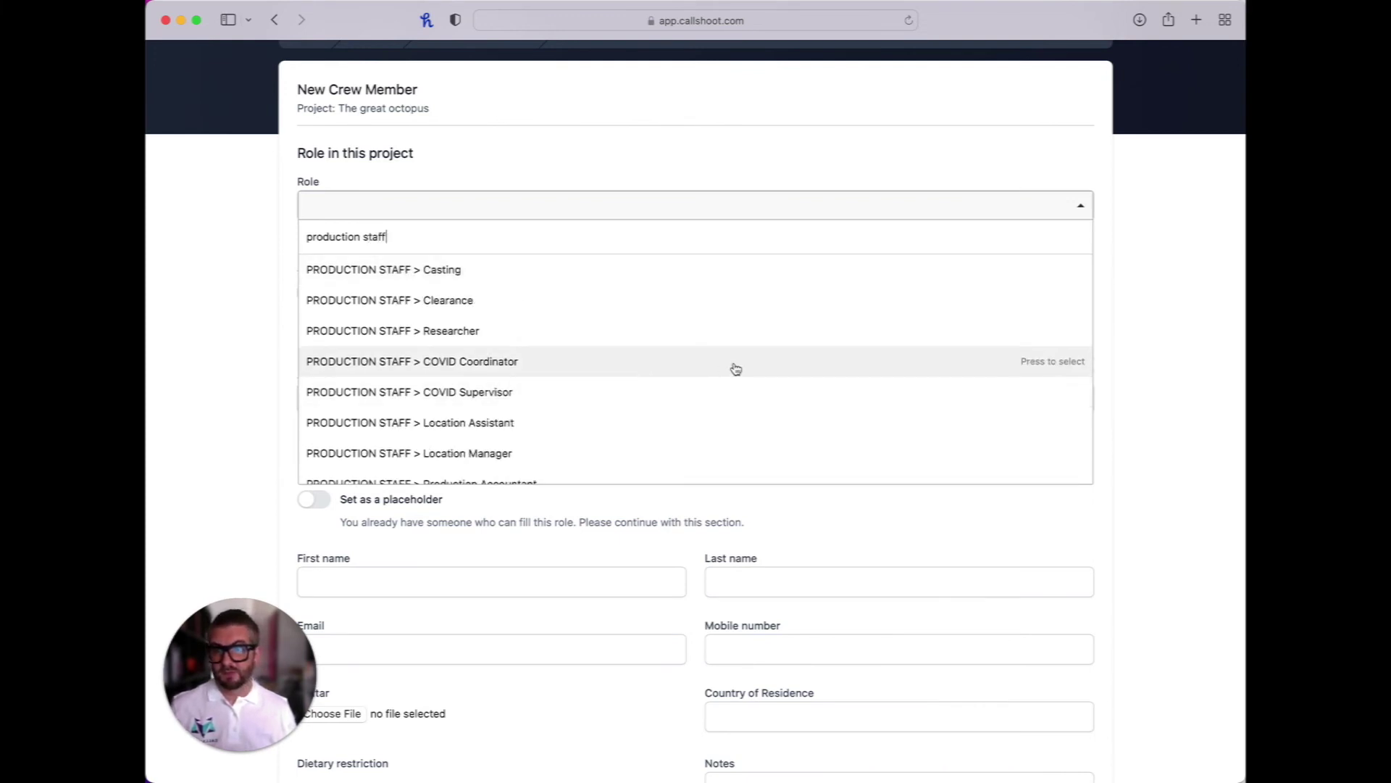
scroll(703, 398, down, 2)
scroll(637, 413, down, 5)
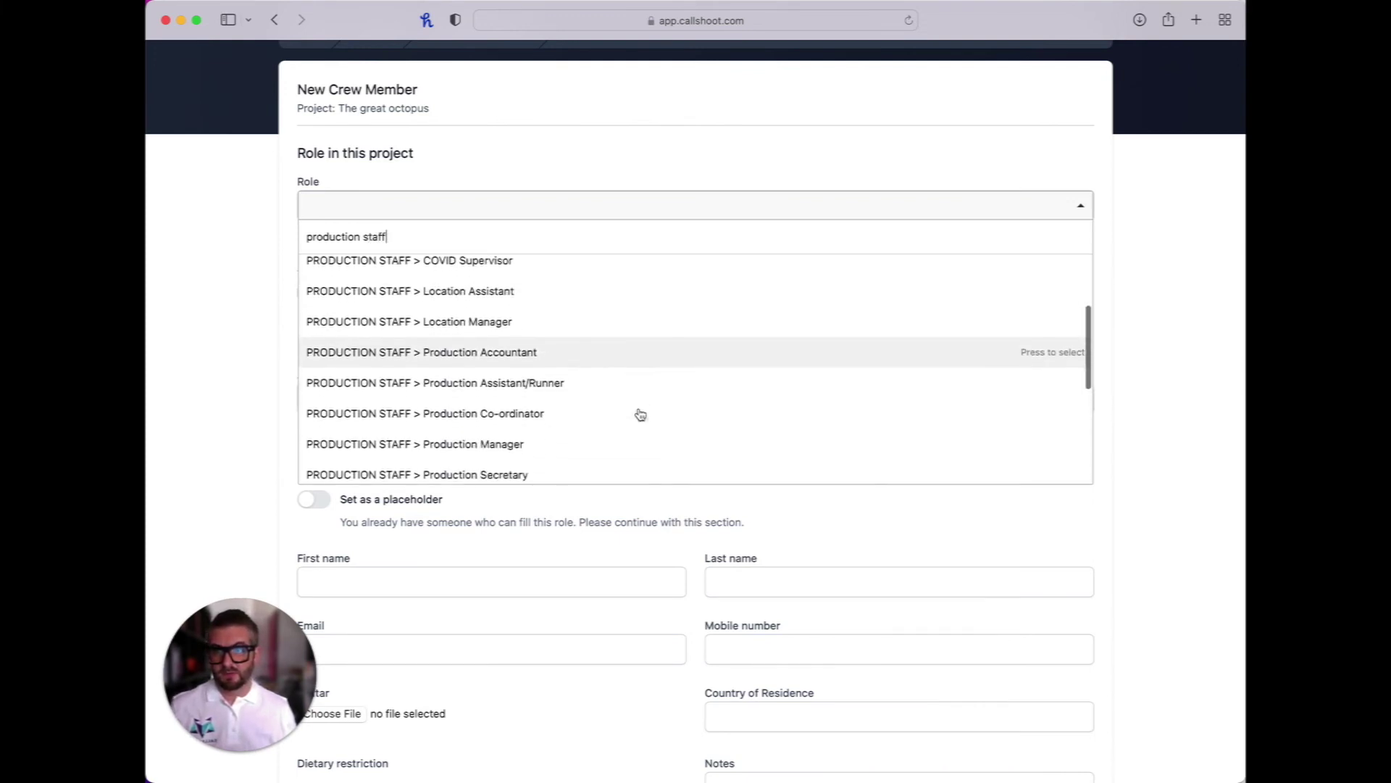
click(607, 348)
Pick the existing member from the suggestions and create the project member
click(406, 392)
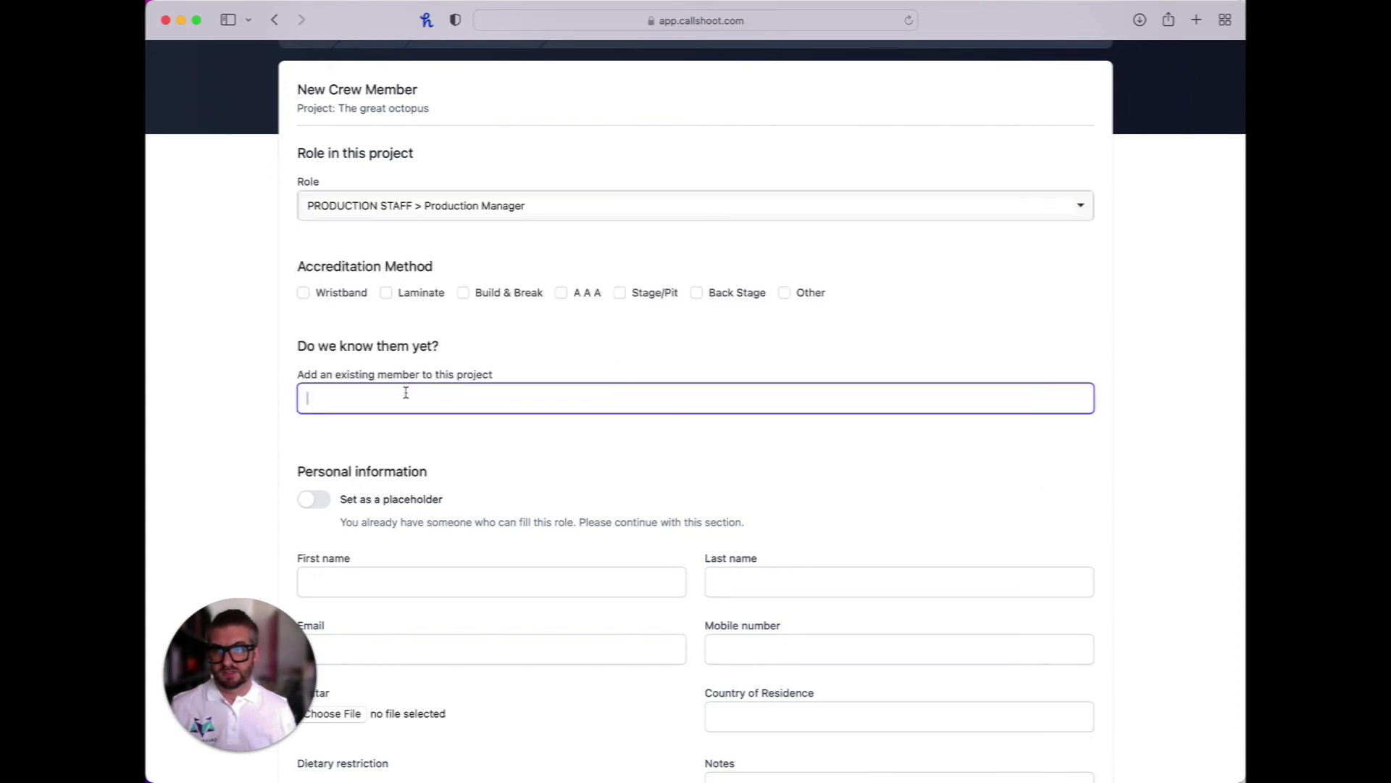
text(chri)
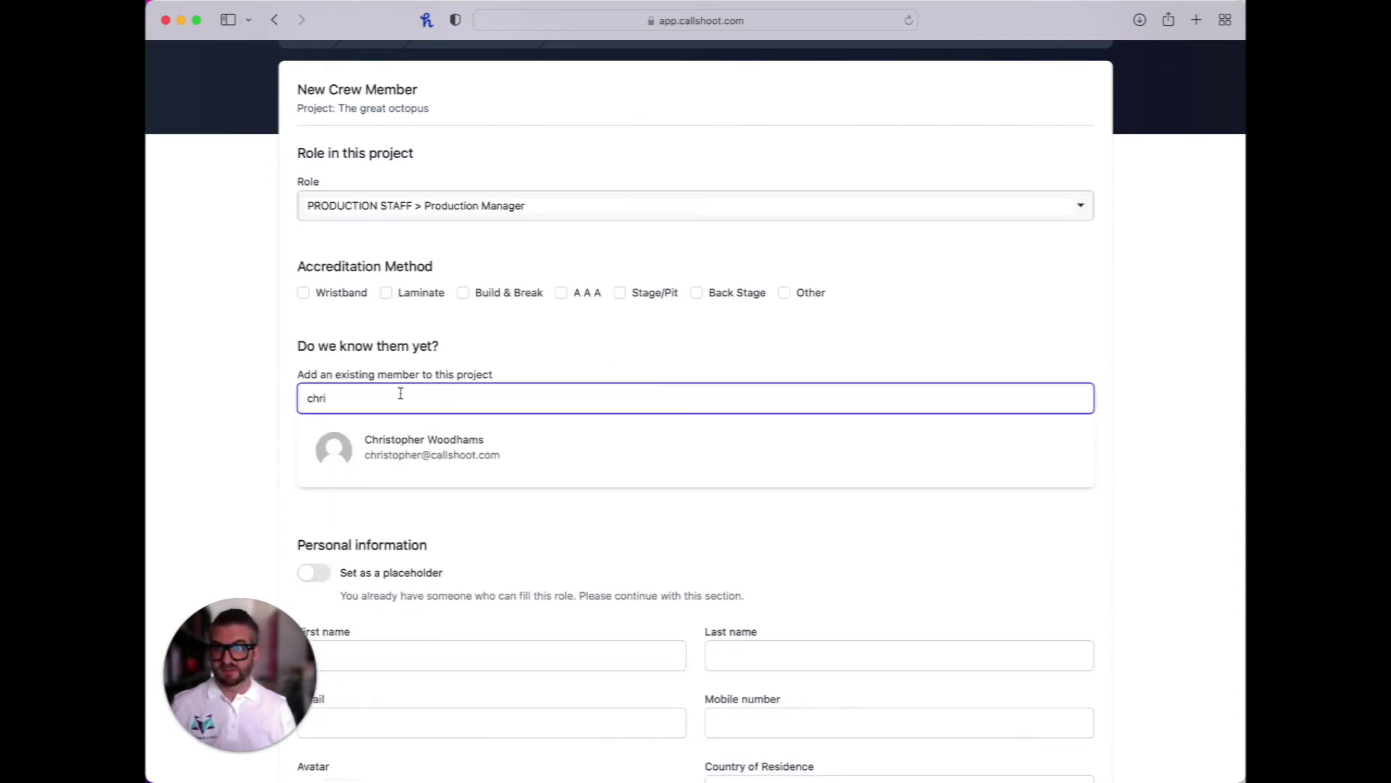
click(431, 458)
scroll(608, 523, down, 5)
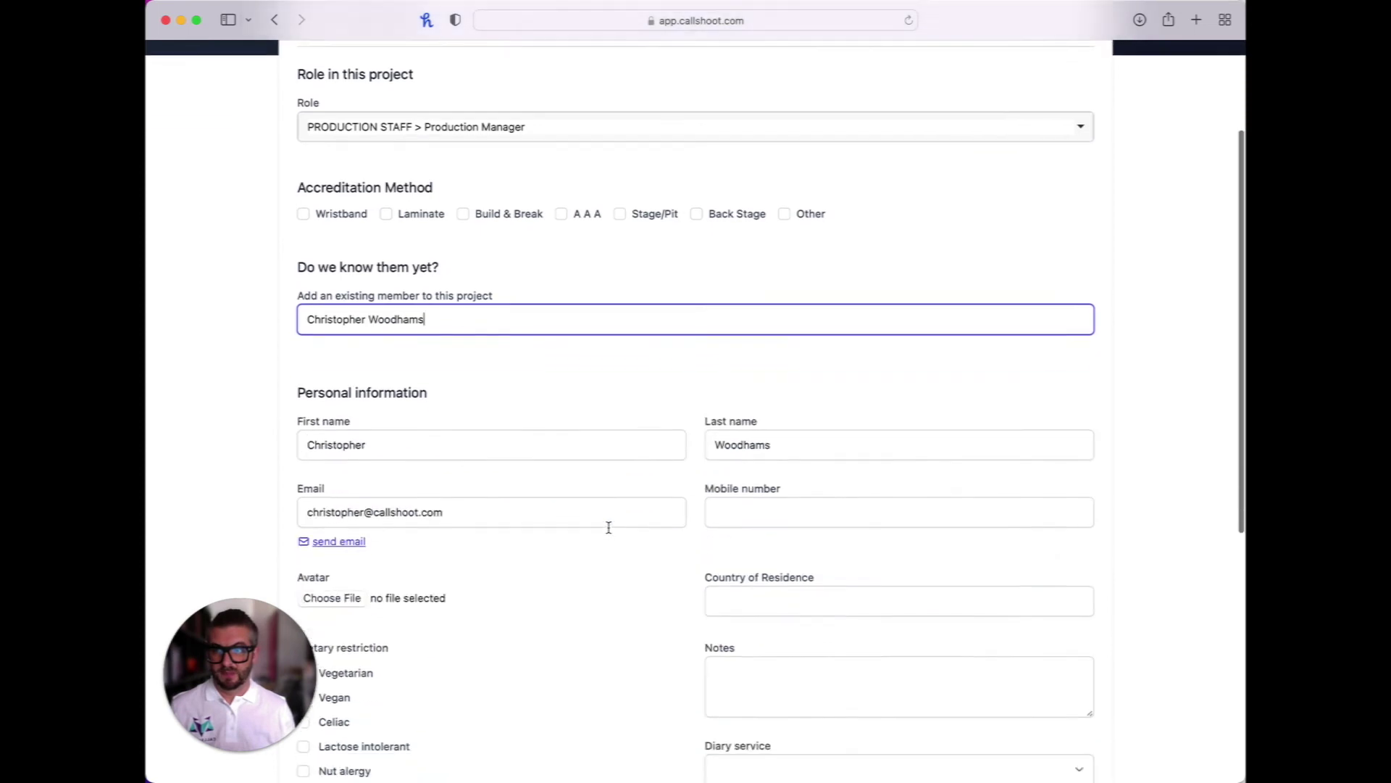
scroll(609, 527, down, 3)
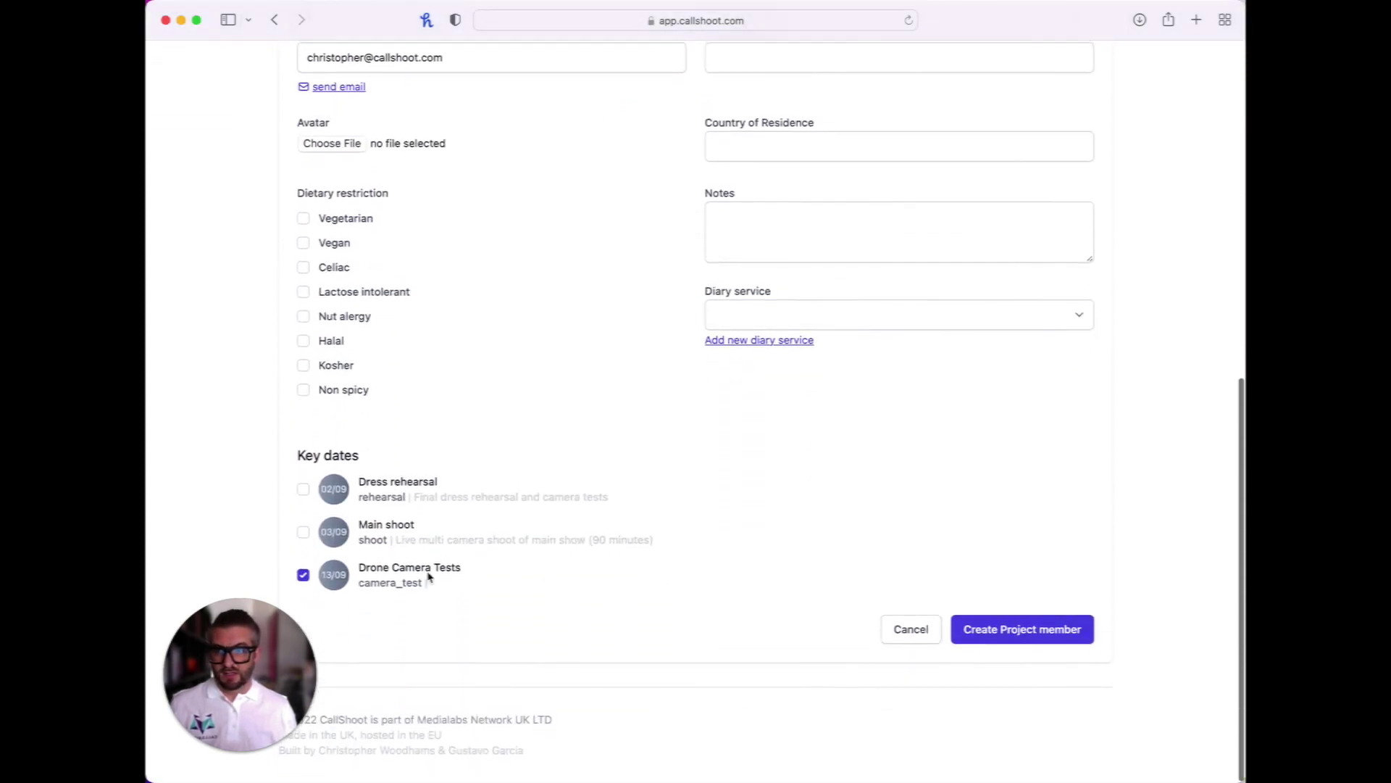
click(1020, 635)
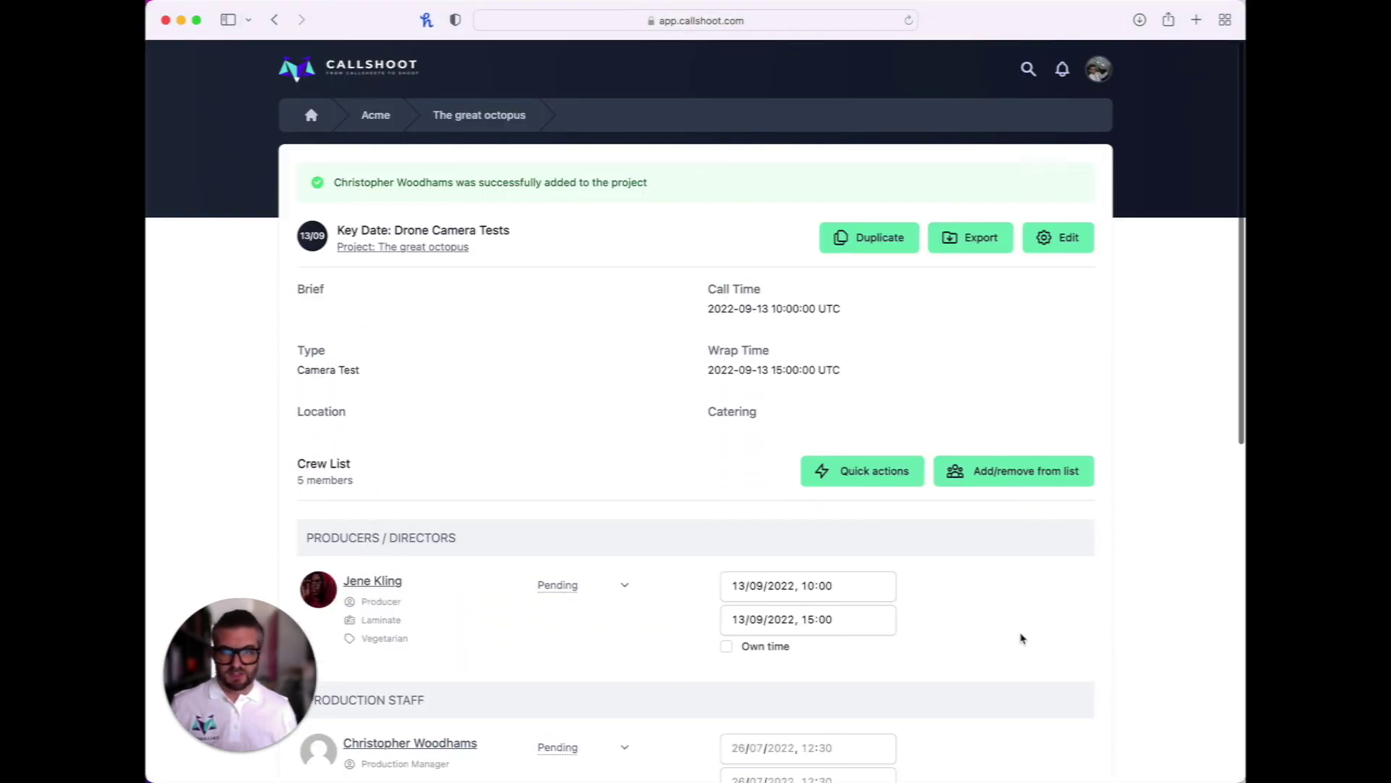
Edit the Drone Camera Tests key date to tick Breakfast and Lunch catering, then update it
scroll(612, 435, down, 1)
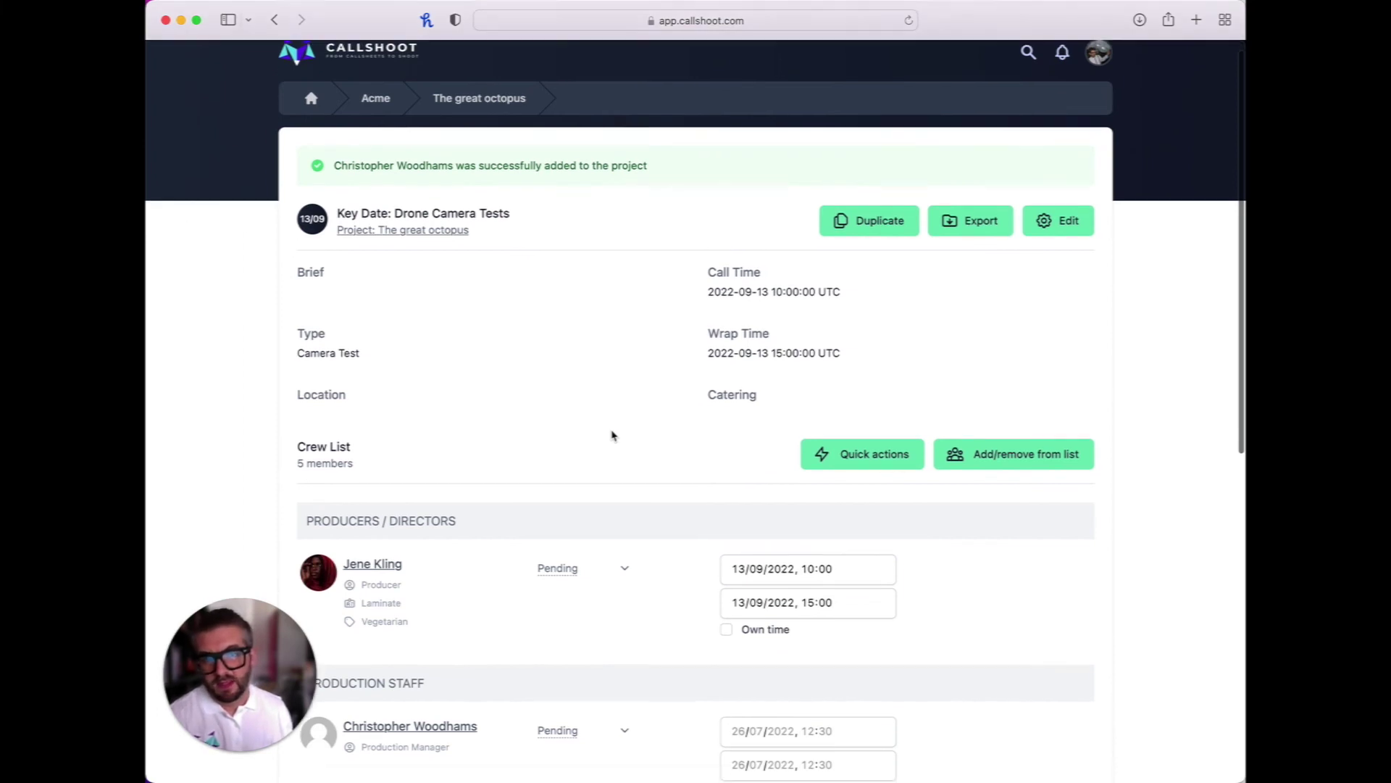
scroll(545, 461, down, 1)
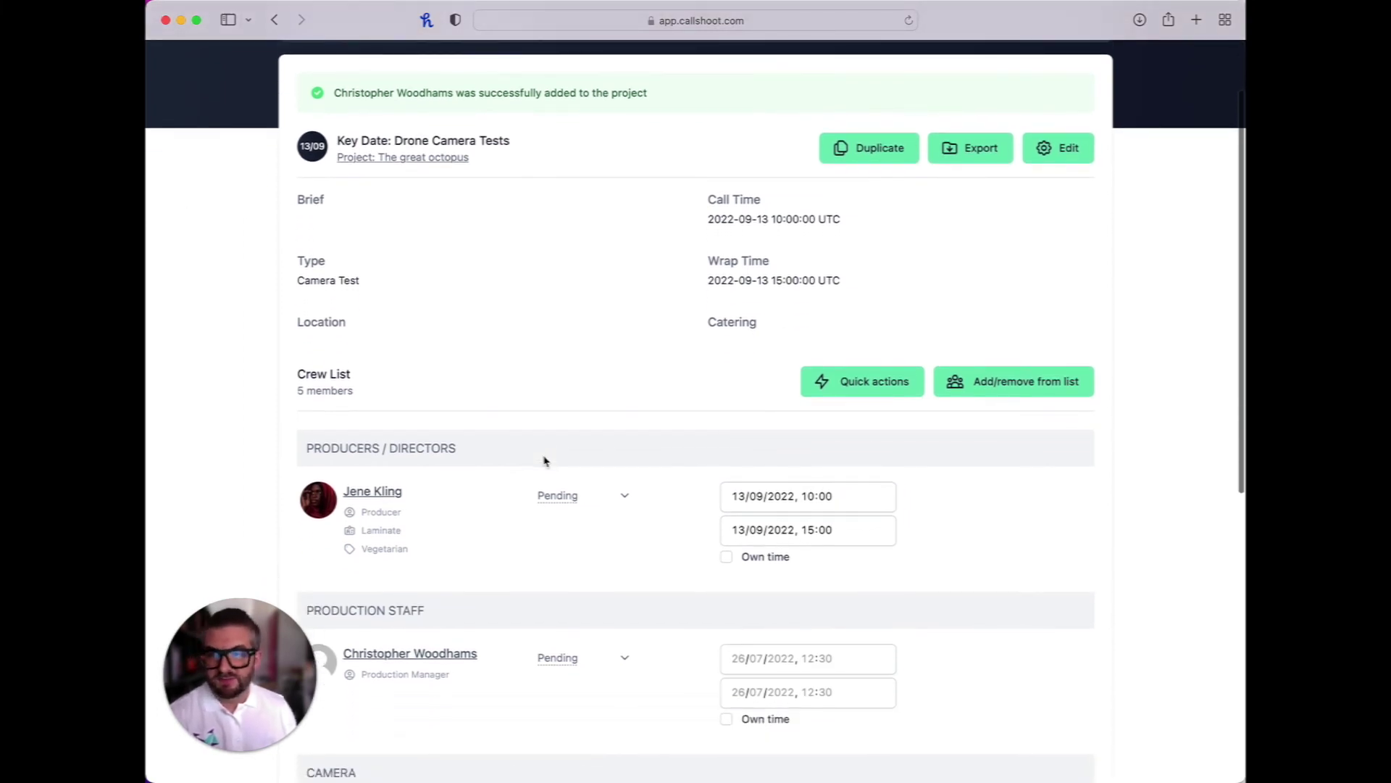
click(1062, 156)
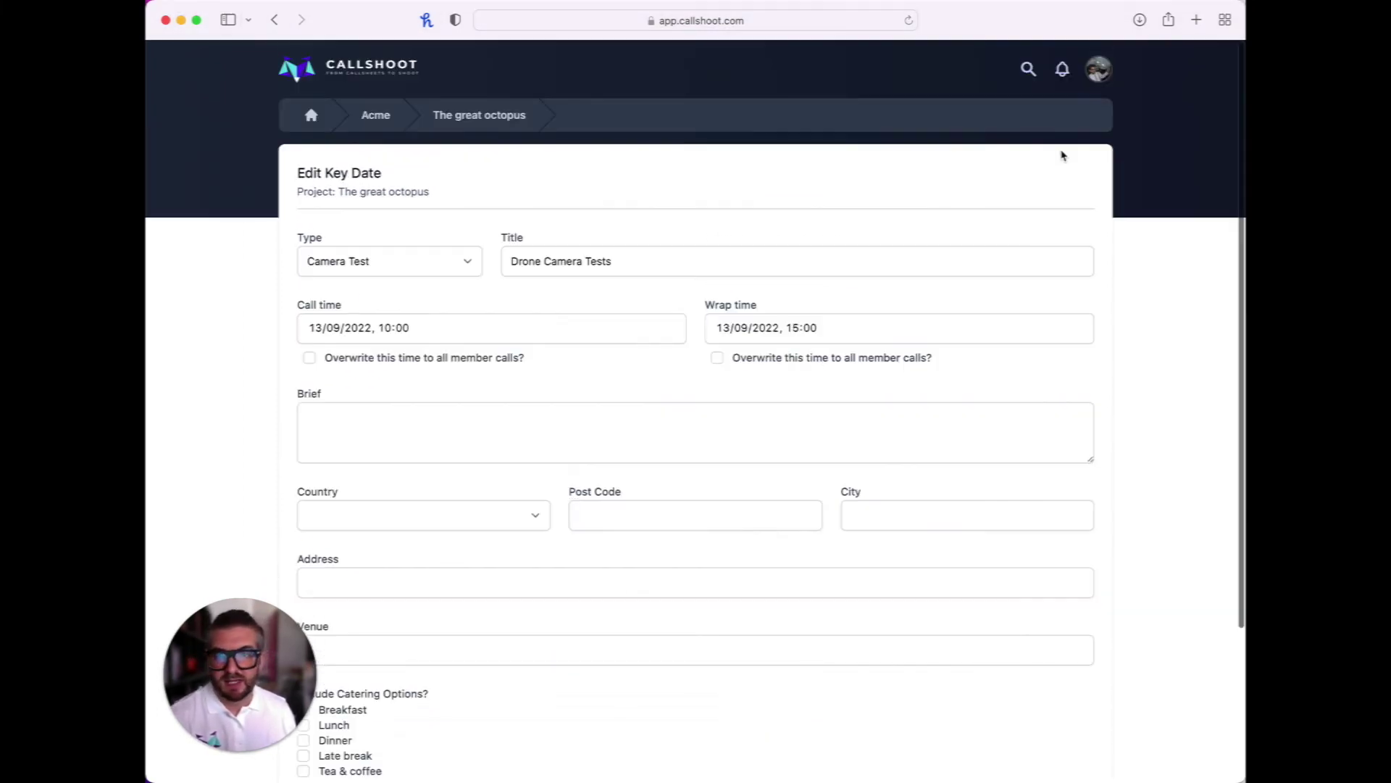
scroll(700, 649, down, 5)
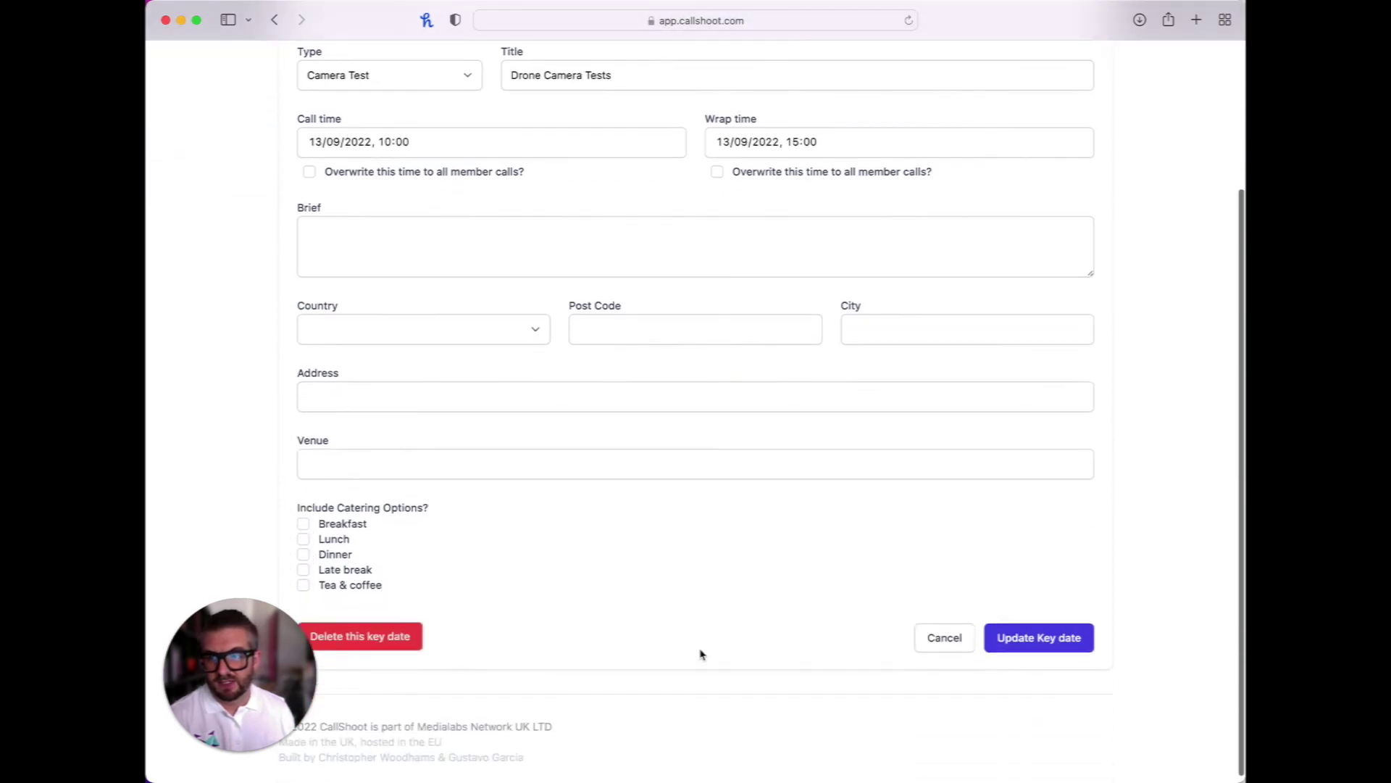
click(302, 517)
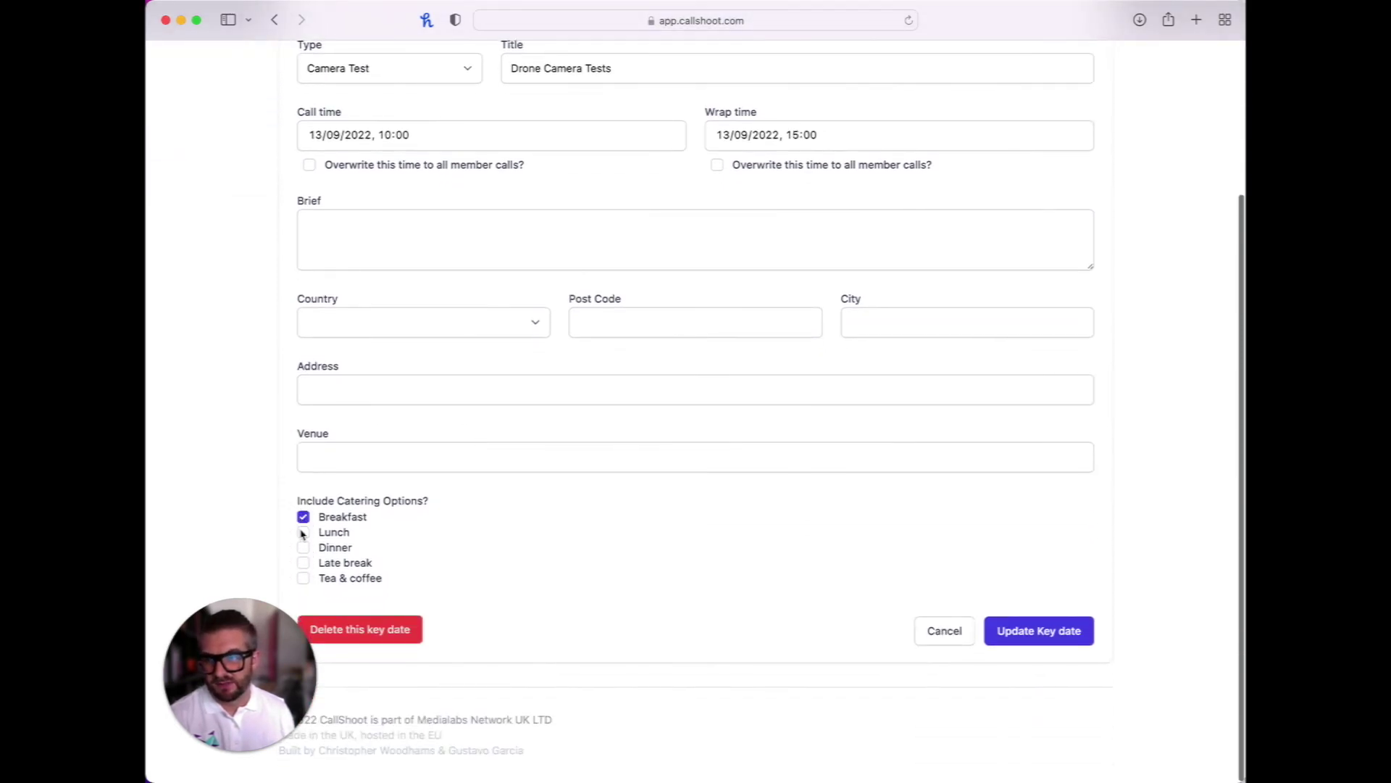
click(1065, 637)
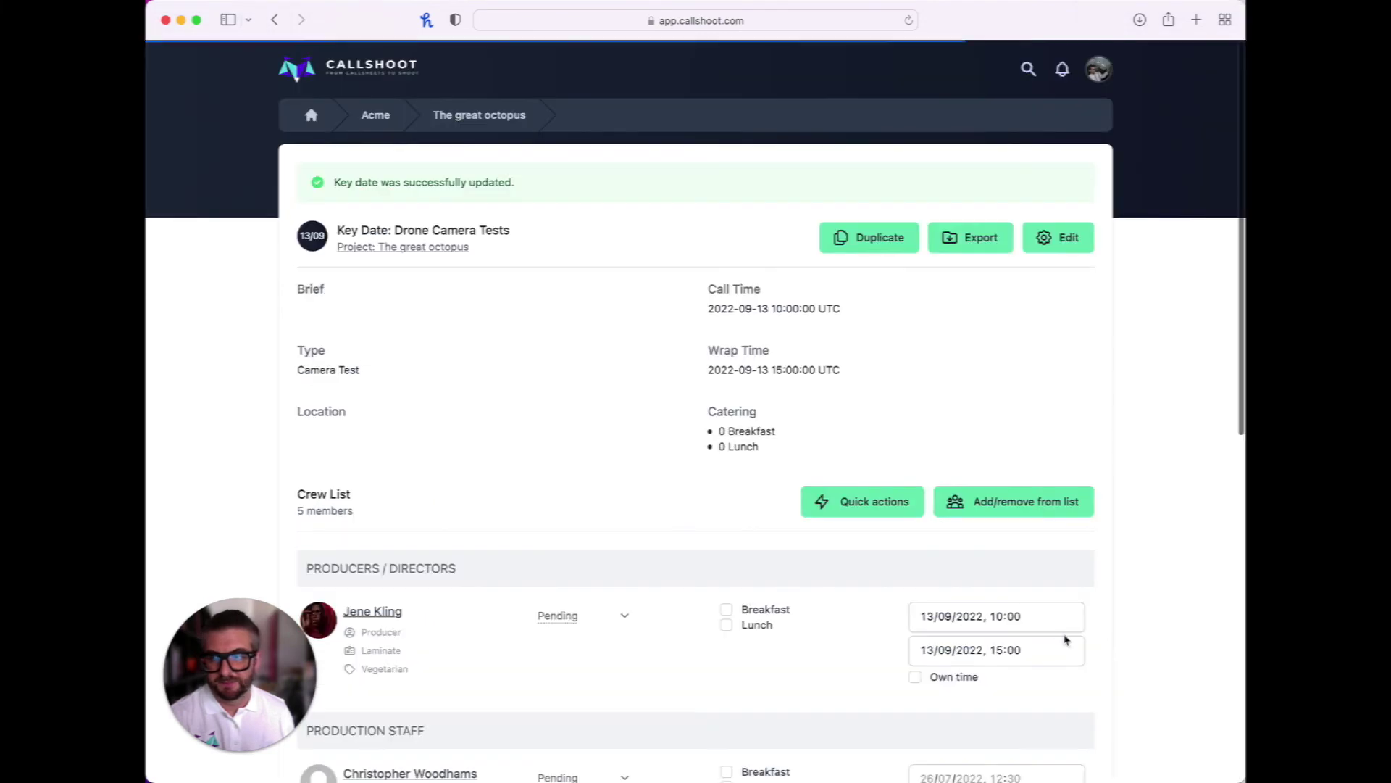
Give breakfast to the producer and production manager, lunch to the camera crew, for 2 breakfasts, 5 lunches
scroll(942, 609, down, 5)
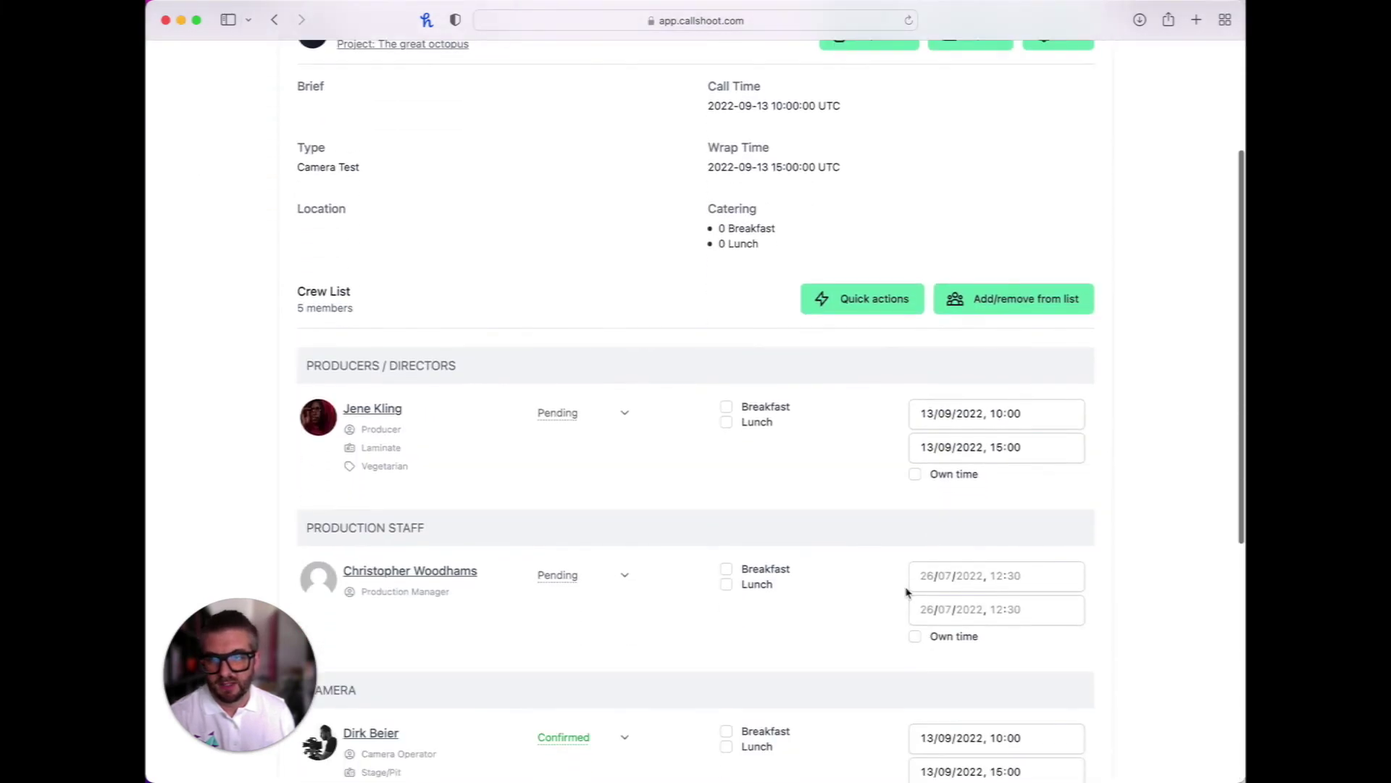
click(727, 408)
scroll(798, 507, down, 3)
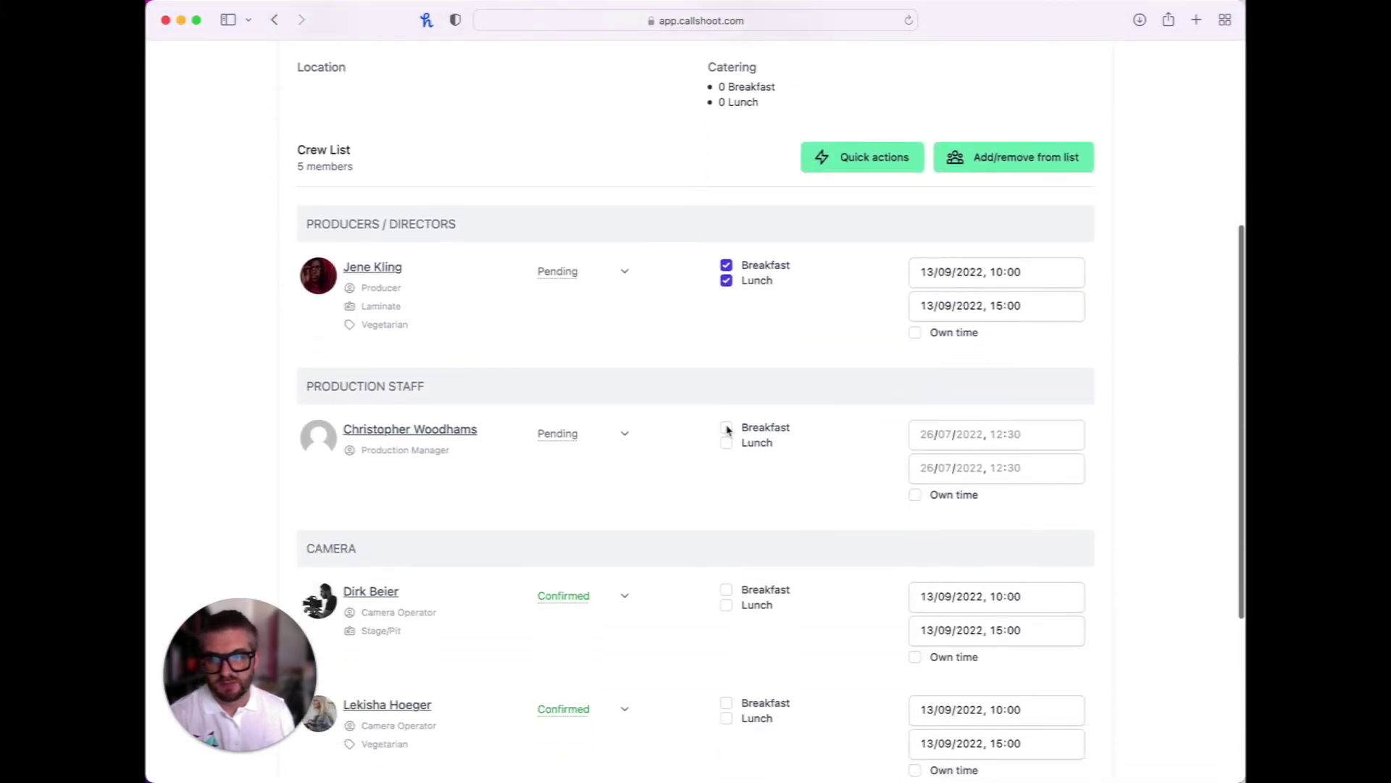
click(727, 427)
scroll(735, 550, down, 3)
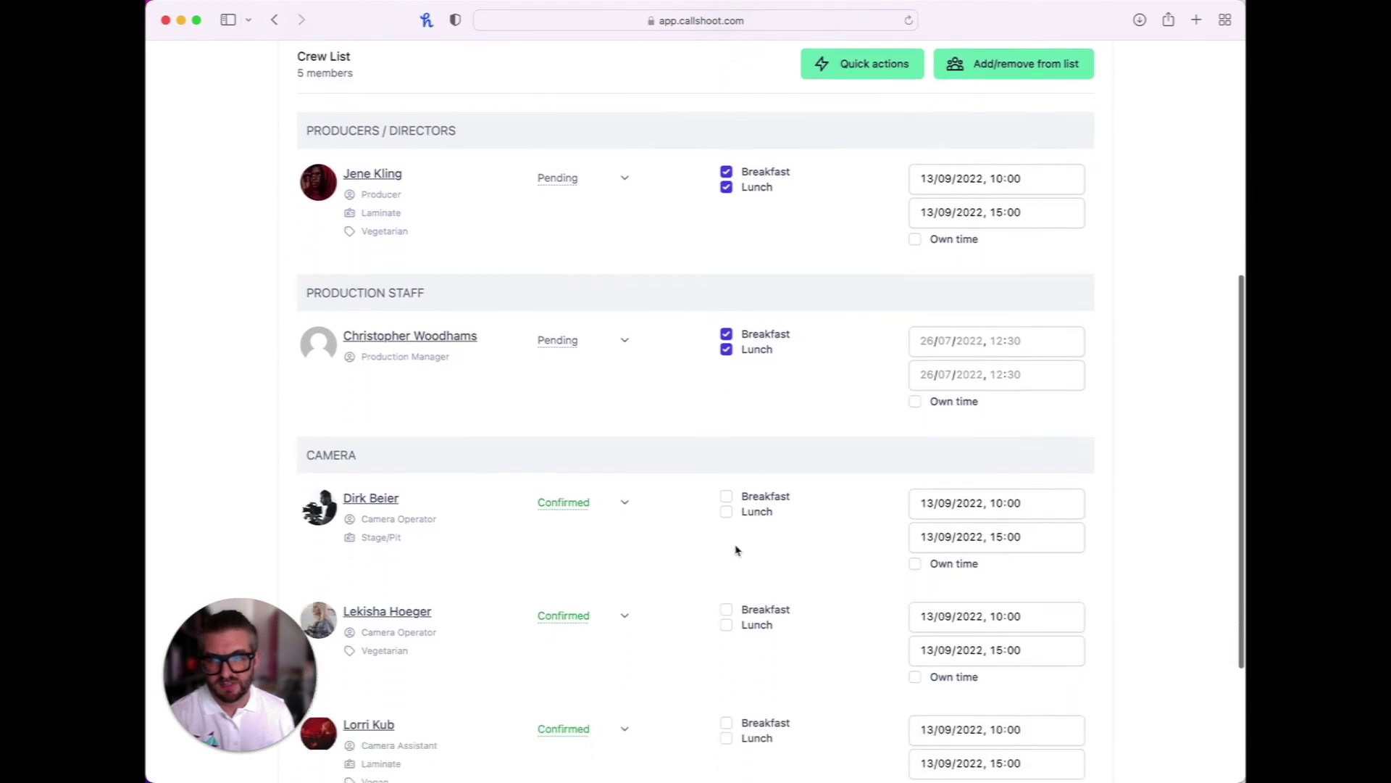
click(726, 629)
scroll(726, 633, down, 5)
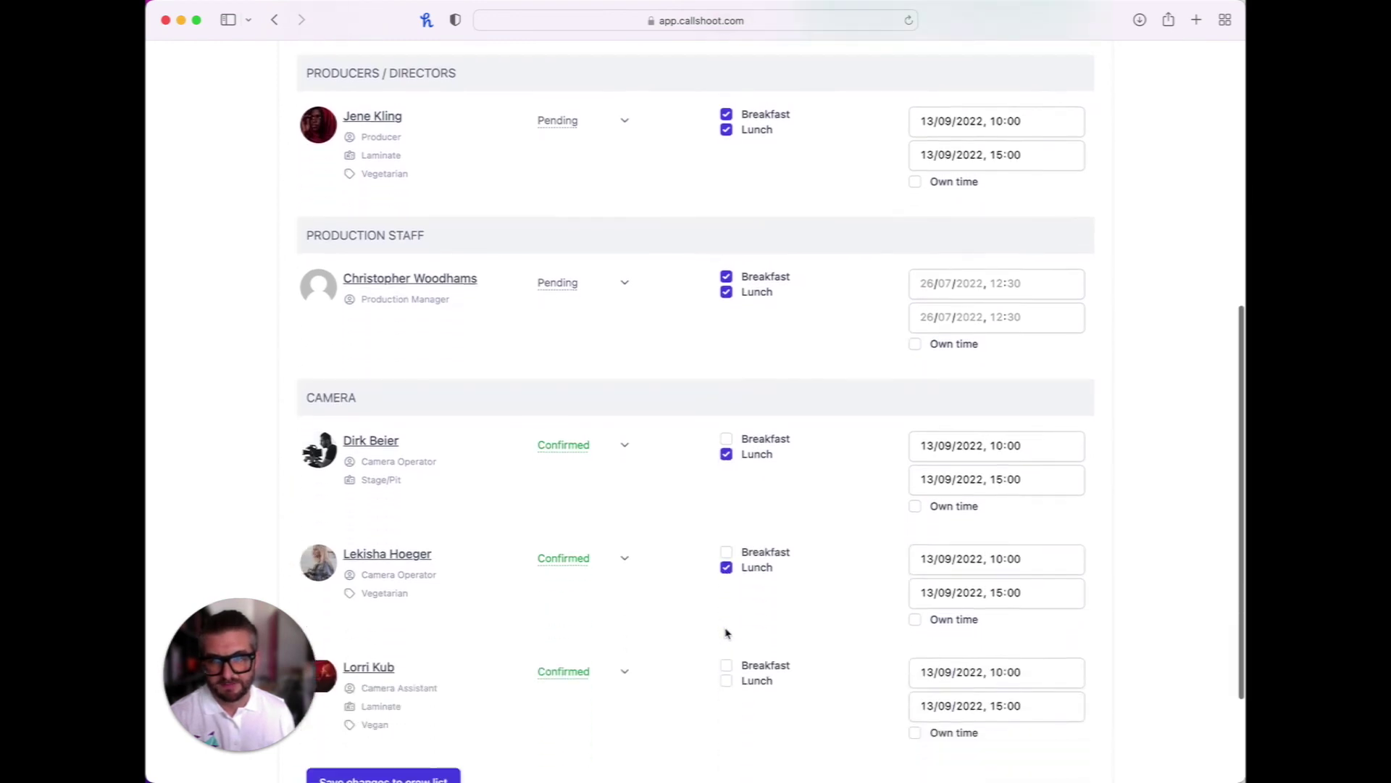
click(726, 528)
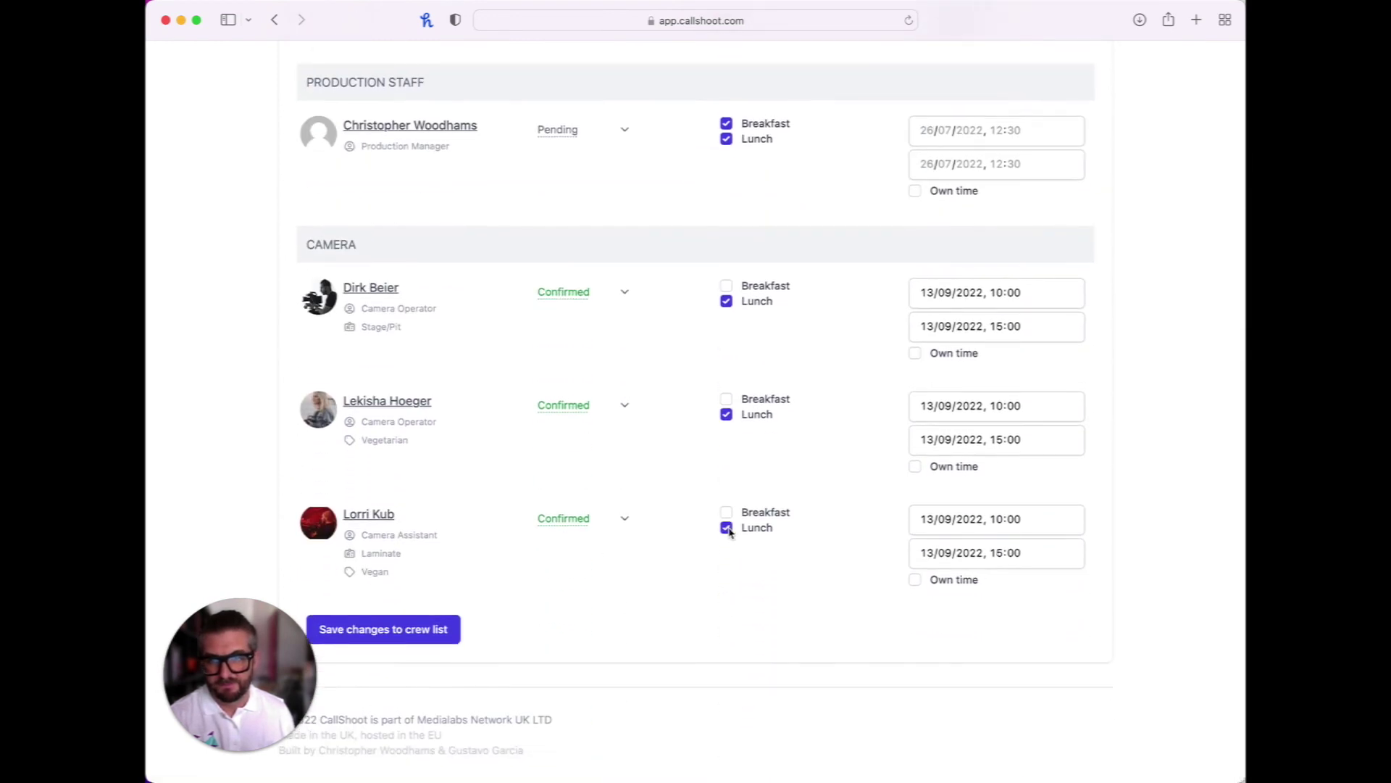
click(382, 631)
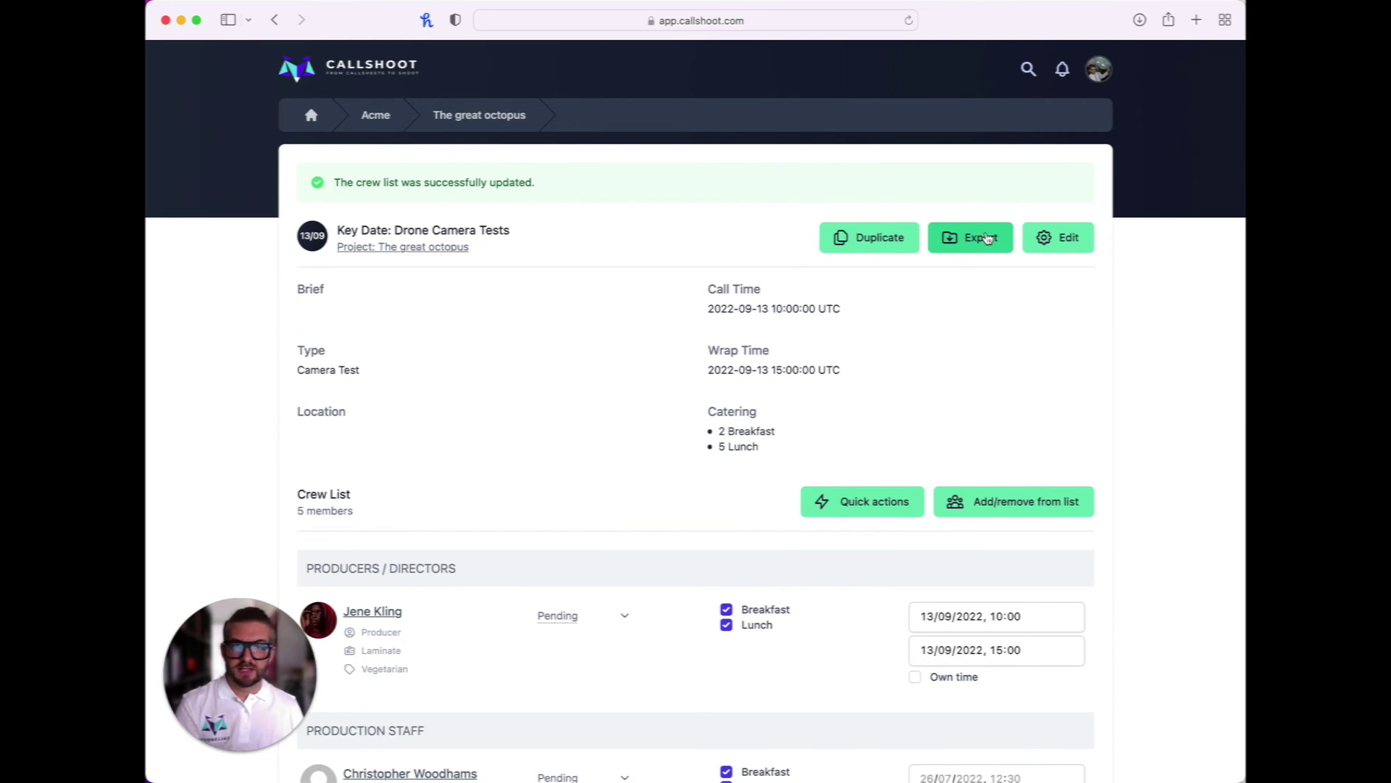
Export the project crew list from The great octopus page as 'The great octopus - Crew List.xlsx'
click(993, 241)
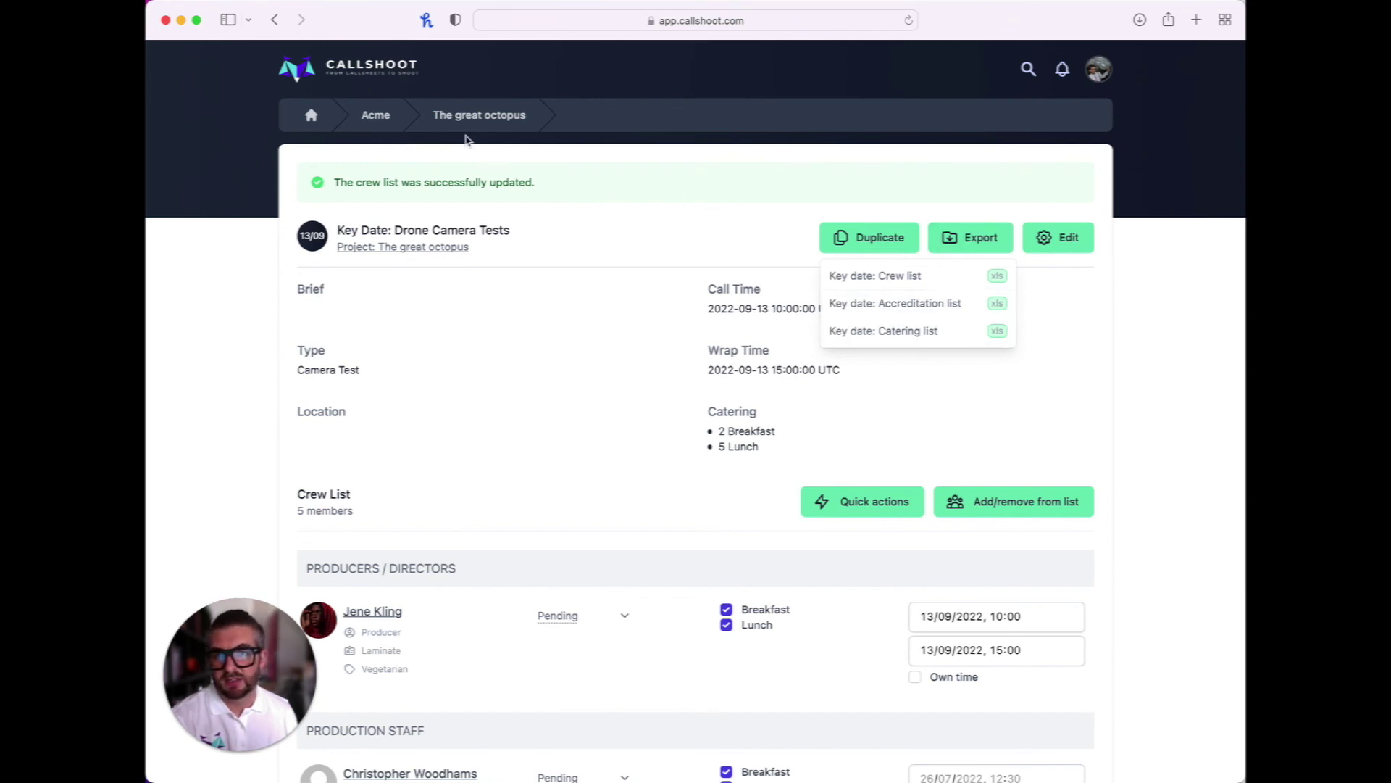
click(490, 123)
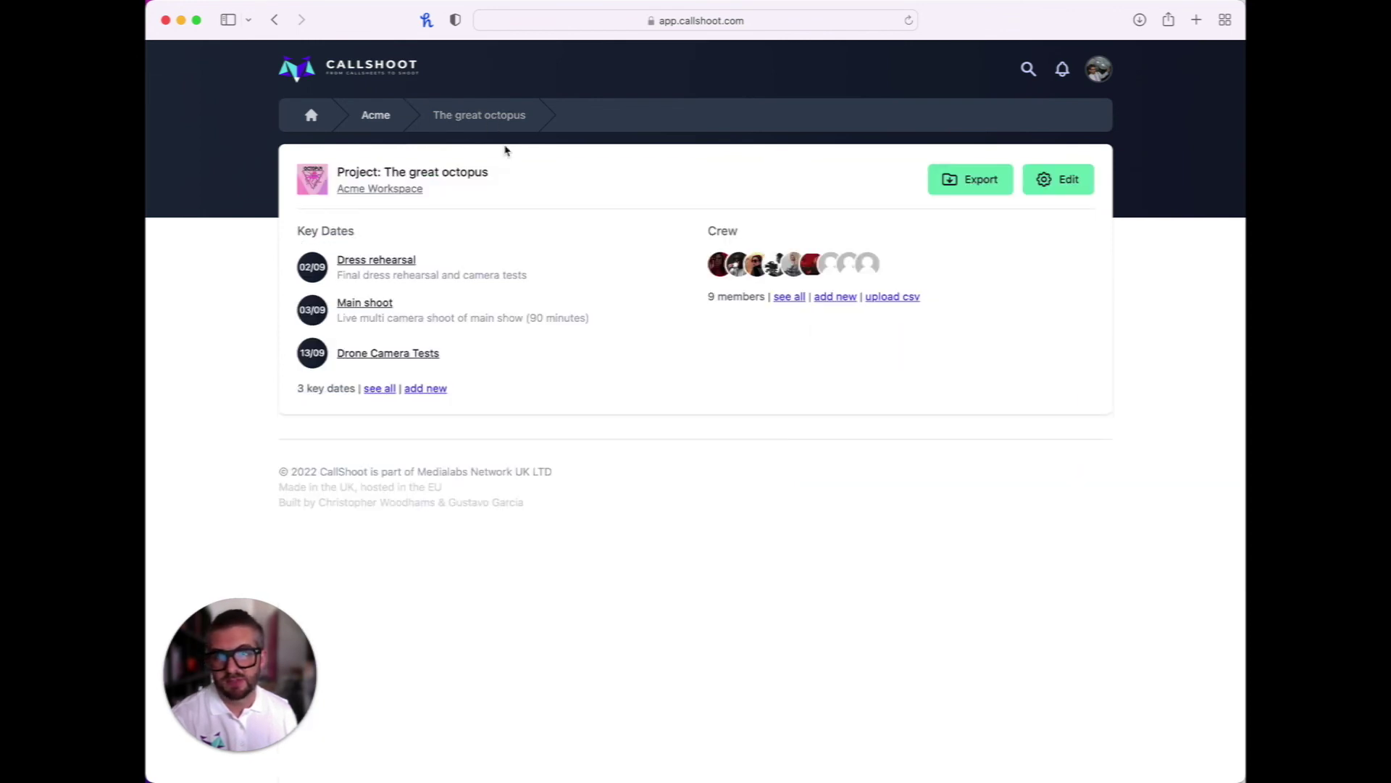
click(997, 186)
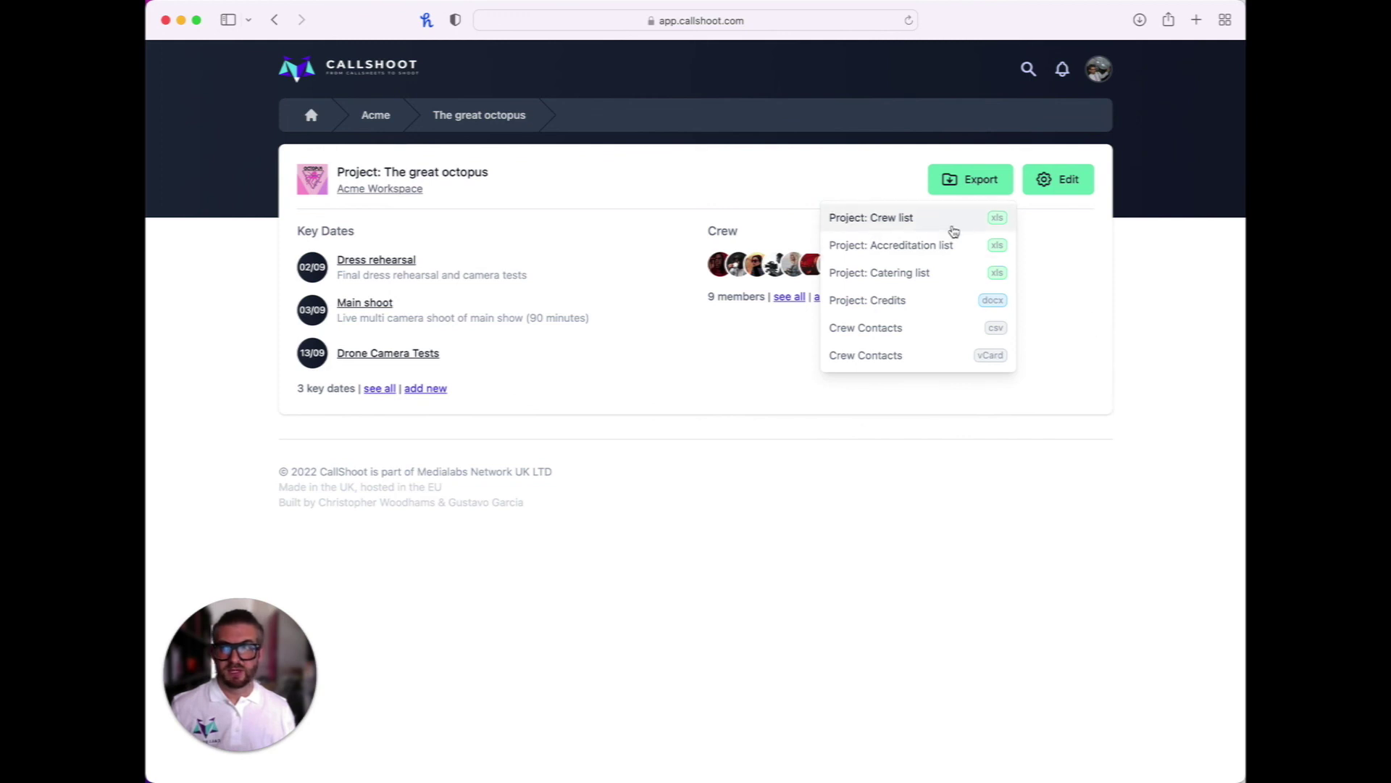
click(898, 219)
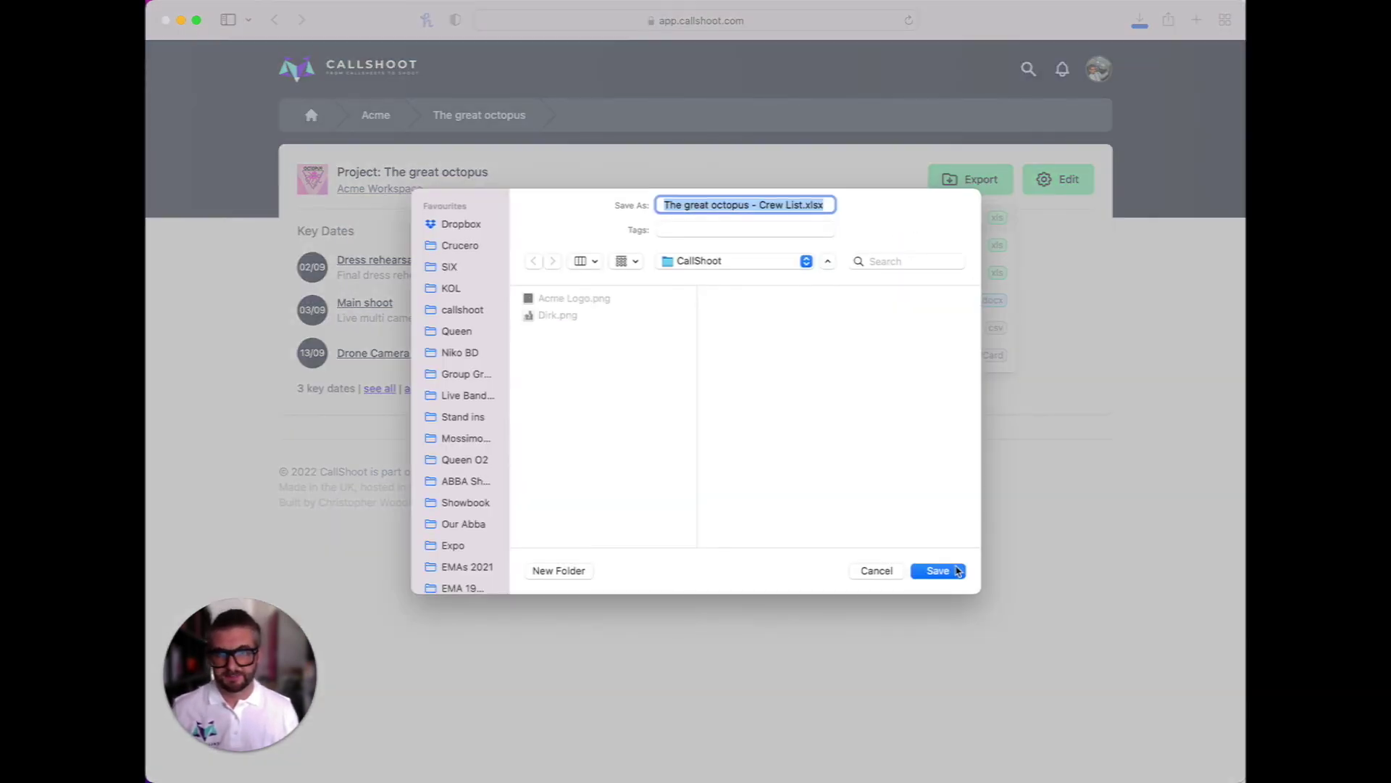
click(937, 571)
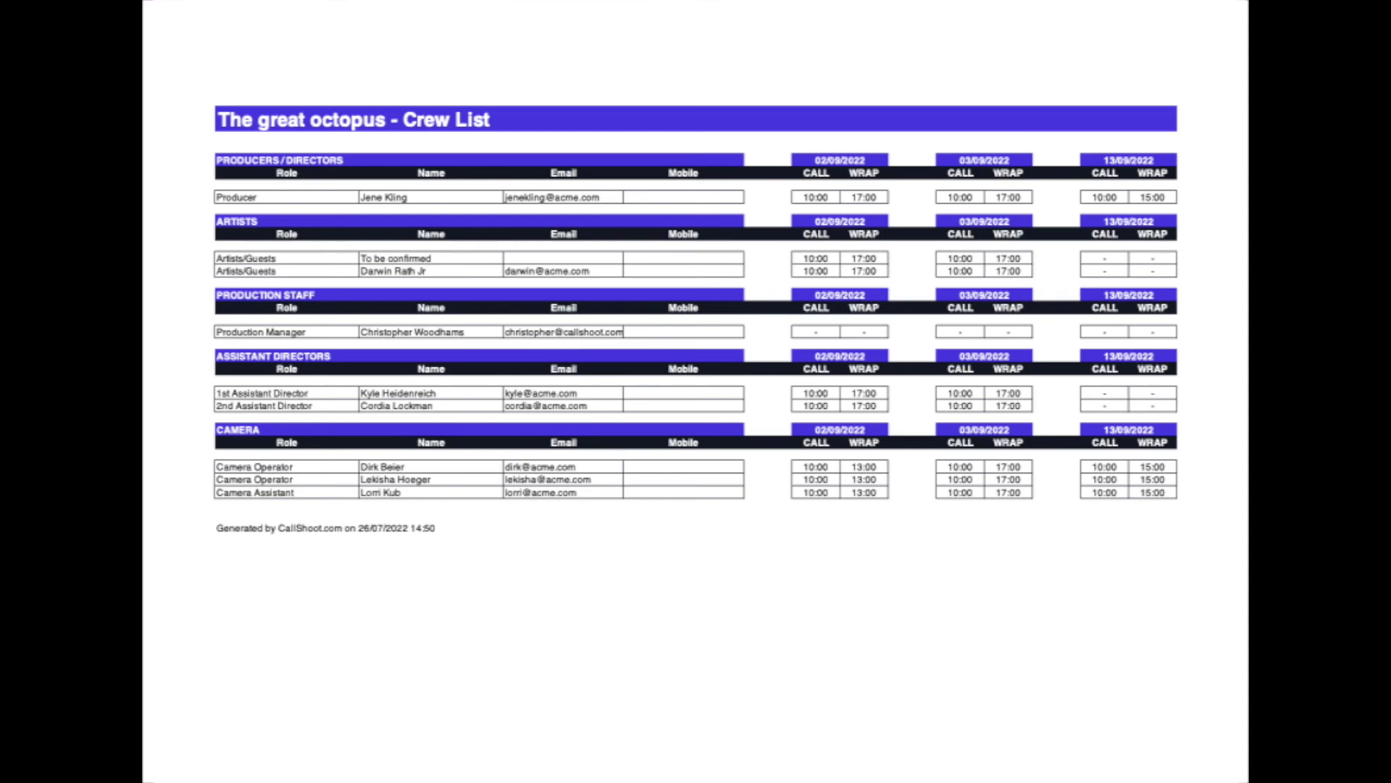